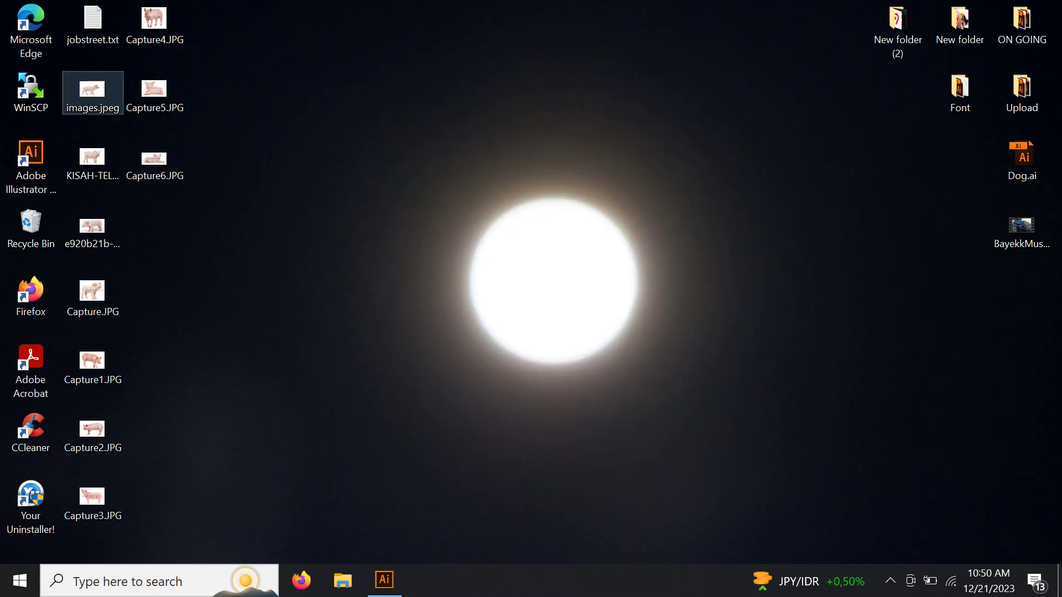
# Open the pig photo images.jpeg from the desktop with Adobe Illustrator CC 2015.
pyautogui.rightClick(97, 94)
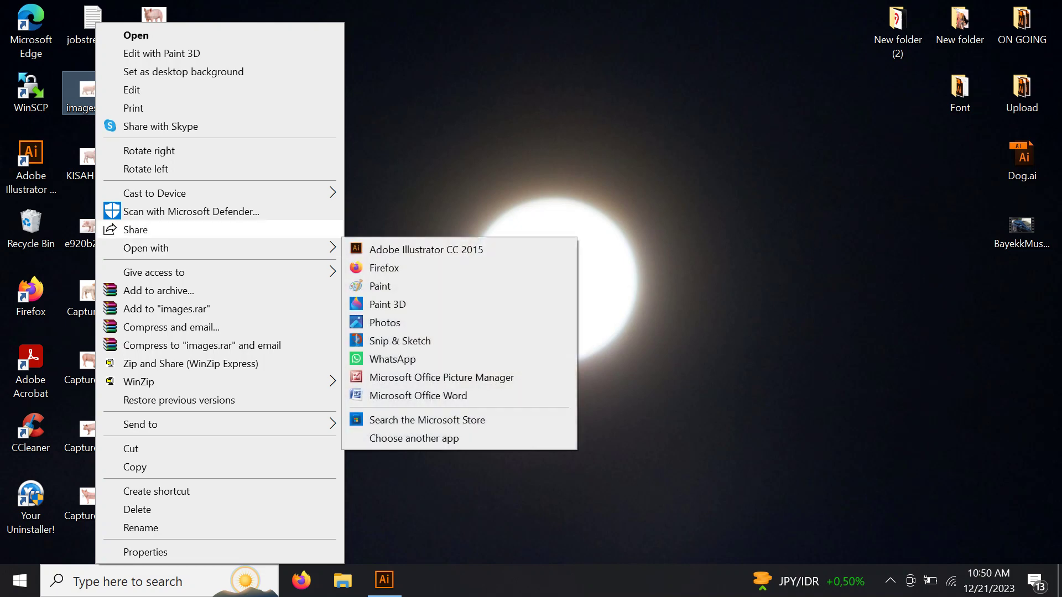
pyautogui.click(426, 249)
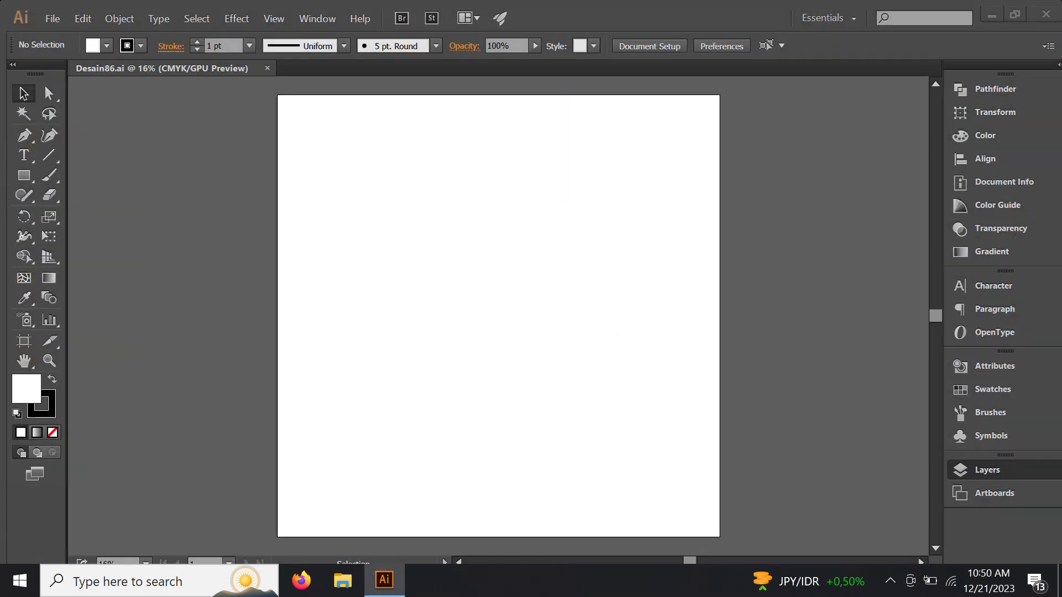
# Cut the pig photo from images.jpeg, paste it into Desain86.ai and move it to the artboard's top-left.
pyautogui.hotkey('ctrl', 'a')
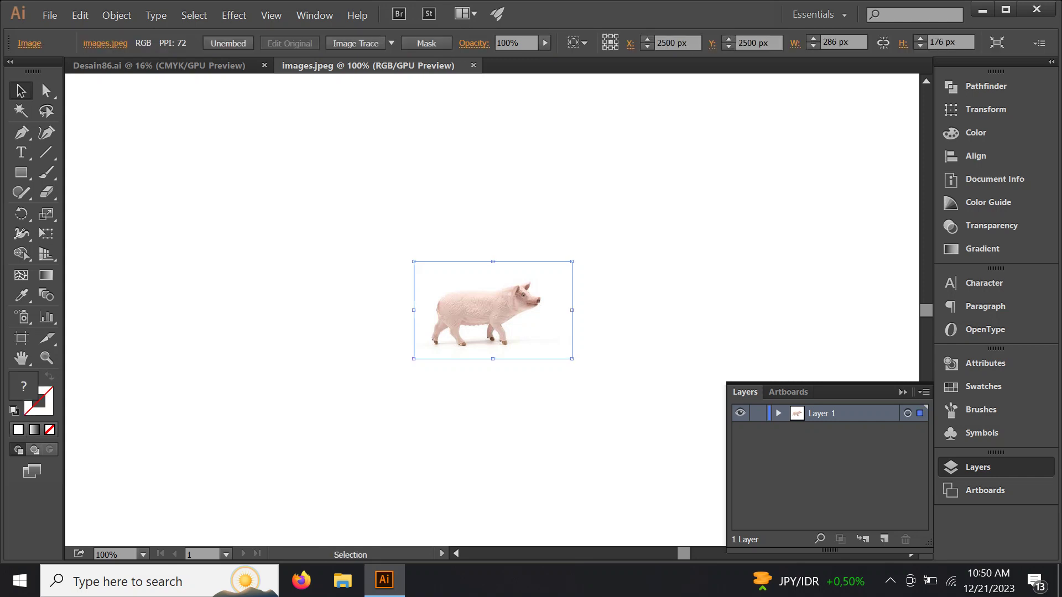
pyautogui.press('x')
pyautogui.press('Delete')
pyautogui.hotkey('ctrl', 'Tab')
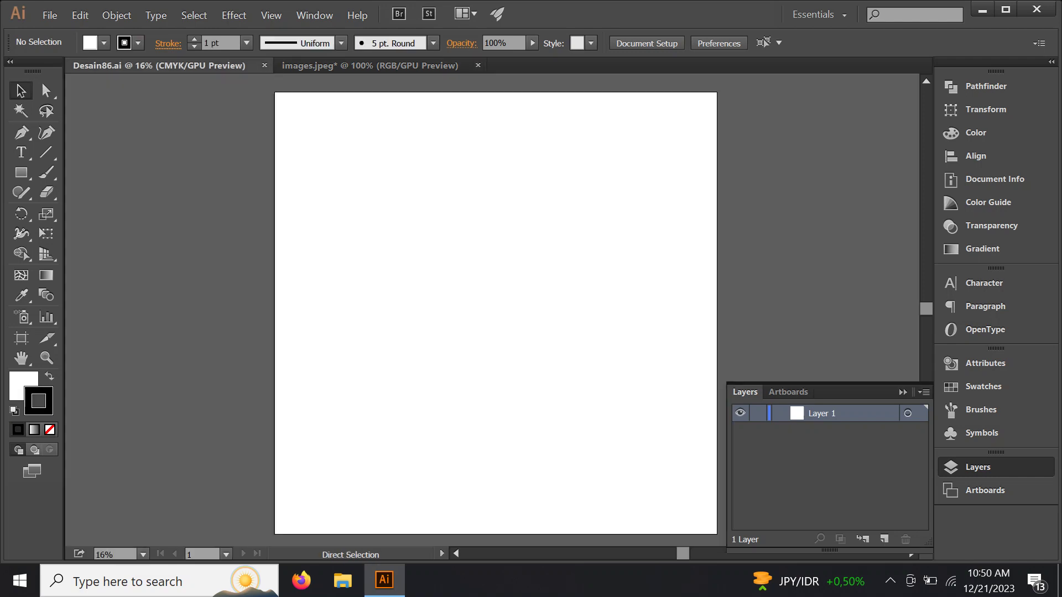
pyautogui.hotkey('ctrl', 'v')
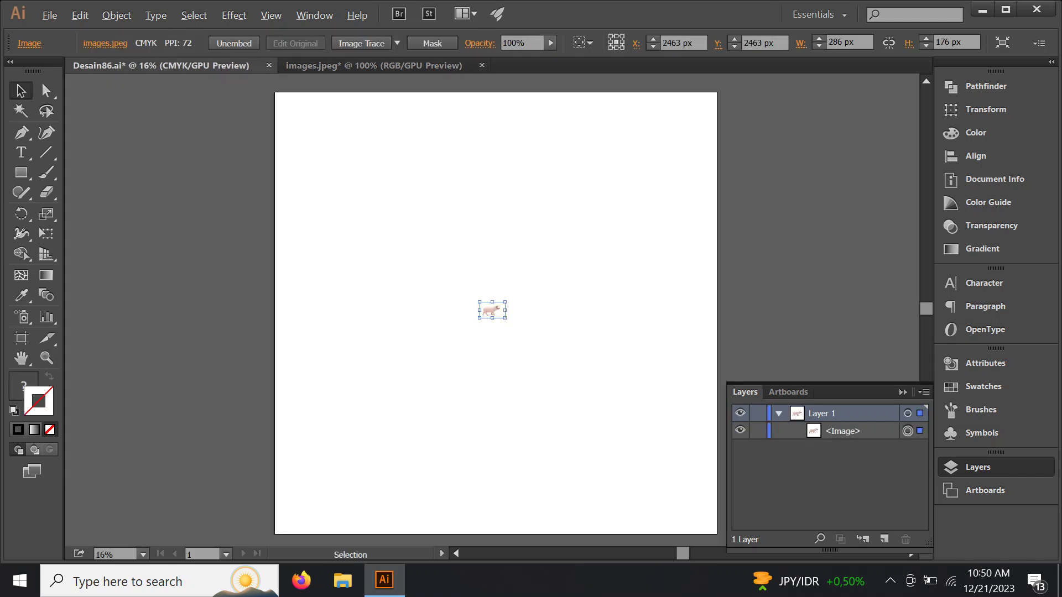
pyautogui.hotkey('ctrl', '=')
pyautogui.hotkey('ctrl', '=')
pyautogui.hotkey('ctrl', '=')
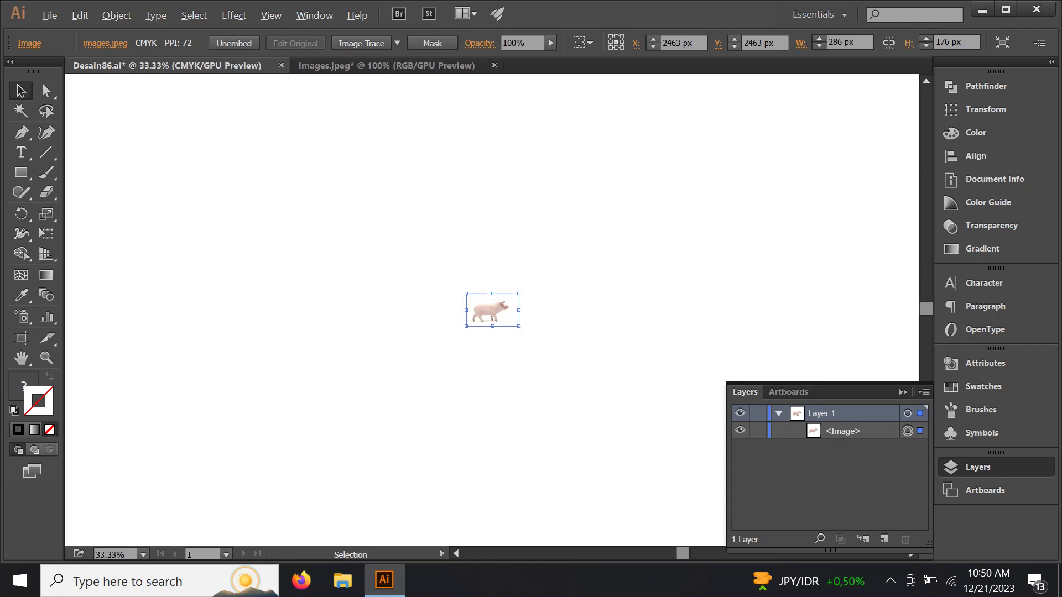
pyautogui.hotkey('ctrl', '-')
pyautogui.moveTo(492, 310)
pyautogui.mouseDown()
pyautogui.moveTo(324, 171)
pyautogui.moveTo(304, 120)
pyautogui.mouseUp()
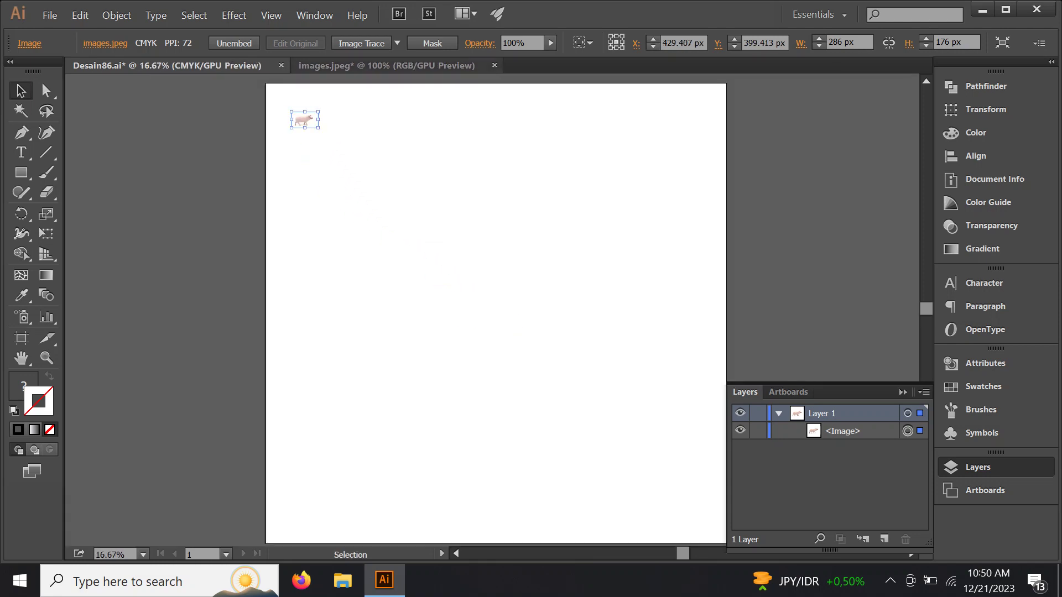
# Close images.jpeg without saving its changes.
pyautogui.hotkey('ctrl', 'Tab')
pyautogui.click(495, 65)
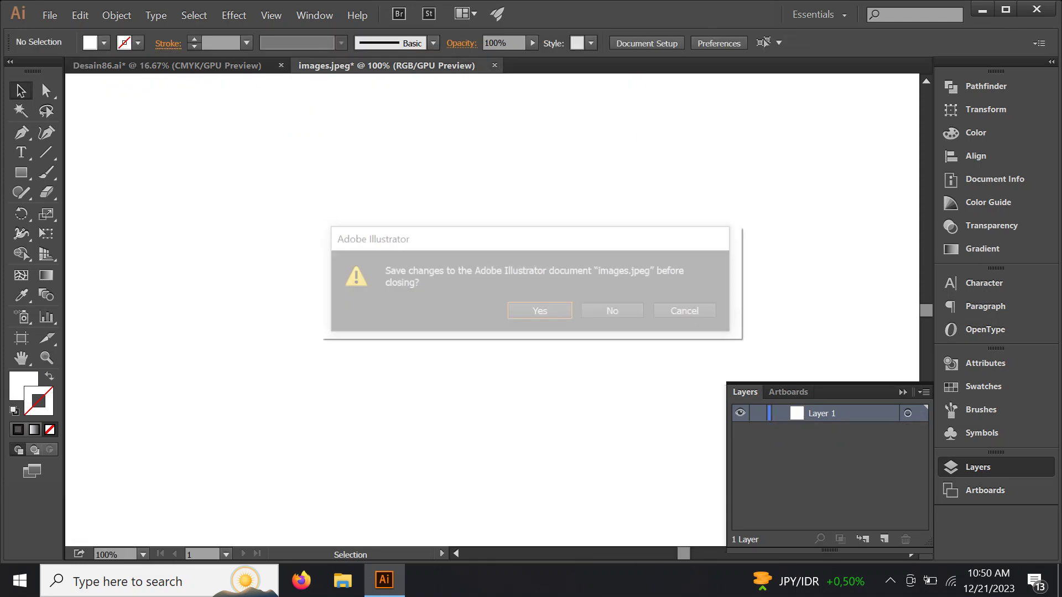
pyautogui.click(613, 311)
# Zoom in and centre on the pig photo, then lock it for tracing.
pyautogui.click(304, 118)
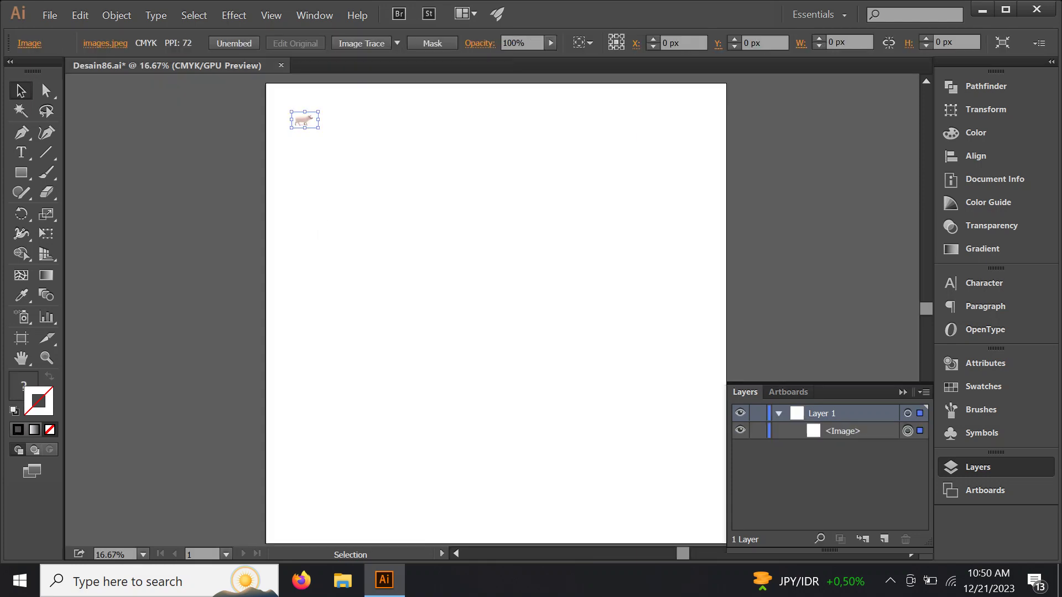
pyautogui.scroll(6, 304, 102)
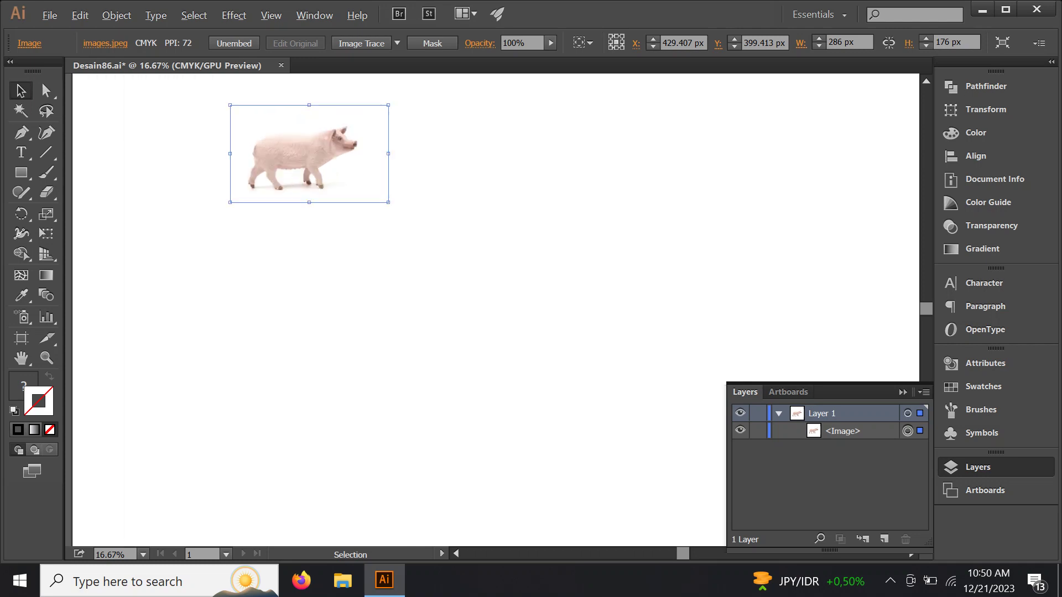
pyautogui.scroll(2, 316, 265)
pyautogui.scroll(2, 316, 265)
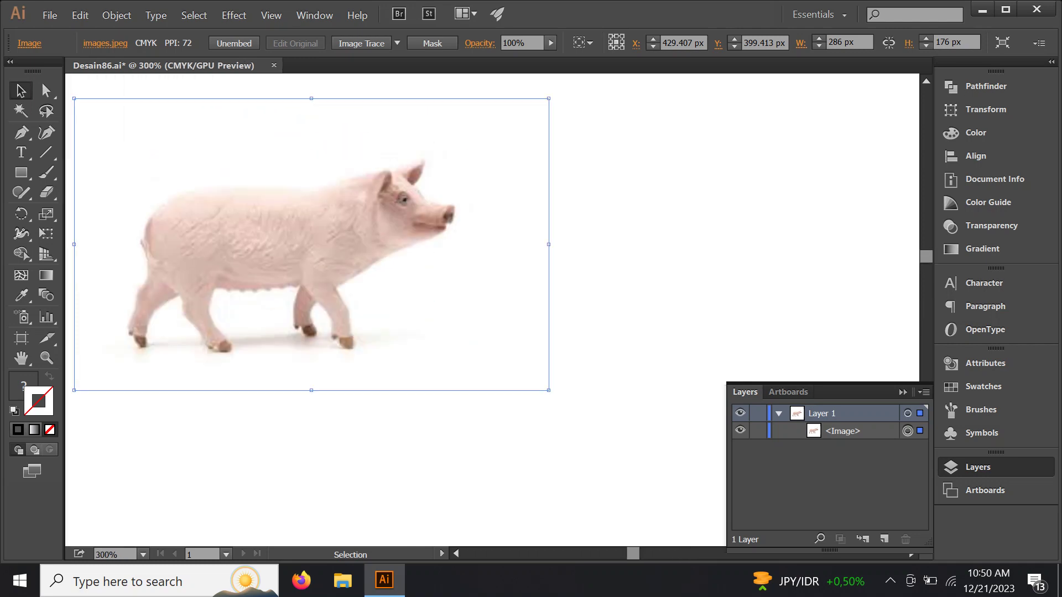
pyautogui.moveTo(316, 265); pyautogui.dragTo(398, 315)
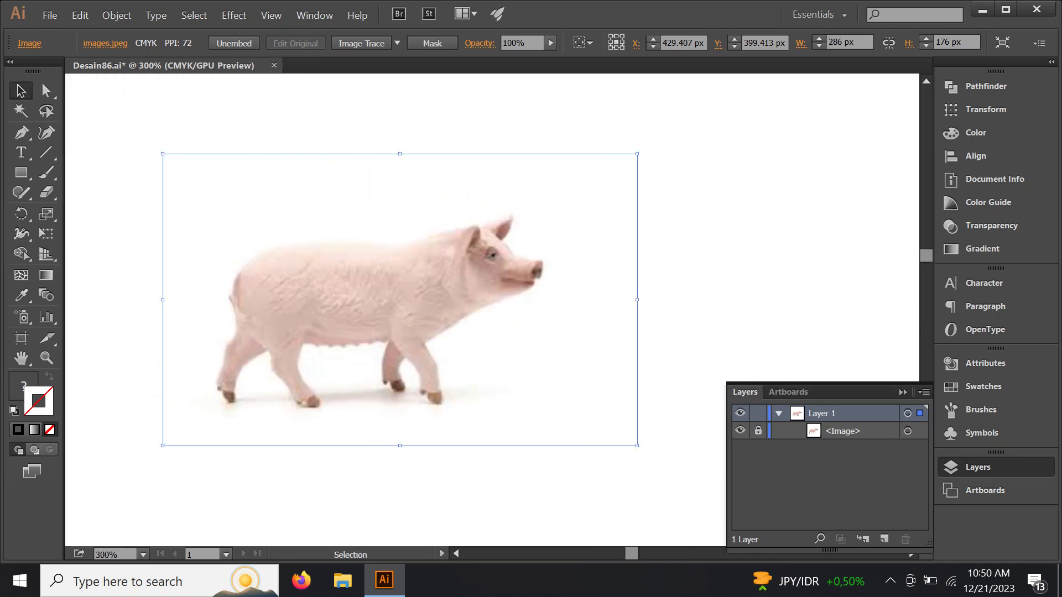
pyautogui.hotkey('ctrl', 'shift', 'a')
# Start a Pen path above the pig's head, curving over the ear tip to its base.
pyautogui.press('p')
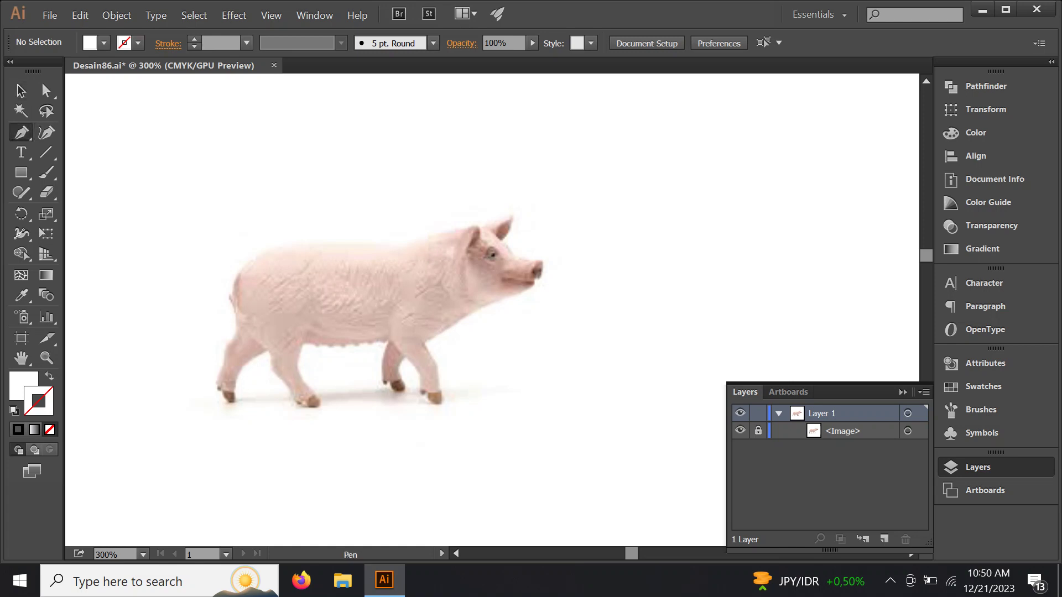
pyautogui.scroll(2, 503, 230)
pyautogui.scroll(2, 504, 230)
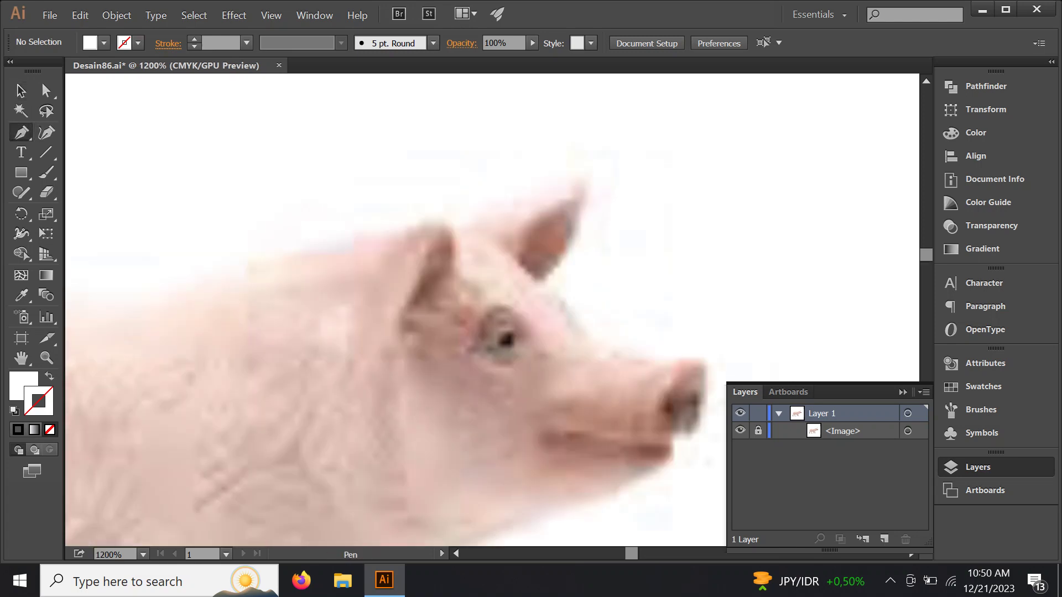
pyautogui.scroll(1, 438, 204)
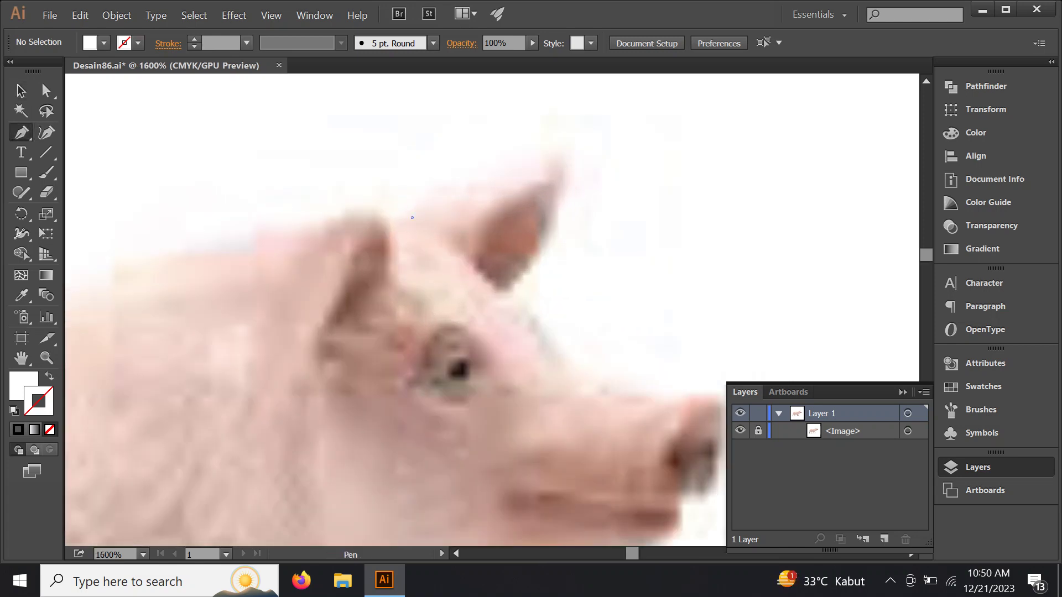
pyautogui.click(412, 218)
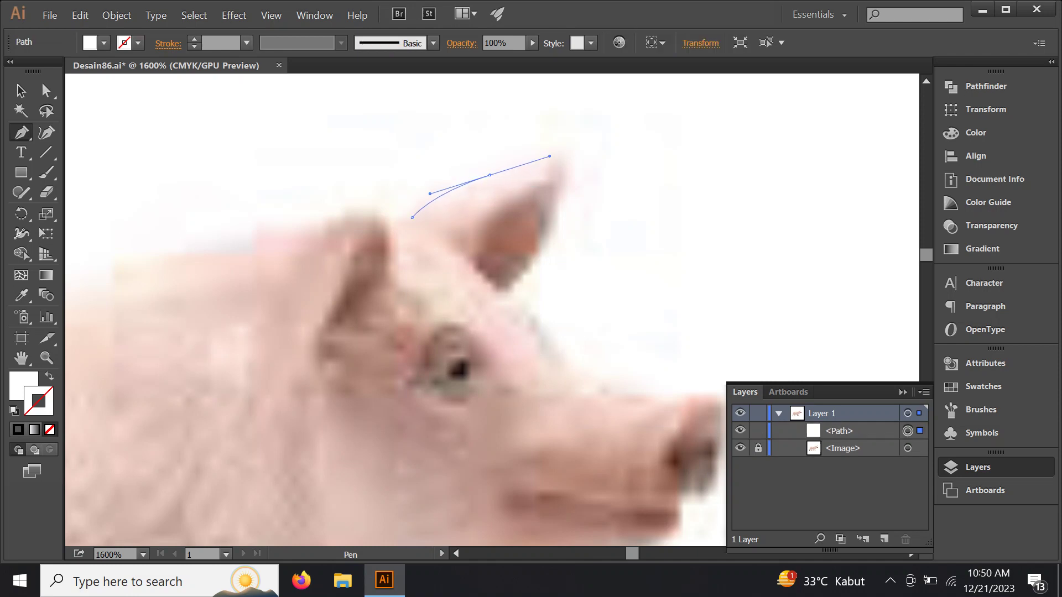
pyautogui.moveTo(549, 157)
pyautogui.mouseDown()
pyautogui.moveTo(566, 184)
pyautogui.moveTo(556, 156)
pyautogui.mouseUp()
pyautogui.moveTo(517, 225)
pyautogui.mouseDown()
pyautogui.moveTo(493, 249)
pyautogui.moveTo(88, 382)
pyautogui.mouseUp()
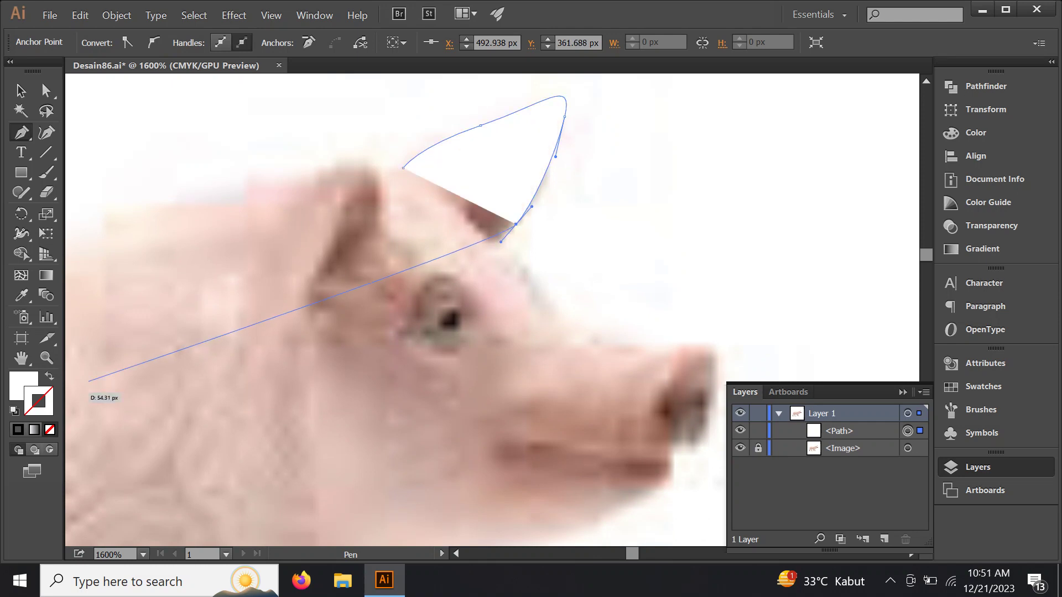
# Reshape the ear-base curve and give the path a black stroke with no fill.
pyautogui.press('F6')
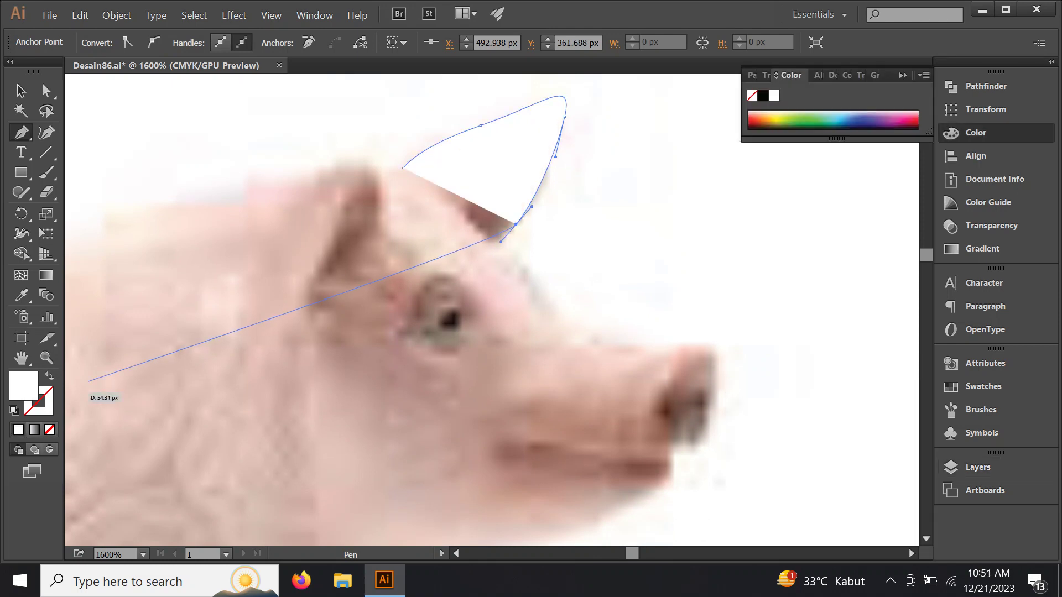
pyautogui.moveTo(89, 381); pyautogui.dragTo(271, 313)
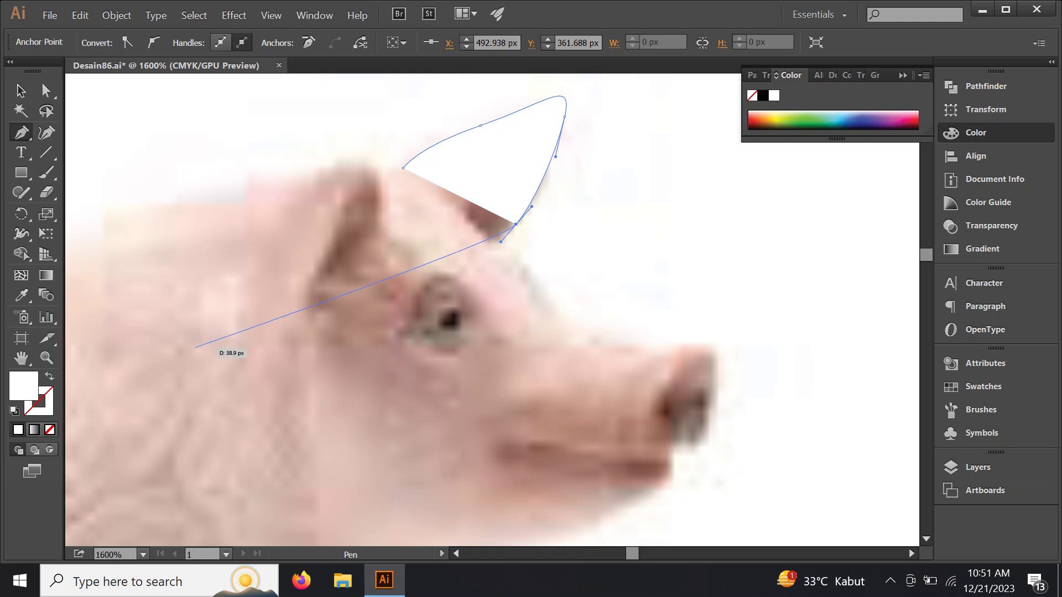
pyautogui.moveTo(144, 361)
pyautogui.mouseDown()
pyautogui.moveTo(532, 206)
pyautogui.moveTo(66, 380)
pyautogui.moveTo(534, 238)
pyautogui.mouseUp()
pyautogui.click(763, 95)
pyautogui.hotkey('shift', 'x')
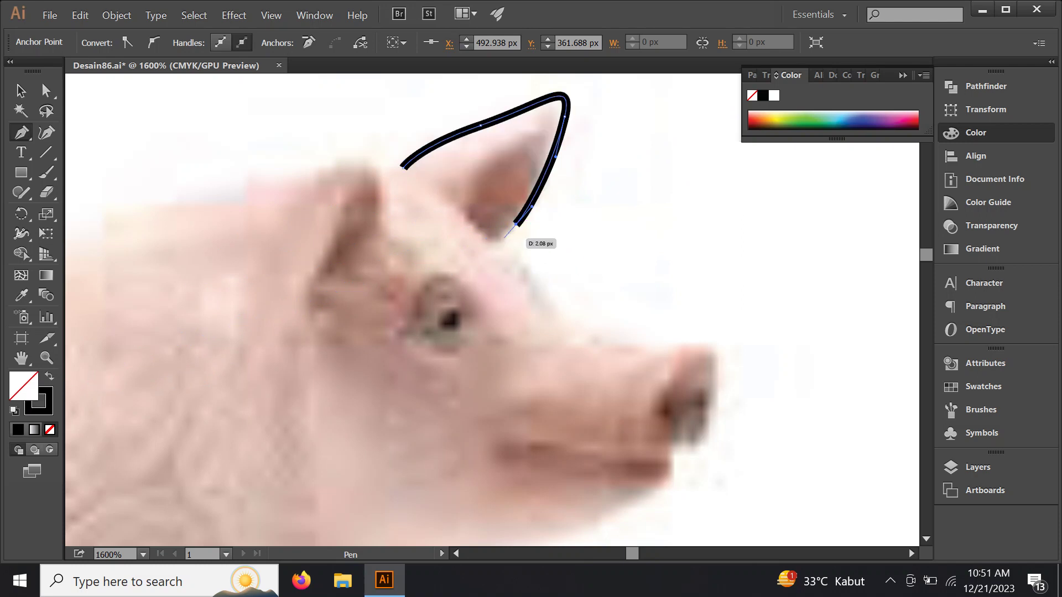
# Continue the outline from the ear base over the forehead and around the snout to the chin.
pyautogui.moveTo(510, 240); pyautogui.dragTo(561, 315)
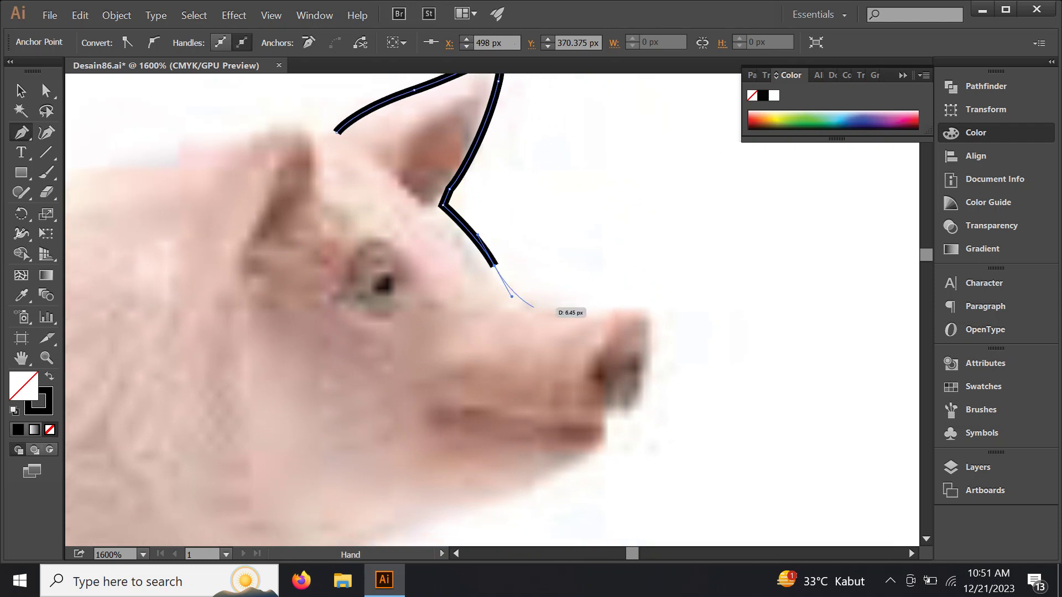
pyautogui.click(595, 313)
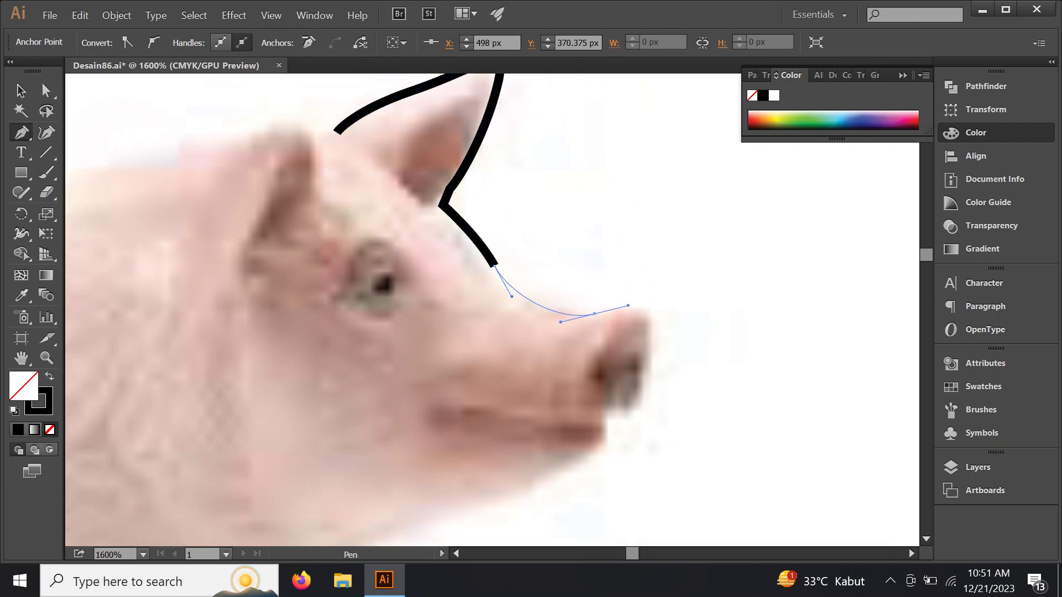
pyautogui.moveTo(655, 330)
pyautogui.mouseDown()
pyautogui.moveTo(584, 345)
pyautogui.moveTo(613, 238)
pyautogui.moveTo(586, 281)
pyautogui.moveTo(594, 306)
pyautogui.mouseUp()
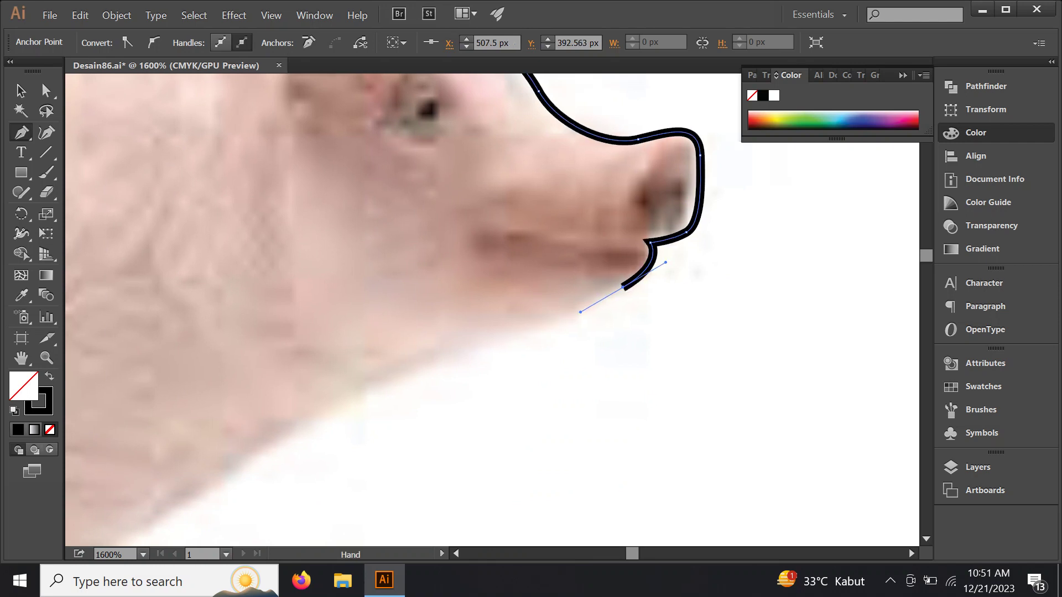
pyautogui.moveTo(463, 350); pyautogui.dragTo(672, 299)
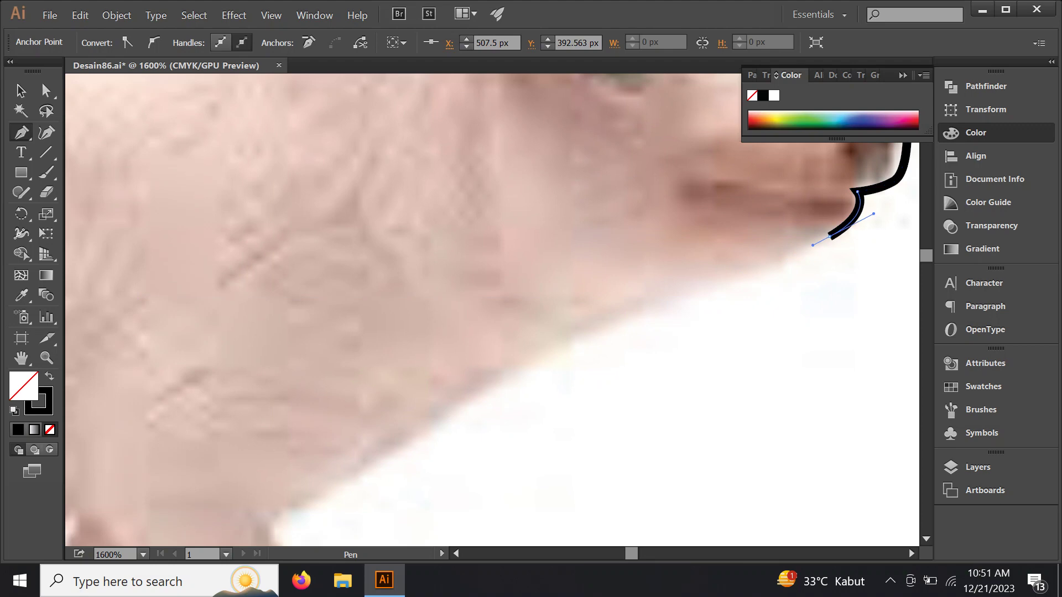
# Trace along the underside of the jaw, down the neck and down the front leg.
pyautogui.moveTo(791, 252)
pyautogui.mouseDown()
pyautogui.moveTo(546, 312)
pyautogui.moveTo(680, 238)
pyautogui.mouseUp()
pyautogui.moveTo(510, 299); pyautogui.dragTo(433, 336)
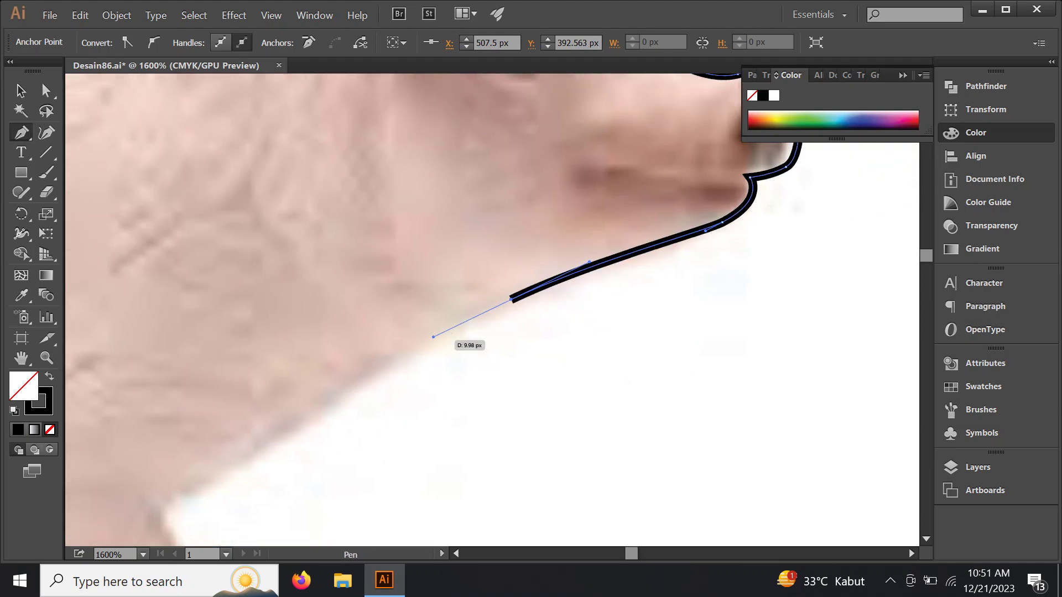
pyautogui.moveTo(510, 297); pyautogui.dragTo(640, 233)
pyautogui.moveTo(522, 318); pyautogui.dragTo(396, 407)
pyautogui.moveTo(558, 379); pyautogui.dragTo(352, 313)
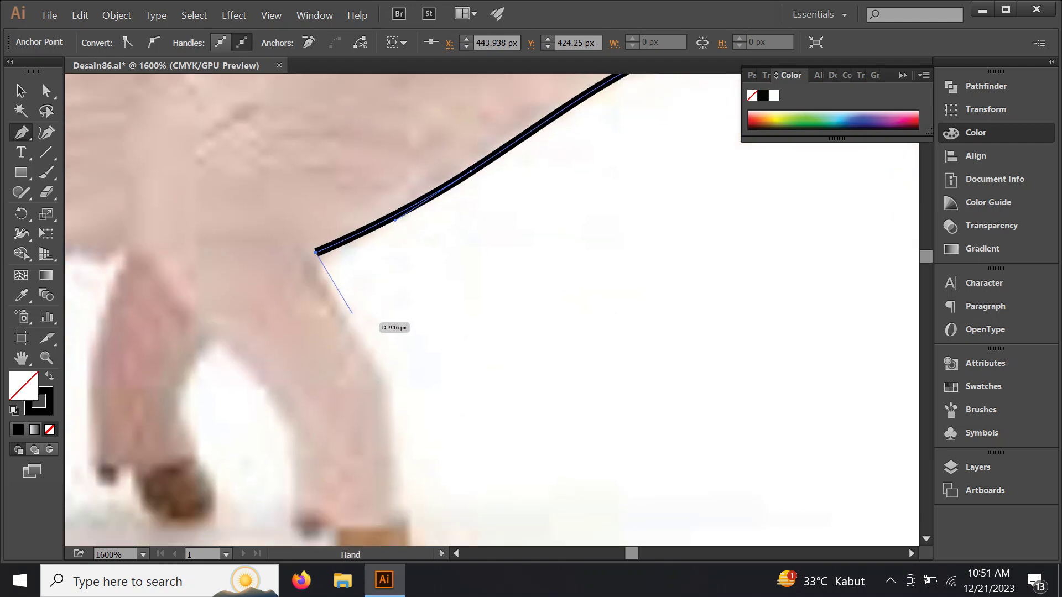
pyautogui.moveTo(369, 350)
pyautogui.mouseDown()
pyautogui.moveTo(404, 395)
pyautogui.moveTo(437, 265)
pyautogui.mouseUp()
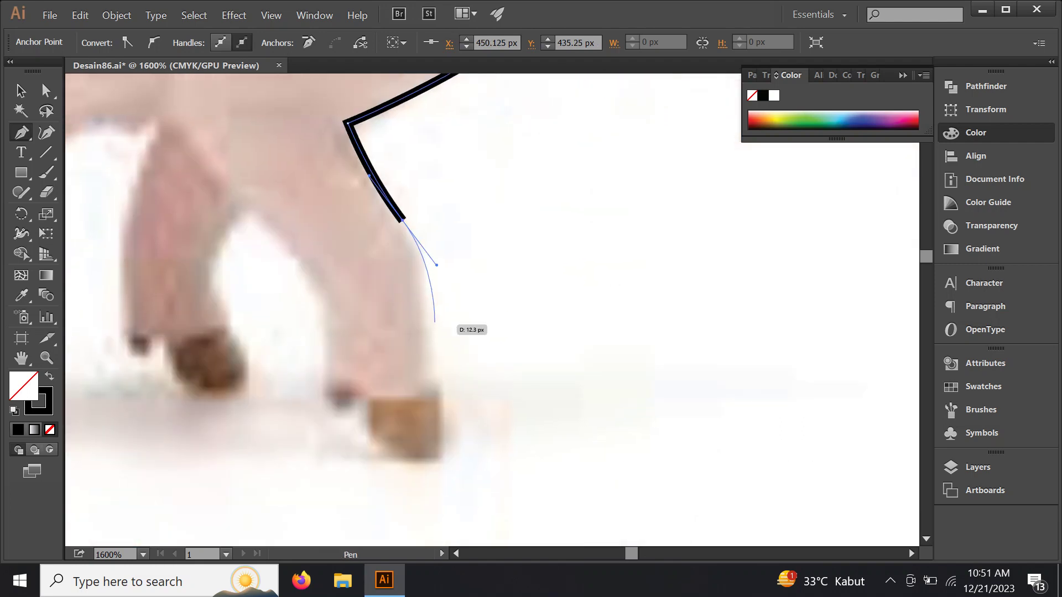
pyautogui.moveTo(435, 344)
pyautogui.mouseDown()
pyautogui.moveTo(440, 375)
pyautogui.moveTo(470, 316)
pyautogui.mouseUp()
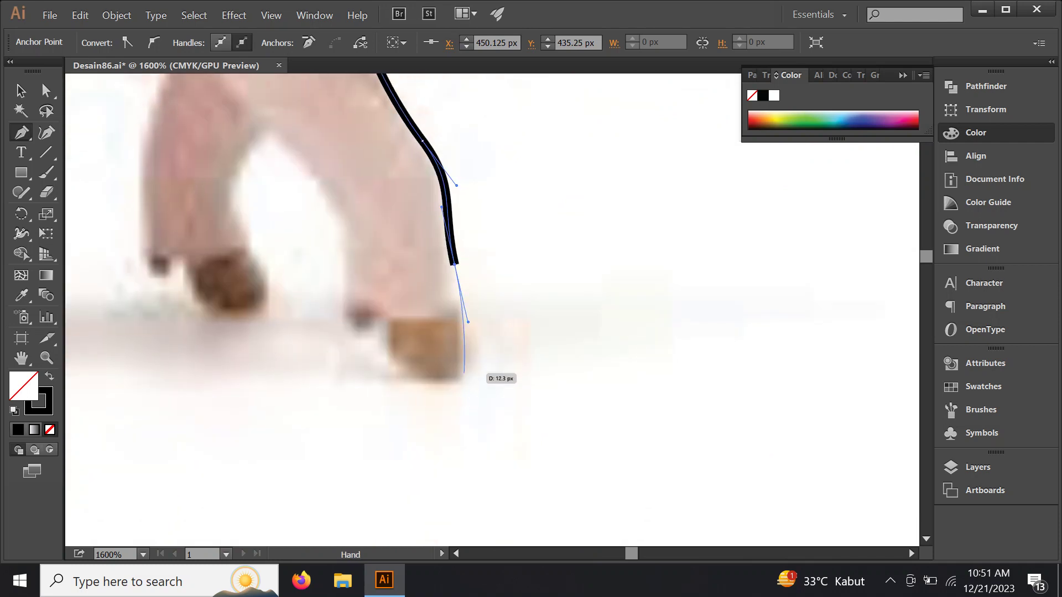
pyautogui.moveTo(463, 386)
pyautogui.mouseDown()
pyautogui.moveTo(378, 347)
pyautogui.moveTo(386, 317)
pyautogui.moveTo(344, 319)
pyautogui.mouseUp()
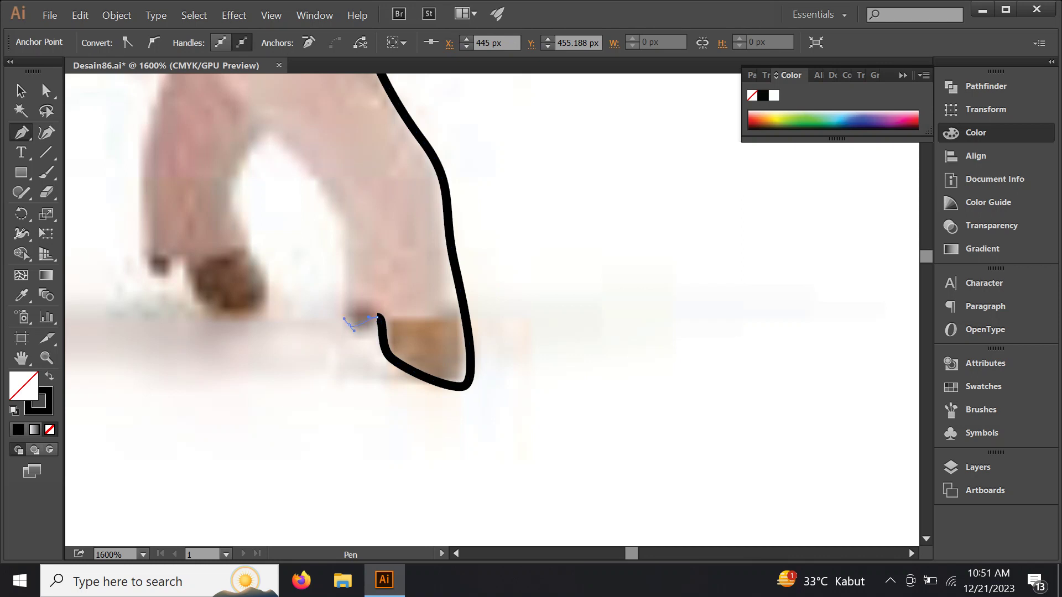
# Trace around the front hoof, up the leg's back edge and into the next hoof.
pyautogui.moveTo(340, 241)
pyautogui.mouseDown()
pyautogui.moveTo(398, 302)
pyautogui.moveTo(398, 277)
pyautogui.moveTo(461, 394)
pyautogui.mouseUp()
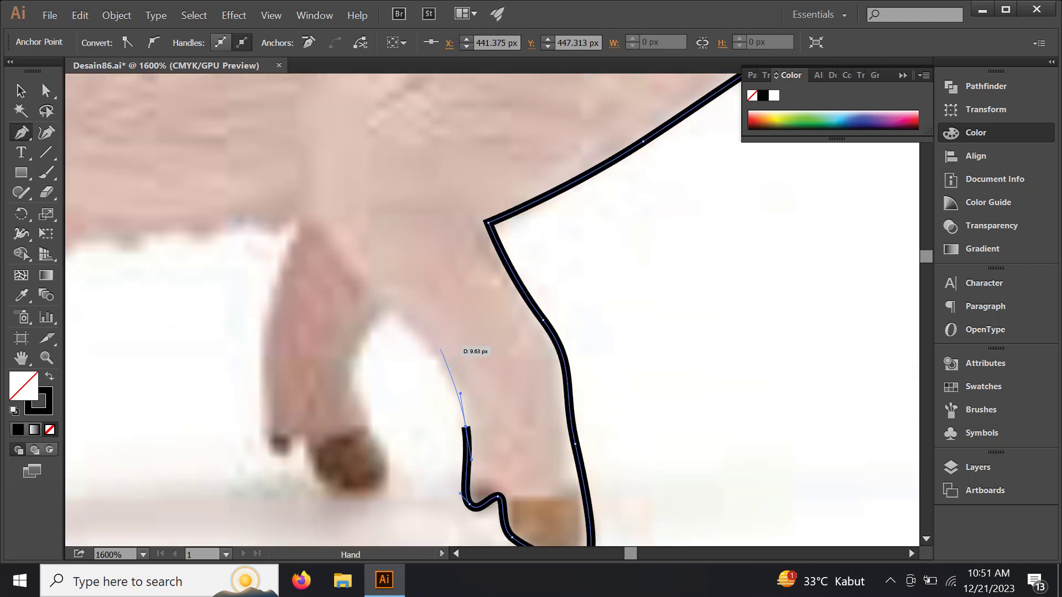
pyautogui.moveTo(416, 336)
pyautogui.mouseDown()
pyautogui.moveTo(407, 330)
pyautogui.moveTo(418, 203)
pyautogui.moveTo(386, 277)
pyautogui.mouseUp()
pyautogui.click(382, 305)
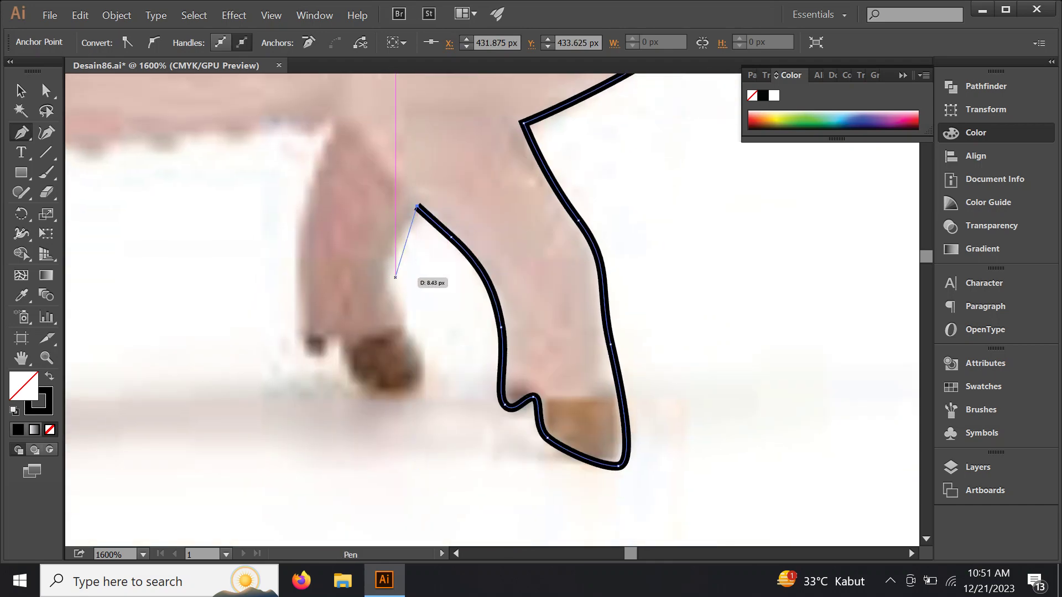
pyautogui.click(395, 279)
pyautogui.scroll(-2, 395, 278)
pyautogui.moveTo(403, 190)
pyautogui.mouseDown()
pyautogui.moveTo(430, 274)
pyautogui.moveTo(478, 349)
pyautogui.mouseUp()
pyautogui.scroll(2, 454, 310)
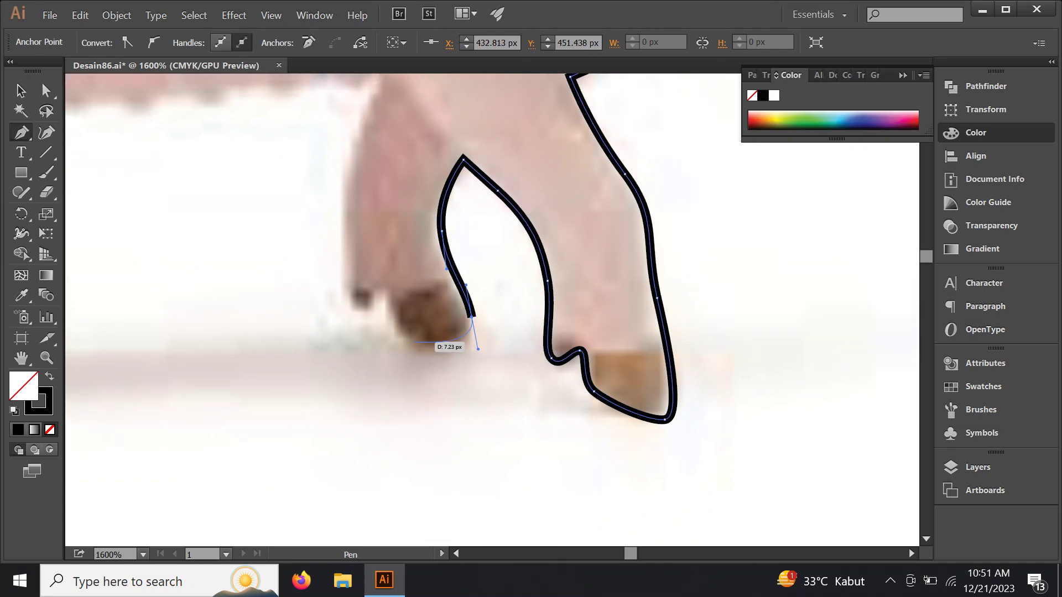
pyautogui.moveTo(383, 300)
pyautogui.mouseDown()
pyautogui.moveTo(390, 306)
pyautogui.moveTo(333, 295)
pyautogui.mouseUp()
# Carry the outline up the inside of the leg, along the belly and down the rear leg.
pyautogui.scroll(3, 354, 310)
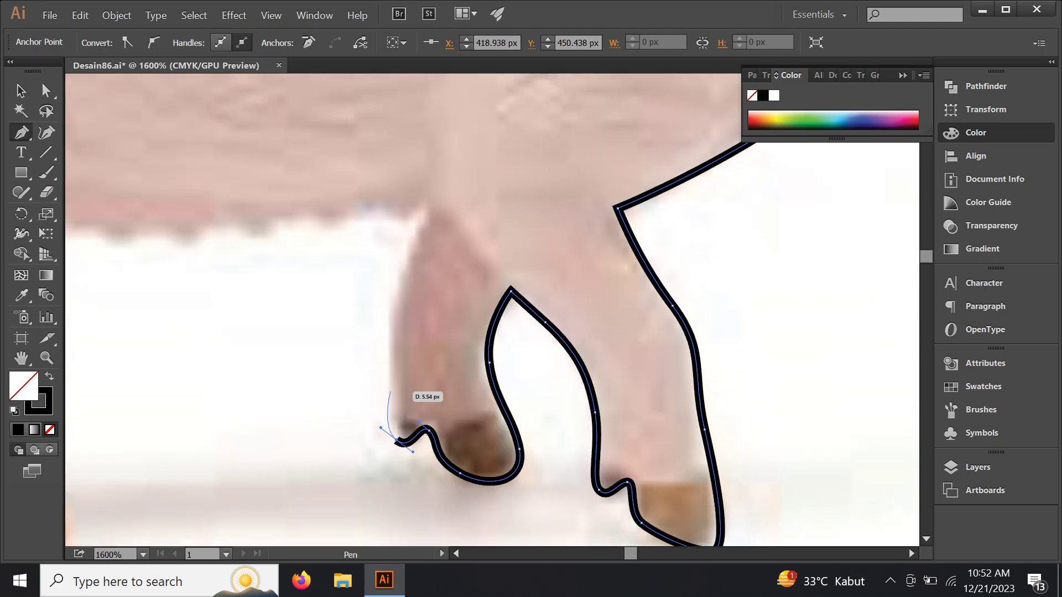
pyautogui.moveTo(386, 321)
pyautogui.mouseDown()
pyautogui.moveTo(390, 287)
pyautogui.moveTo(719, 289)
pyautogui.mouseUp()
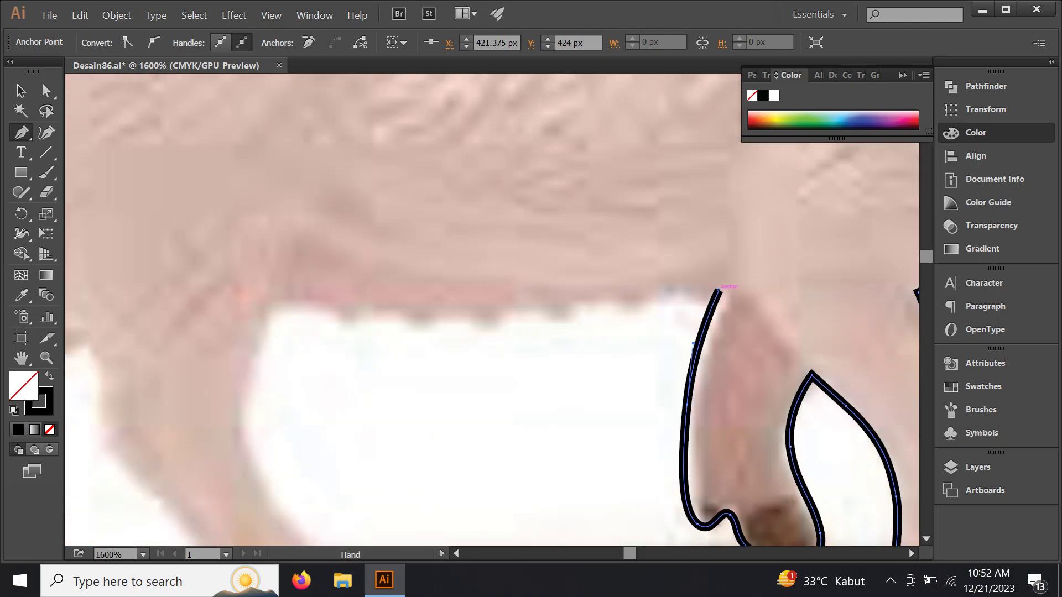
pyautogui.moveTo(504, 315)
pyautogui.mouseDown()
pyautogui.moveTo(423, 318)
pyautogui.moveTo(491, 311)
pyautogui.moveTo(363, 292)
pyautogui.moveTo(349, 206)
pyautogui.mouseUp()
pyautogui.moveTo(314, 329); pyautogui.dragTo(316, 352)
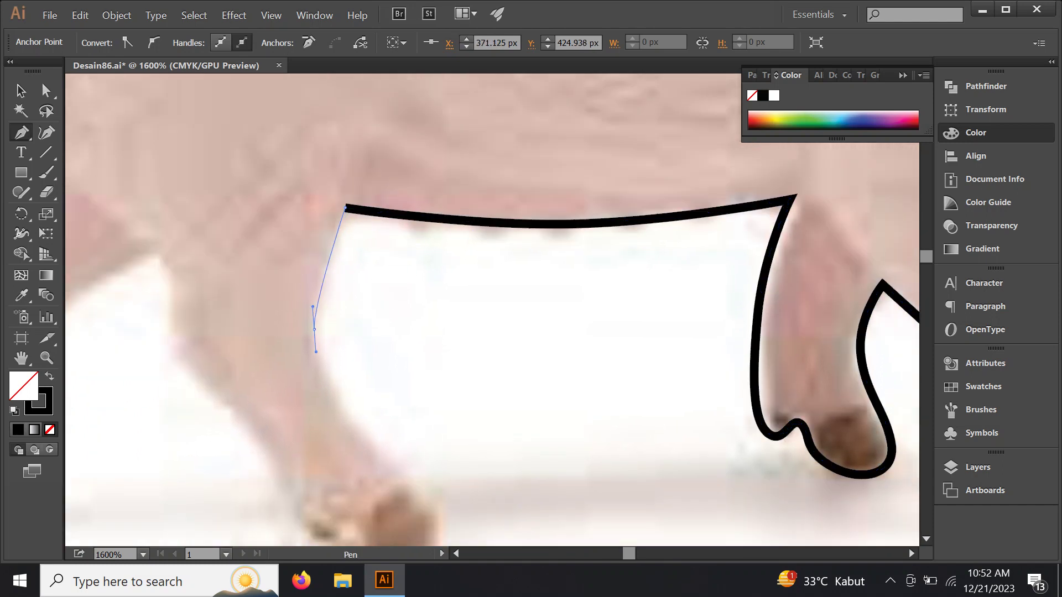
pyautogui.moveTo(356, 382); pyautogui.dragTo(351, 276)
pyautogui.moveTo(365, 329)
pyautogui.mouseDown()
pyautogui.moveTo(378, 339)
pyautogui.moveTo(351, 297)
pyautogui.mouseUp()
pyautogui.moveTo(397, 358)
pyautogui.mouseDown()
pyautogui.moveTo(396, 376)
pyautogui.moveTo(527, 394)
pyautogui.mouseUp()
# Curve the outline around the rear hoof, up the leg and toward the last hoof.
pyautogui.moveTo(447, 401)
pyautogui.mouseDown()
pyautogui.moveTo(380, 383)
pyautogui.moveTo(371, 365)
pyautogui.mouseUp()
pyautogui.moveTo(354, 302); pyautogui.dragTo(450, 364)
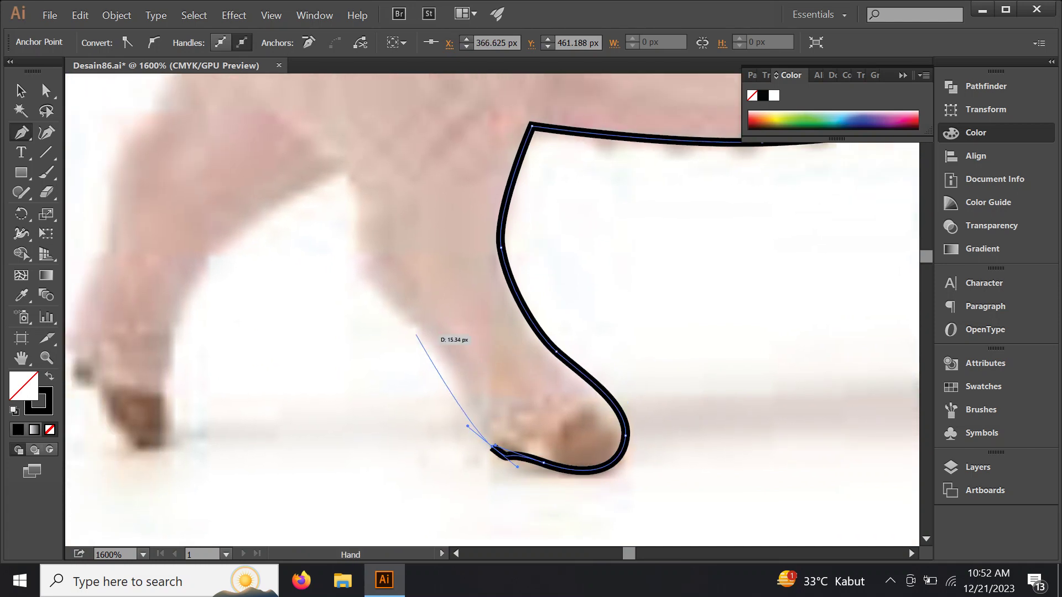
pyautogui.moveTo(413, 319)
pyautogui.mouseDown()
pyautogui.moveTo(375, 297)
pyautogui.moveTo(450, 396)
pyautogui.mouseUp()
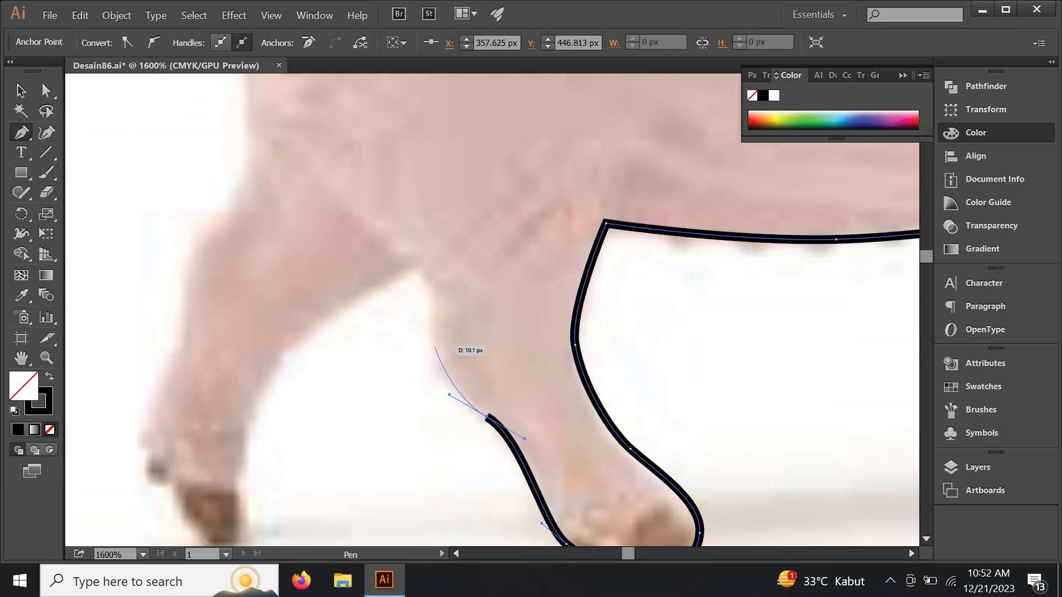
pyautogui.moveTo(434, 340)
pyautogui.mouseDown()
pyautogui.moveTo(429, 301)
pyautogui.moveTo(478, 382)
pyautogui.moveTo(451, 339)
pyautogui.moveTo(551, 267)
pyautogui.mouseUp()
pyautogui.moveTo(444, 356)
pyautogui.mouseDown()
pyautogui.moveTo(414, 392)
pyautogui.moveTo(465, 273)
pyautogui.mouseUp()
pyautogui.moveTo(443, 353)
pyautogui.mouseDown()
pyautogui.moveTo(443, 379)
pyautogui.moveTo(469, 302)
pyautogui.mouseUp()
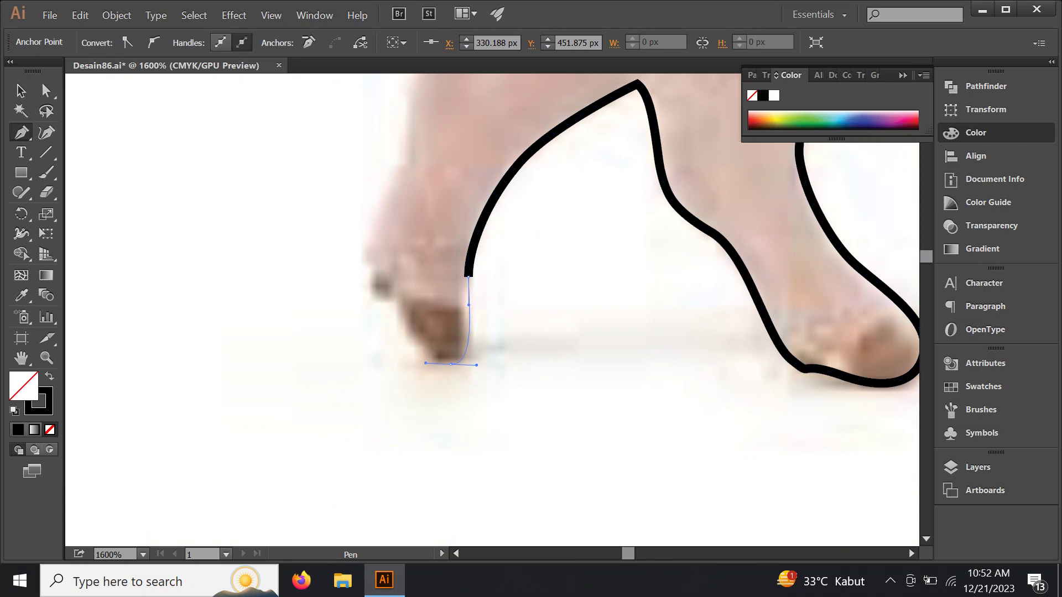
# Trace around the last hoof and up the hind leg toward the pig's rump.
pyautogui.click(451, 363)
pyautogui.moveTo(451, 363); pyautogui.dragTo(504, 434)
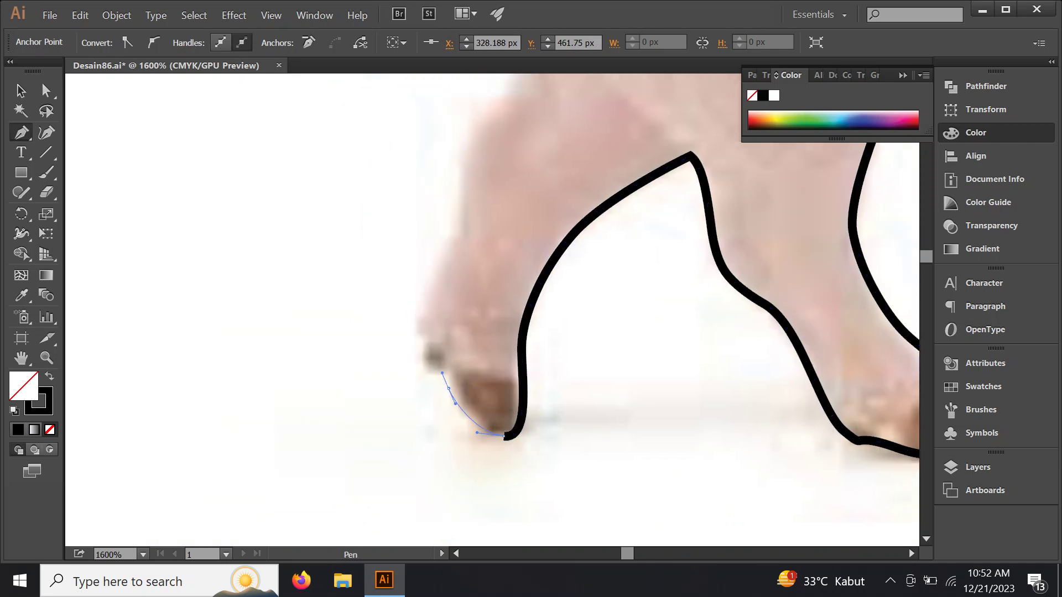
pyautogui.moveTo(449, 389)
pyautogui.mouseDown()
pyautogui.moveTo(442, 374)
pyautogui.moveTo(444, 447)
pyautogui.mouseUp()
pyautogui.click(418, 360)
pyautogui.moveTo(459, 354)
pyautogui.mouseDown()
pyautogui.moveTo(454, 441)
pyautogui.moveTo(483, 330)
pyautogui.moveTo(480, 425)
pyautogui.mouseUp()
pyautogui.moveTo(510, 375)
pyautogui.mouseDown()
pyautogui.moveTo(534, 342)
pyautogui.moveTo(441, 487)
pyautogui.mouseUp()
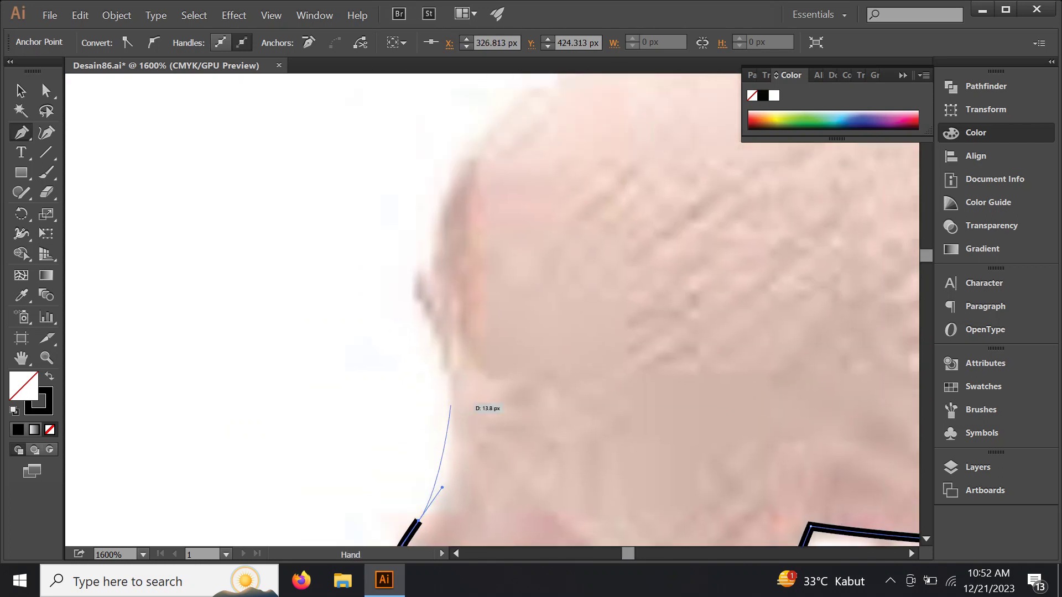
pyautogui.moveTo(445, 368)
pyautogui.mouseDown()
pyautogui.moveTo(445, 342)
pyautogui.moveTo(429, 385)
pyautogui.moveTo(420, 364)
pyautogui.moveTo(408, 441)
pyautogui.mouseUp()
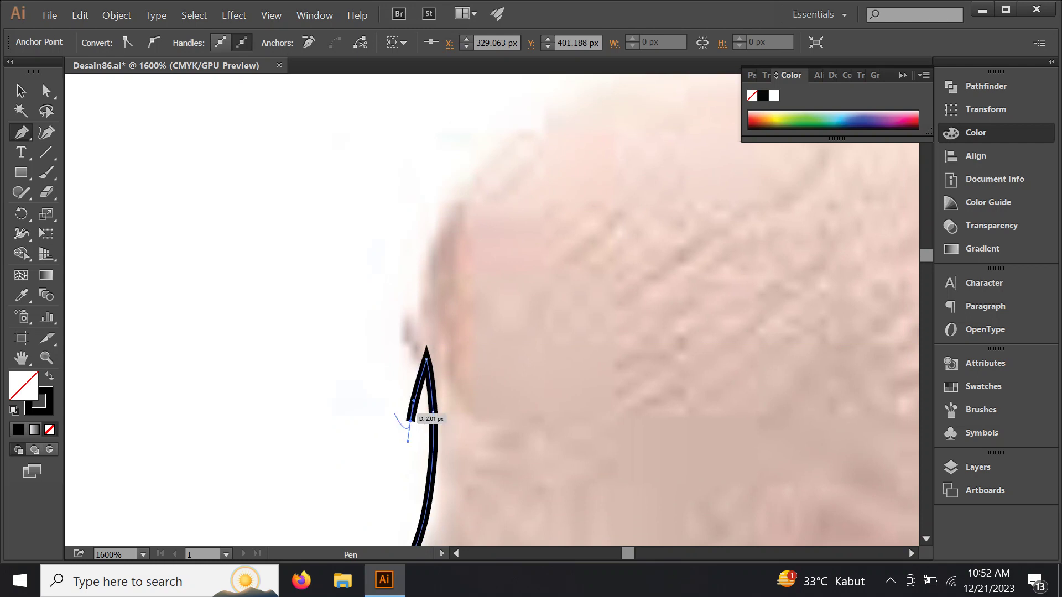
# Add the pointed tail tip, then curve the outline over the rump and along the back.
pyautogui.moveTo(404, 352)
pyautogui.mouseDown()
pyautogui.moveTo(420, 285)
pyautogui.moveTo(401, 367)
pyautogui.mouseUp()
pyautogui.moveTo(444, 260)
pyautogui.mouseDown()
pyautogui.moveTo(471, 227)
pyautogui.moveTo(397, 271)
pyautogui.mouseUp()
pyautogui.moveTo(533, 255)
pyautogui.mouseDown()
pyautogui.moveTo(440, 306)
pyautogui.moveTo(404, 311)
pyautogui.mouseUp()
pyautogui.moveTo(437, 247); pyautogui.dragTo(539, 229)
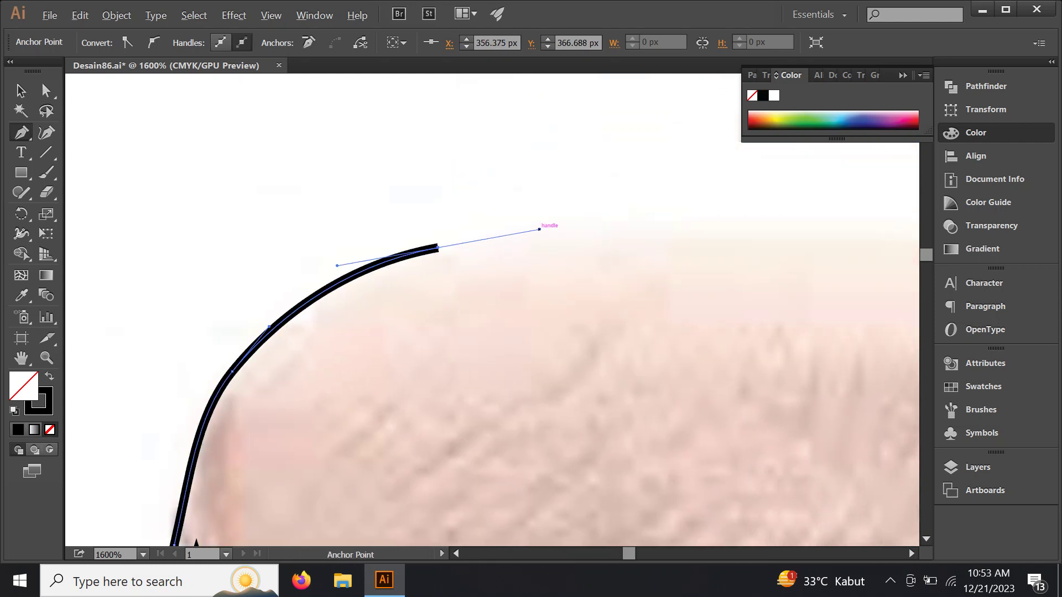
pyautogui.hotkey('ctrl', '-')
pyautogui.moveTo(581, 260); pyautogui.dragTo(531, 332)
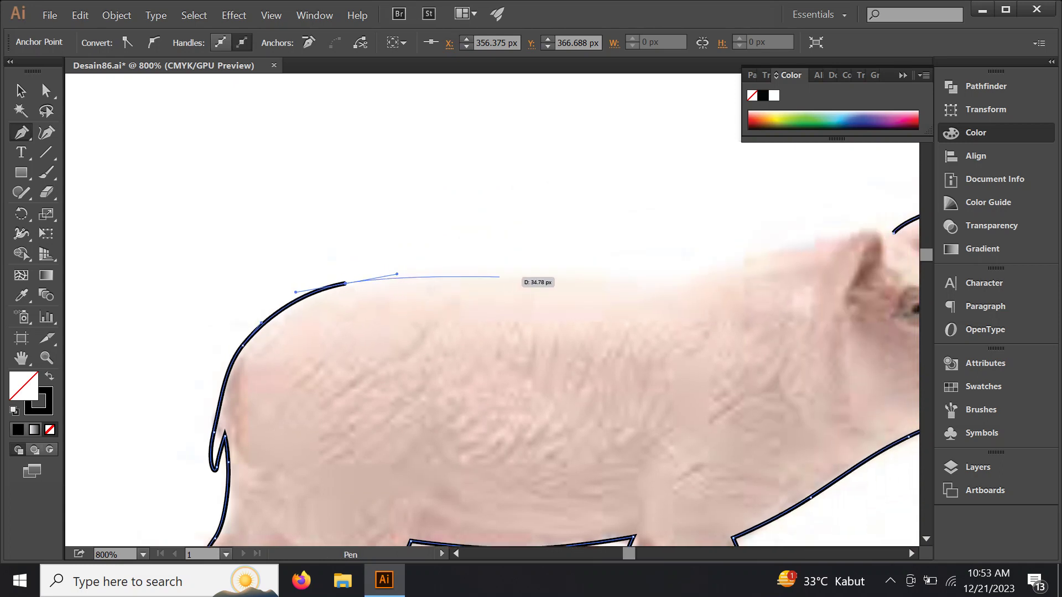
pyautogui.moveTo(499, 278)
pyautogui.mouseDown()
pyautogui.moveTo(600, 283)
pyautogui.moveTo(471, 352)
pyautogui.mouseUp()
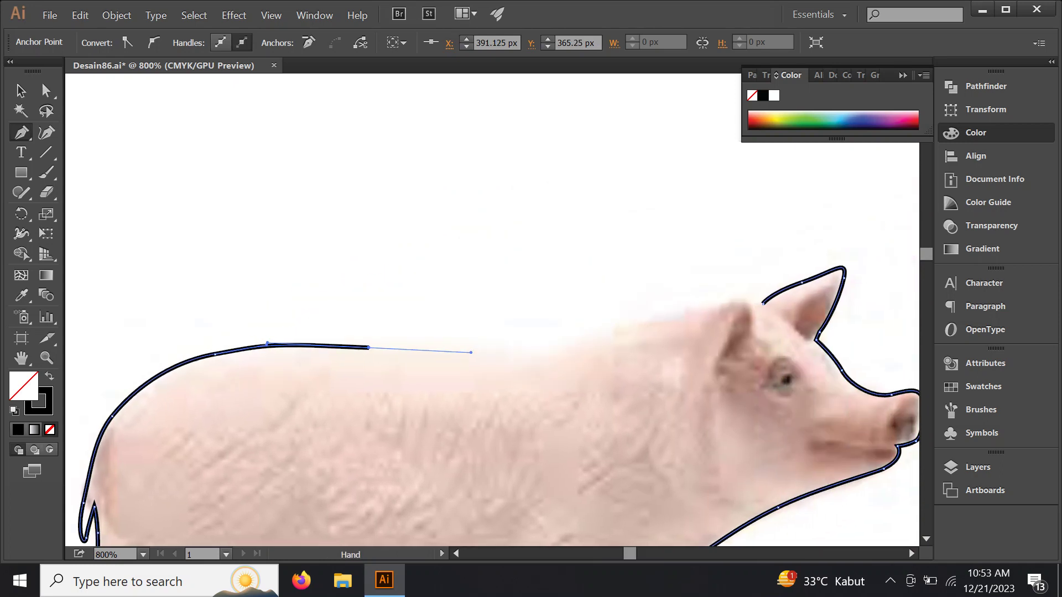
pyautogui.moveTo(586, 338); pyautogui.dragTo(685, 314)
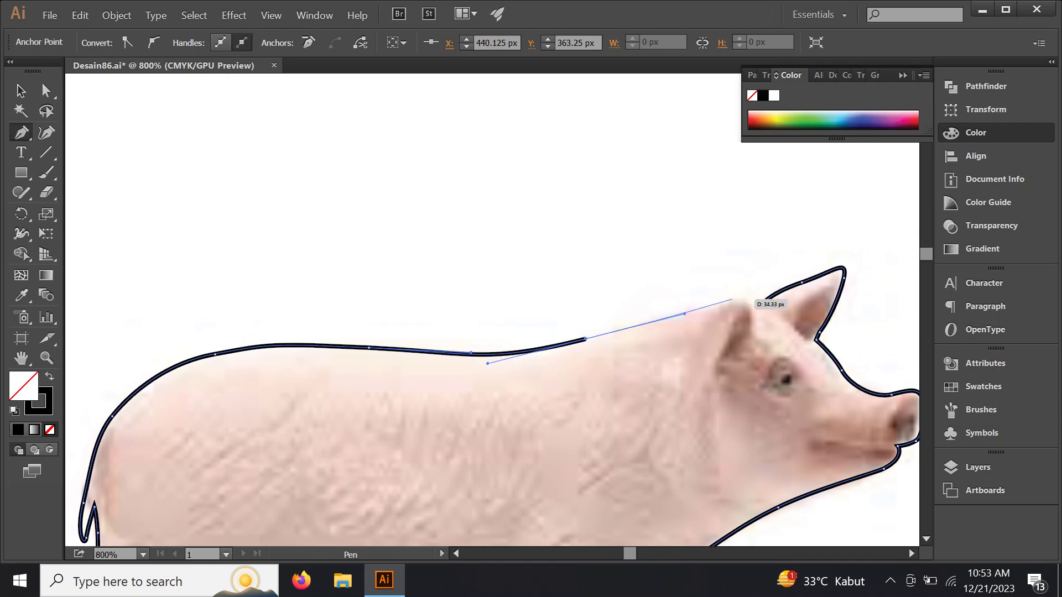
# Close the outline at the ear and switch to Draw Inside mode (Shift+D).
pyautogui.hotkey('ctrl', '+')
pyautogui.hotkey('ctrl', '+')
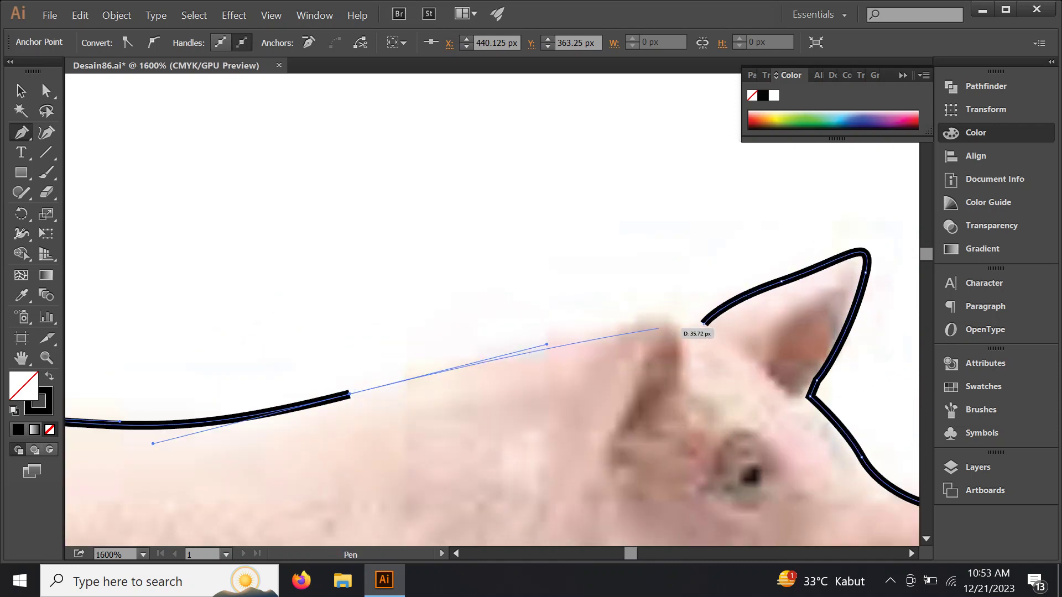
pyautogui.moveTo(685, 313)
pyautogui.mouseDown()
pyautogui.moveTo(619, 329)
pyautogui.moveTo(679, 295)
pyautogui.mouseUp()
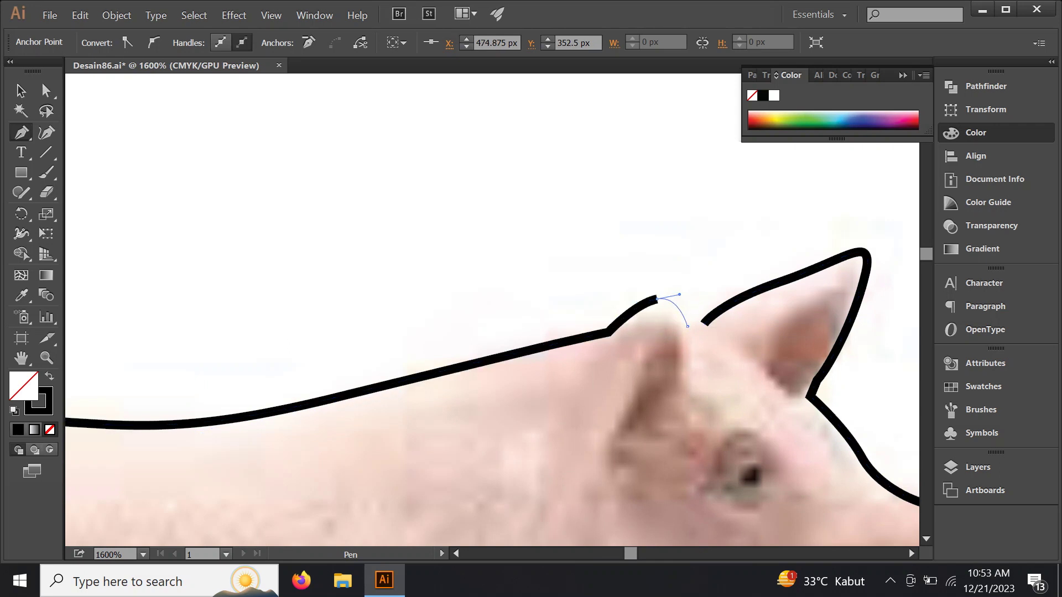
pyautogui.click(688, 326)
pyautogui.keyDown('alt'); pyautogui.scroll(-3, 703, 324); pyautogui.keyUp('alt')
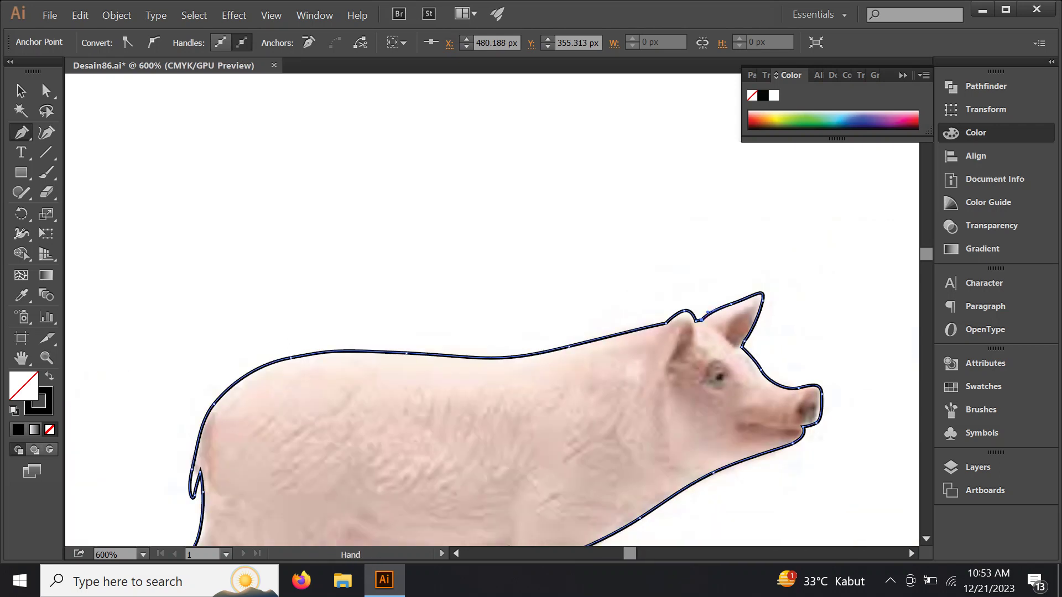
pyautogui.moveTo(703, 324)
pyautogui.mouseDown()
pyautogui.moveTo(633, 321)
pyautogui.moveTo(683, 280)
pyautogui.mouseUp()
pyautogui.keyDown('alt'); pyautogui.scroll(-1, 632, 326); pyautogui.keyUp('alt')
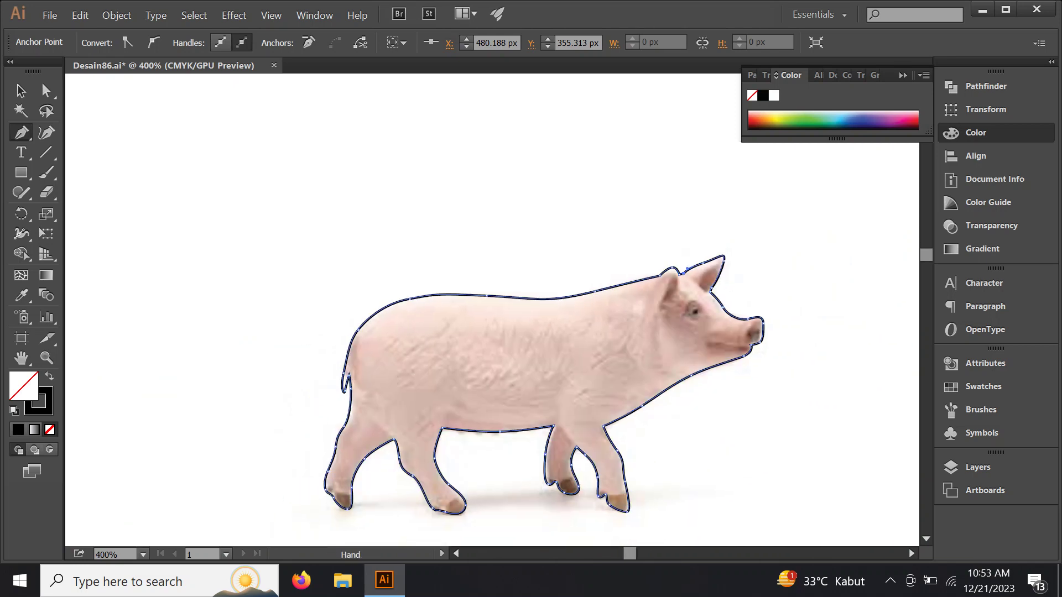
pyautogui.hotkey('shift', 'd')
pyautogui.hotkey('shift', 'd')
pyautogui.scroll(-1, 543, 381)
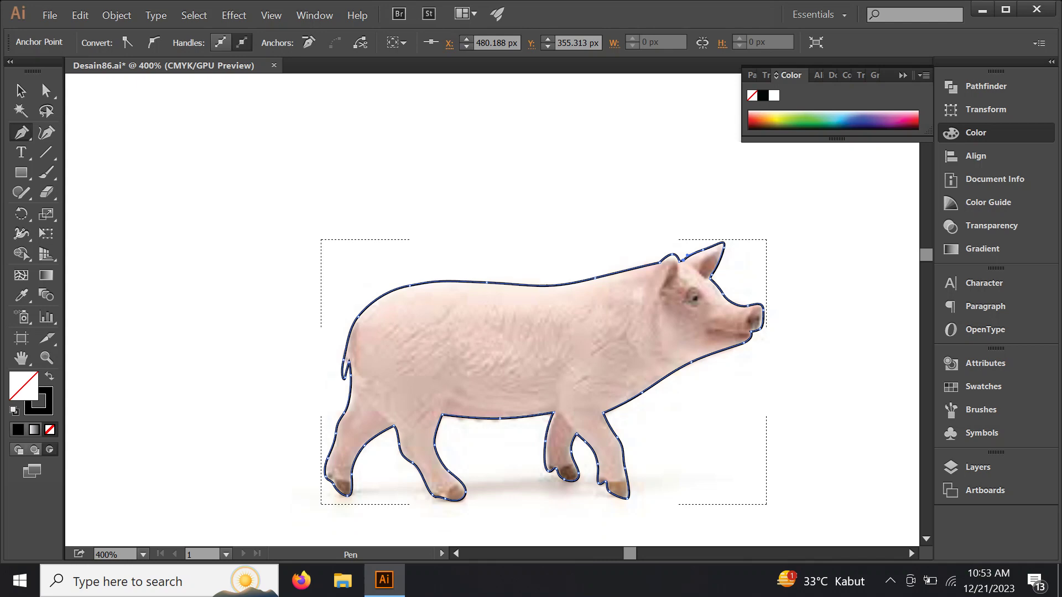
pyautogui.keyDown('alt'); pyautogui.scroll(1, 448, 401); pyautogui.keyUp('alt')
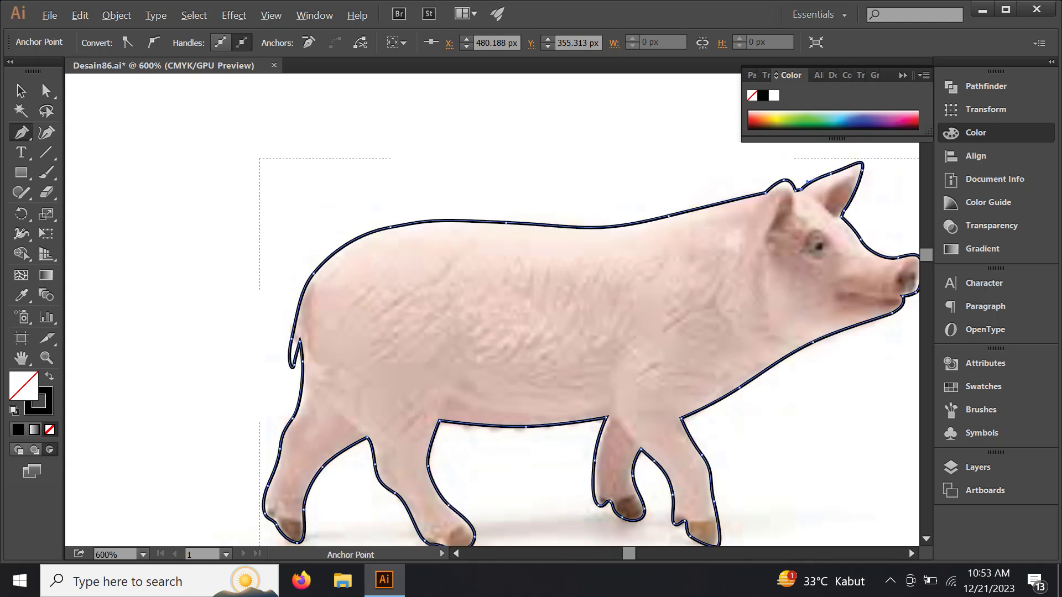
pyautogui.keyDown('alt'); pyautogui.scroll(1, 374, 438); pyautogui.keyUp('alt')
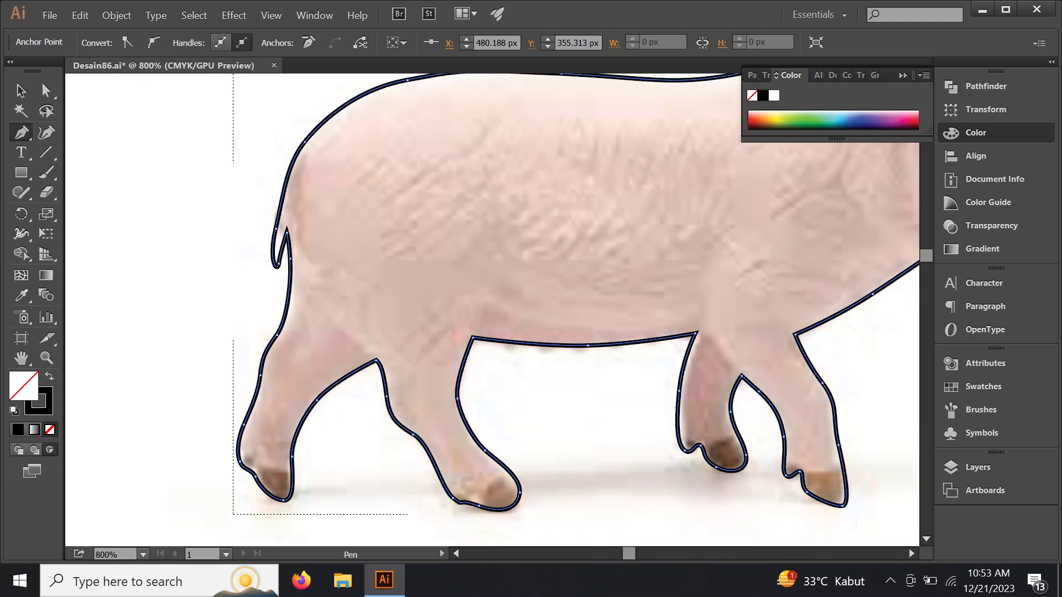
# Trace a line from the body down around the overlapping hind leg and under its hoof.
pyautogui.moveTo(374, 360)
pyautogui.mouseDown()
pyautogui.moveTo(367, 383)
pyautogui.moveTo(335, 336)
pyautogui.mouseUp()
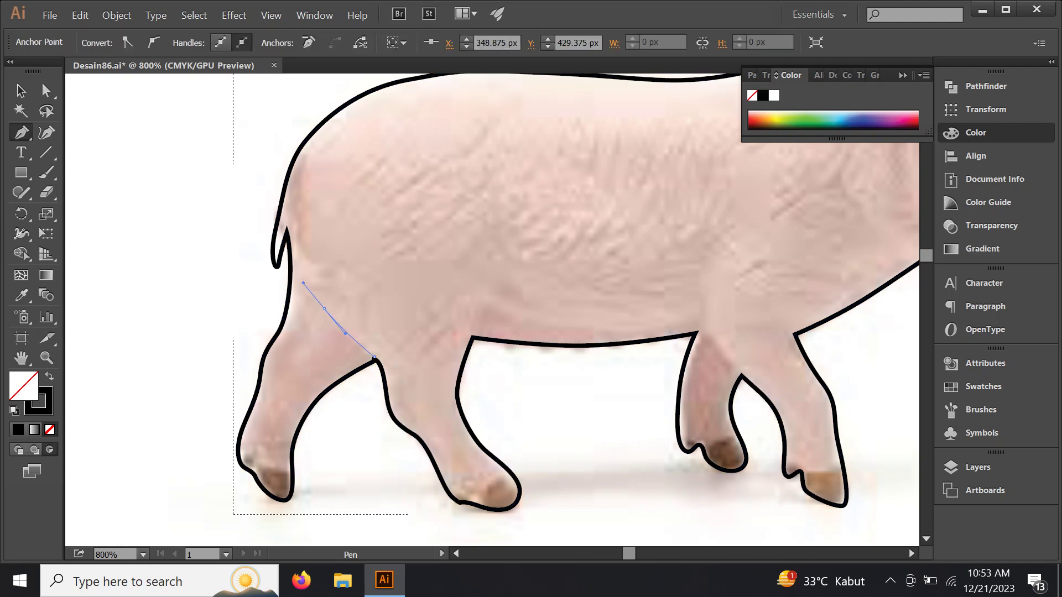
pyautogui.moveTo(290, 263); pyautogui.dragTo(241, 326)
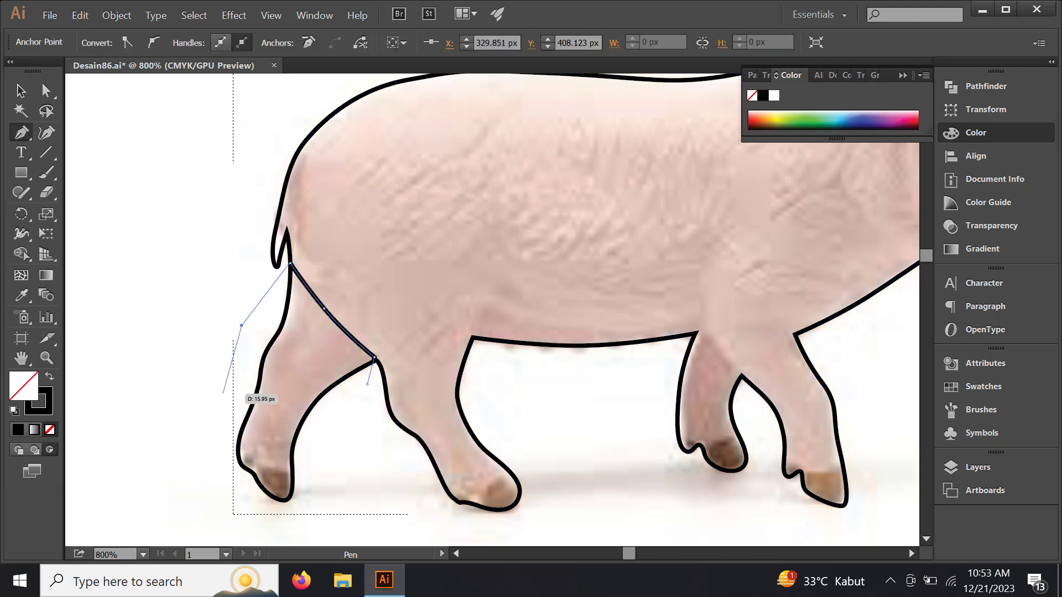
pyautogui.click(223, 396)
pyautogui.click(215, 466)
pyautogui.click(243, 503)
pyautogui.moveTo(290, 520); pyautogui.dragTo(315, 510)
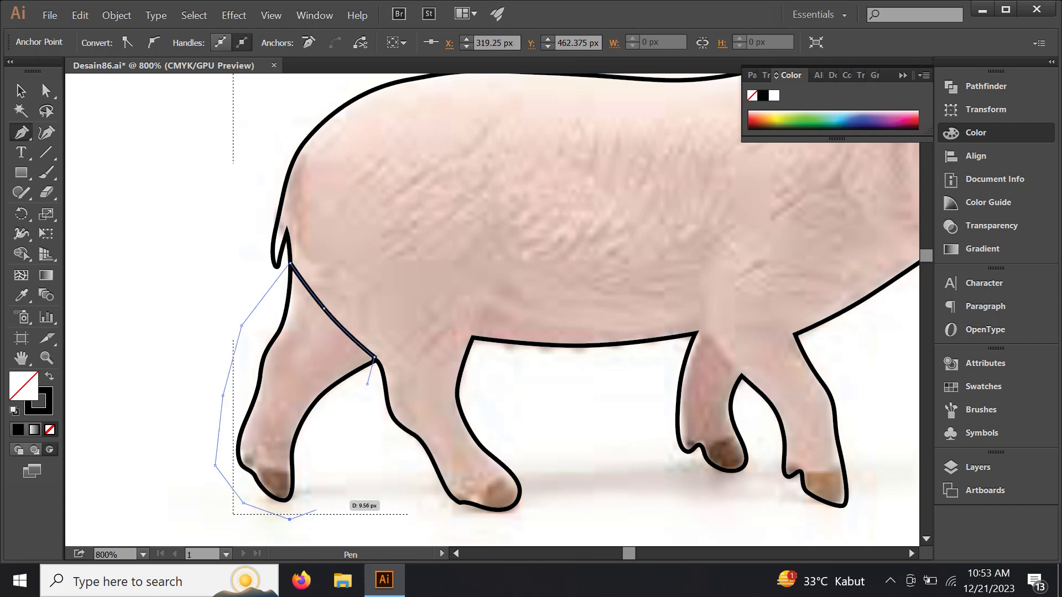
pyautogui.click(339, 483)
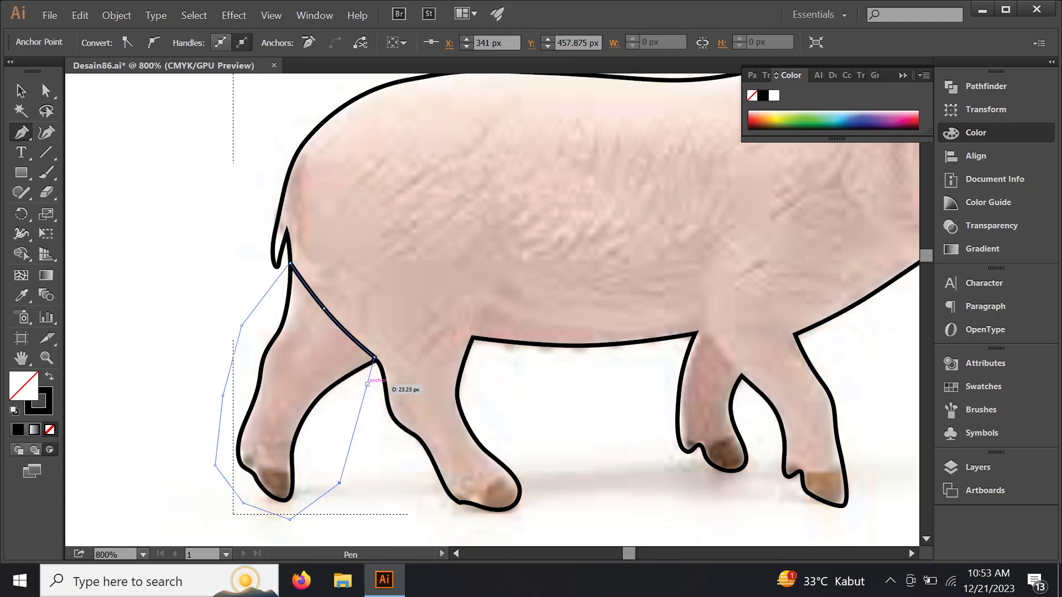
pyautogui.hscroll(5, 367, 383)
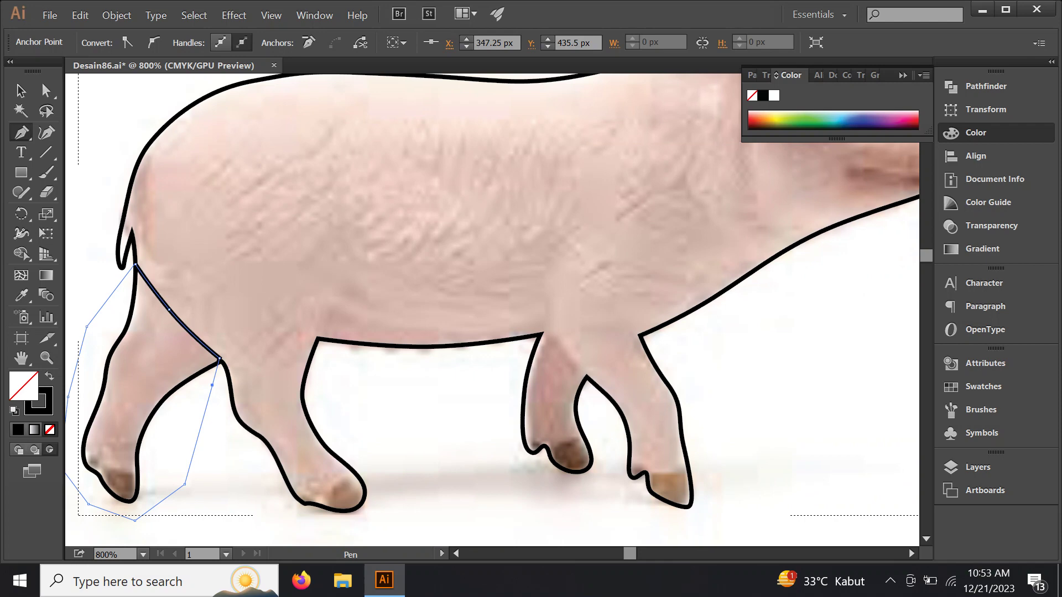
# Outline the far front leg from the belly down and around its hoof.
pyautogui.click(220, 359)
pyautogui.moveTo(586, 375); pyautogui.dragTo(598, 418)
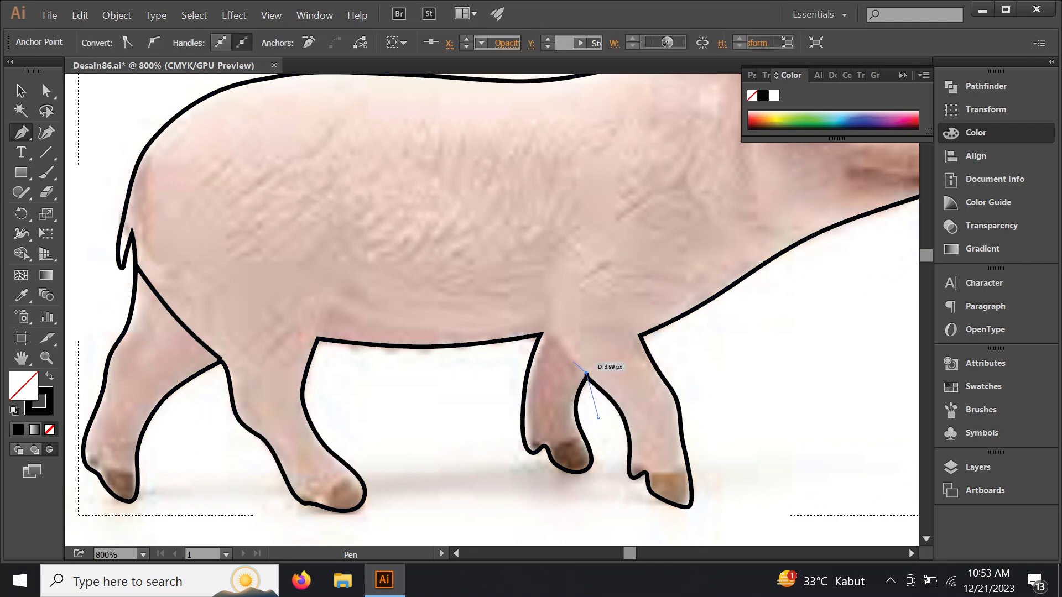
pyautogui.moveTo(575, 363)
pyautogui.mouseDown()
pyautogui.moveTo(542, 336)
pyautogui.moveTo(555, 332)
pyautogui.moveTo(518, 367)
pyautogui.mouseUp()
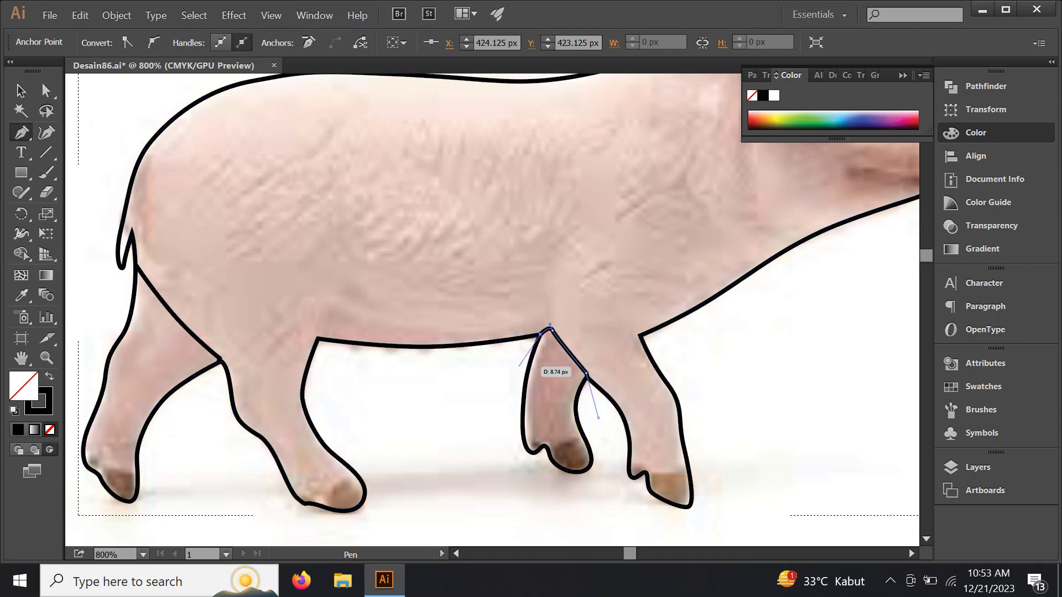
pyautogui.click(509, 380)
pyautogui.click(498, 430)
pyautogui.click(527, 481)
pyautogui.moveTo(591, 487); pyautogui.dragTo(598, 418)
pyautogui.scroll(-1, 599, 418)
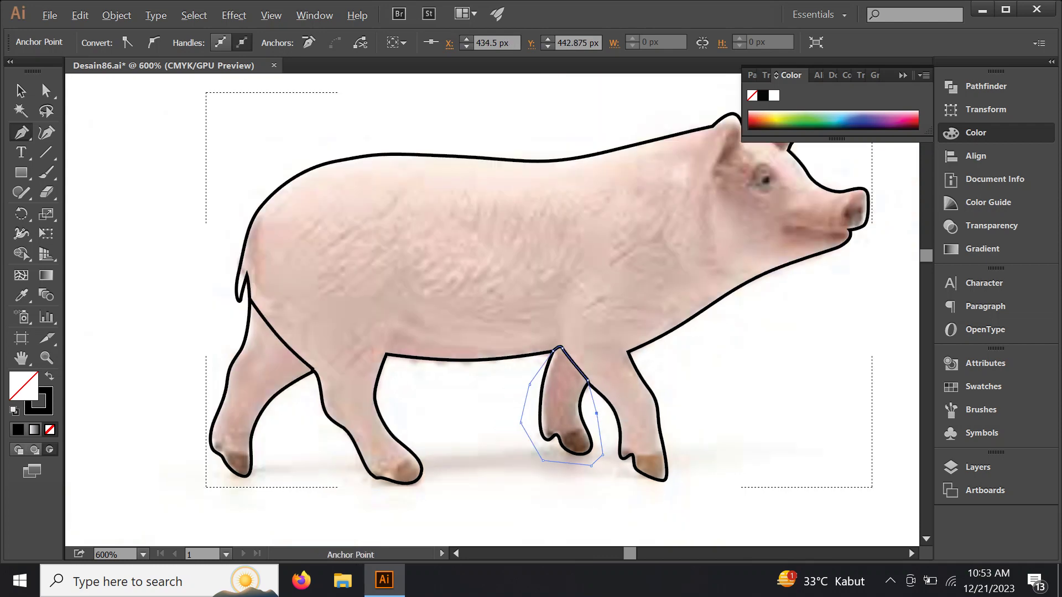
pyautogui.scroll(-1, 598, 418)
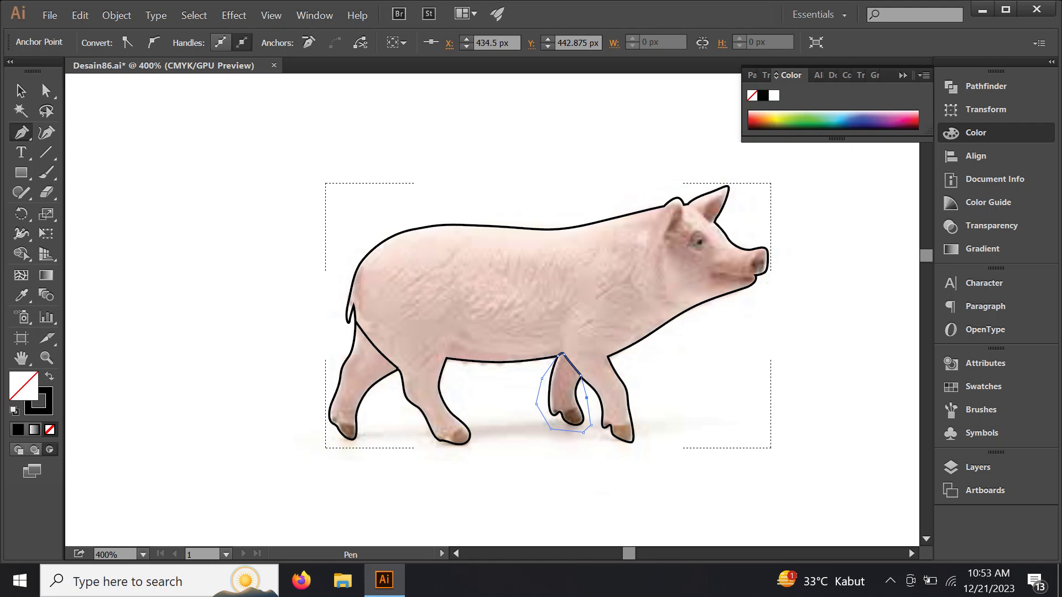
# Select the clipped pig group in Layers, apply Pathfinder Divide, and ungroup the resulting pieces.
pyautogui.click(978, 467)
pyautogui.click(847, 431)
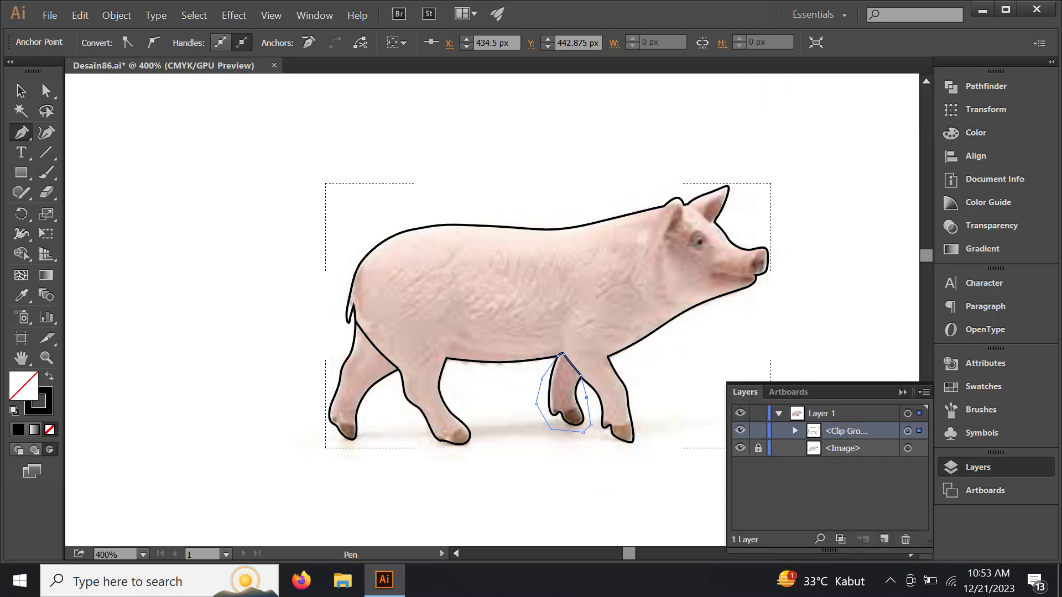
pyautogui.click(908, 431)
pyautogui.click(986, 86)
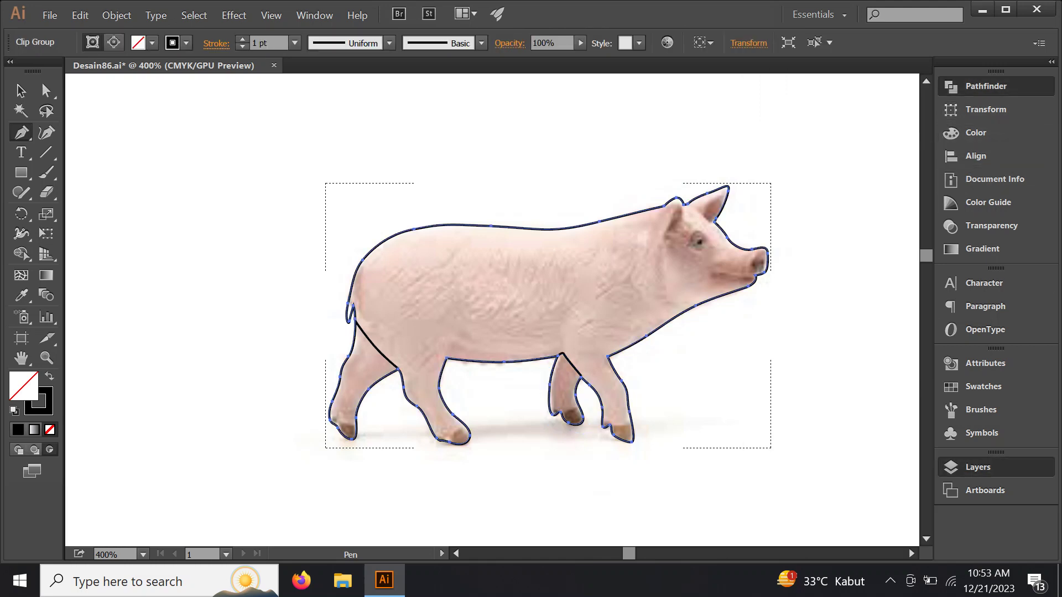
pyautogui.click(760, 150)
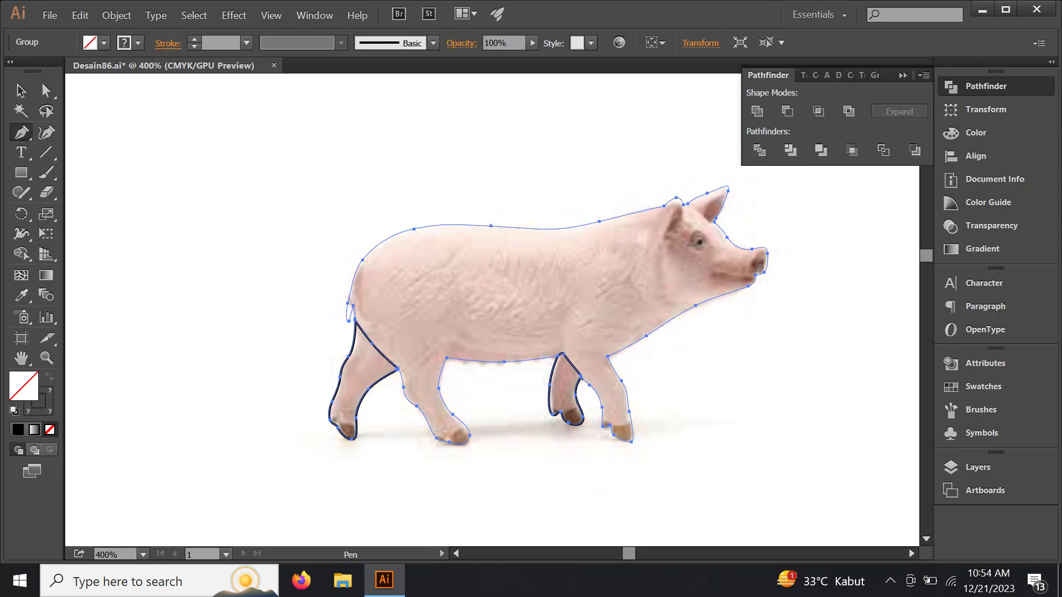
pyautogui.rightClick(557, 281)
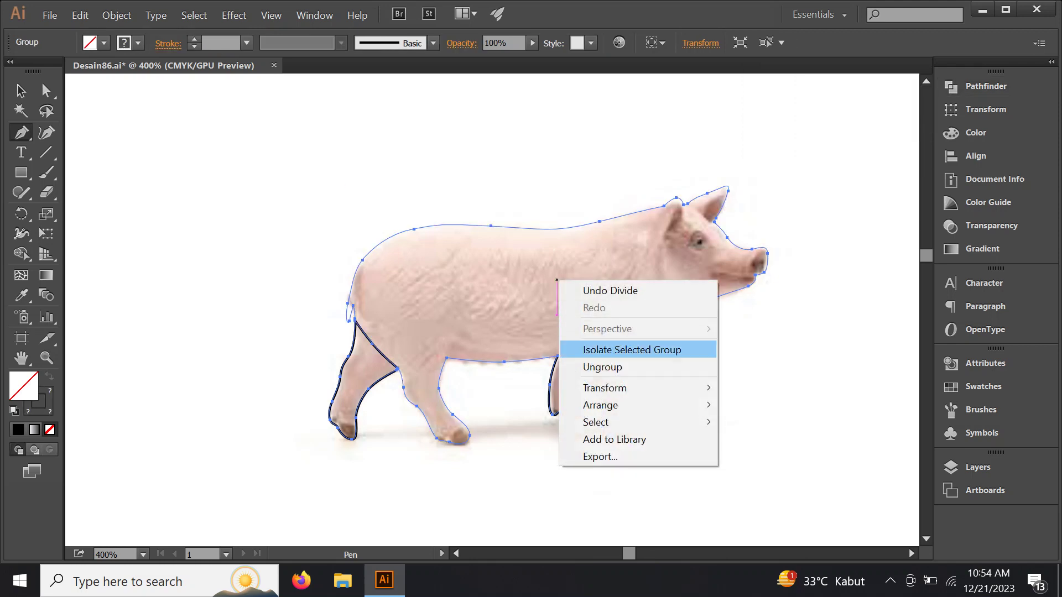
pyautogui.click(608, 367)
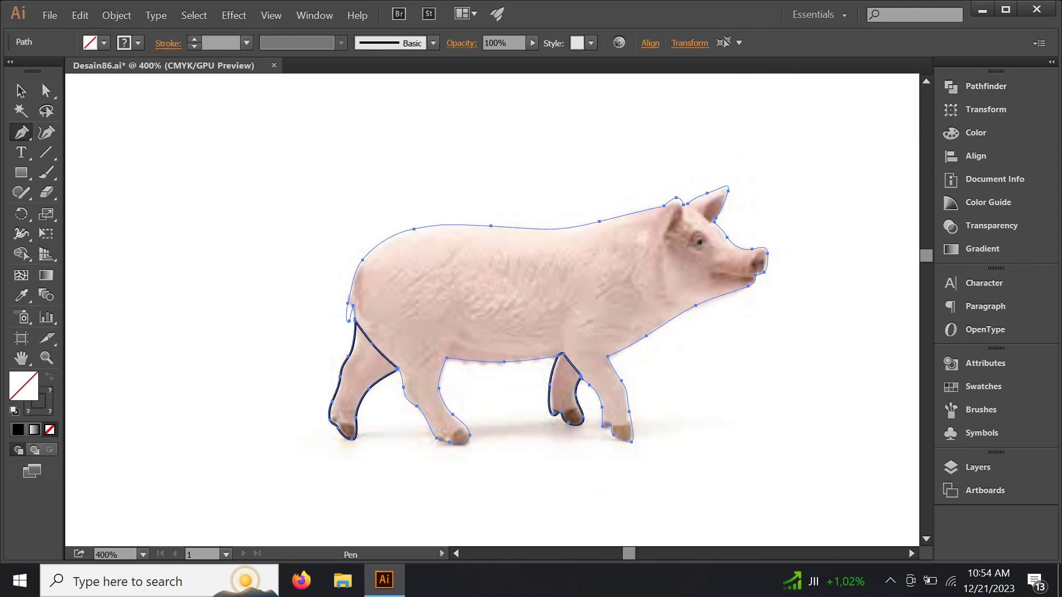
pyautogui.click(973, 468)
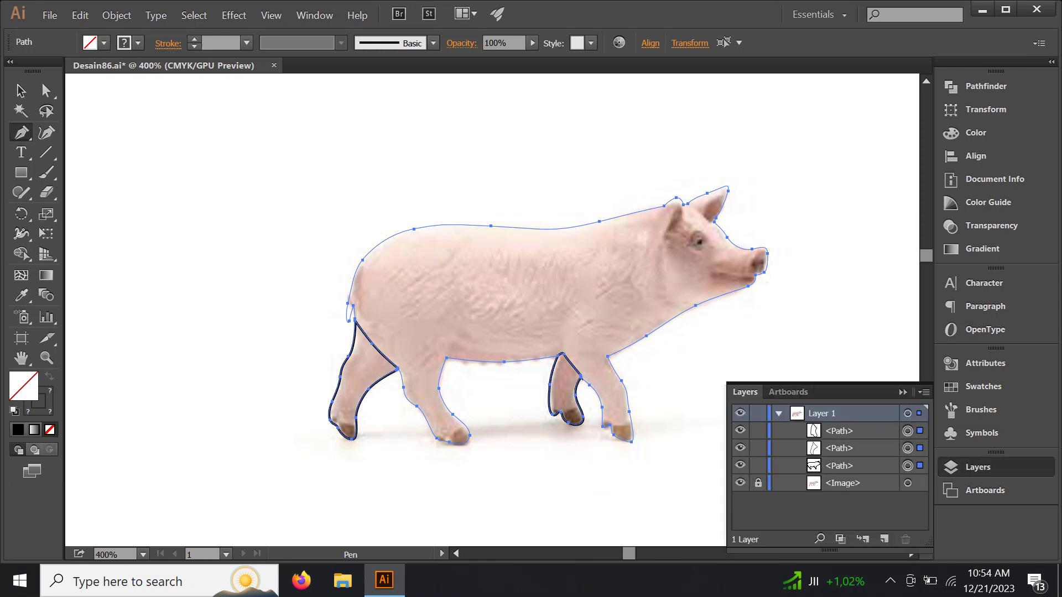
# Eyedrop the photo's pink into both leg paths, leaving the left rear leg as a pink outline only.
pyautogui.hotkey('ctrl', 'shift', 'a')
pyautogui.click(908, 431)
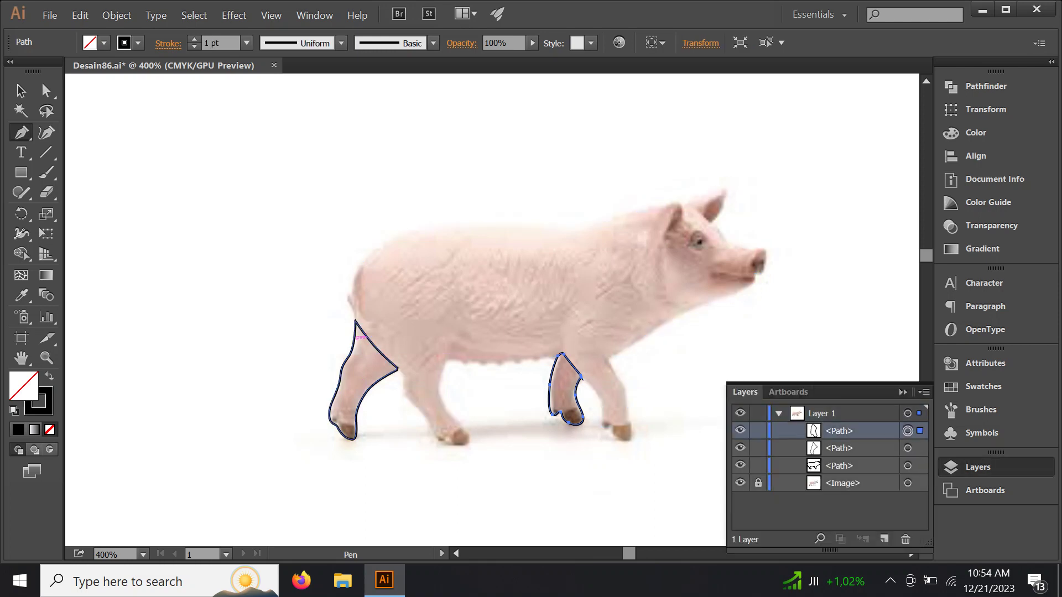
pyautogui.press('i')
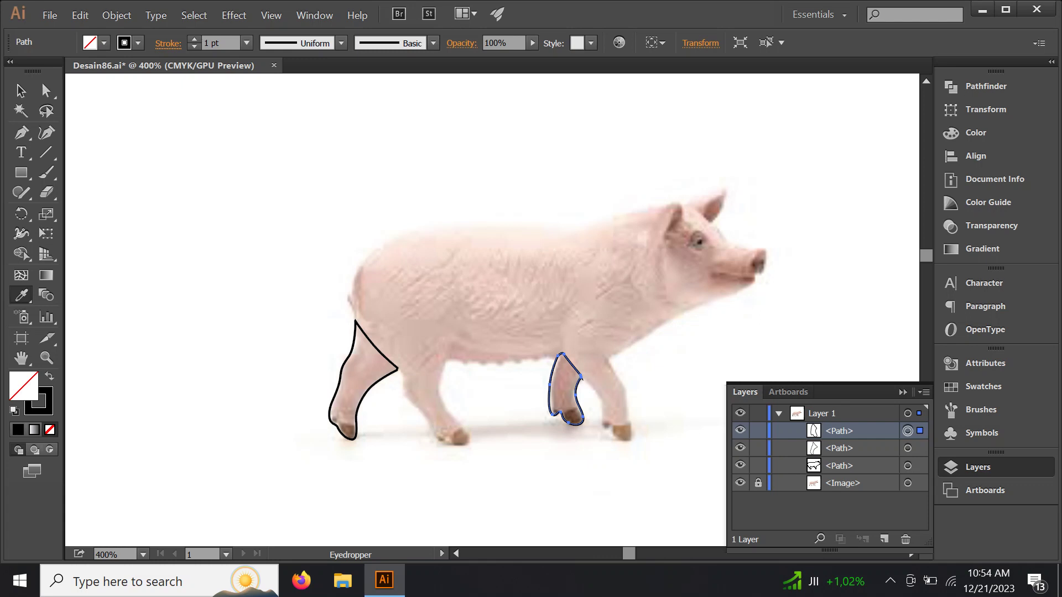
pyautogui.click(564, 387)
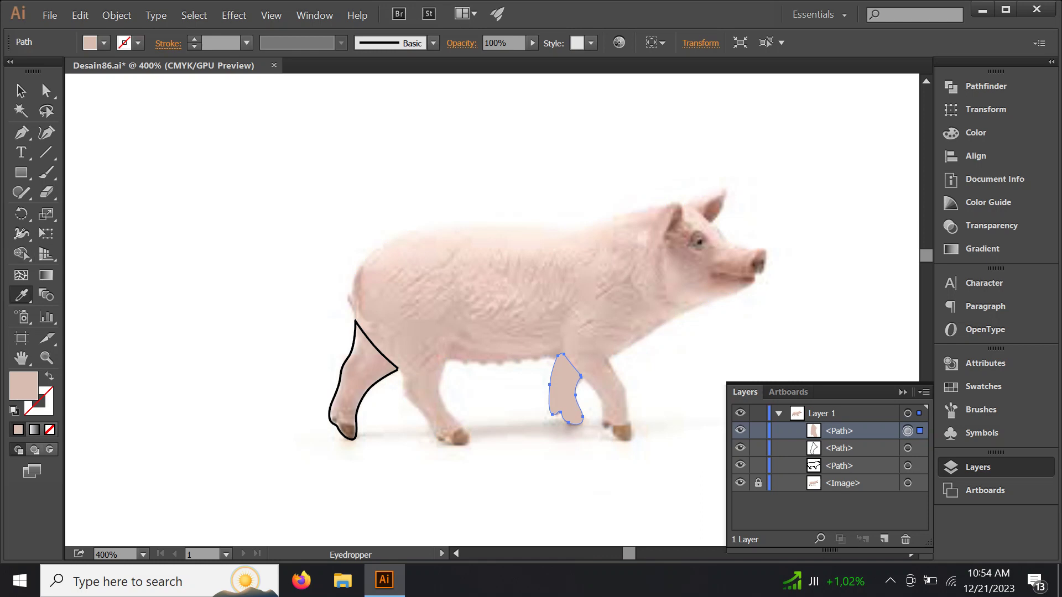
pyautogui.keyDown('ctrl'); pyautogui.click(355, 387); pyautogui.keyUp('ctrl')
pyautogui.click(564, 387)
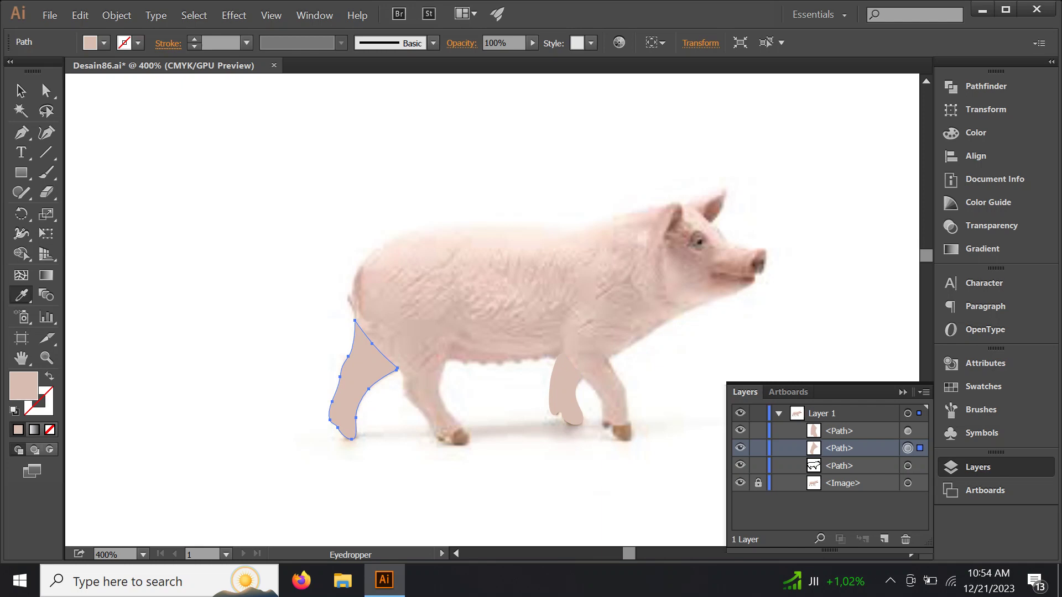
pyautogui.hotkey('shift', 'x')
# Draw a hoof inside the left rear leg using Draw Inside and fill it with the photo's dark brown.
pyautogui.click(21, 133)
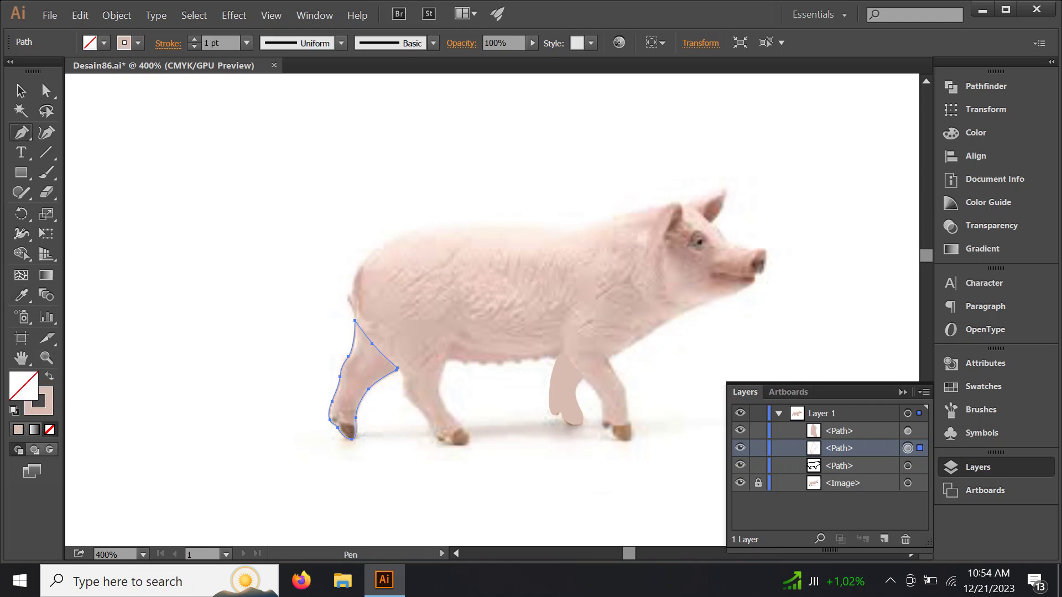
pyautogui.click(34, 449)
pyautogui.scroll(2, 365, 396)
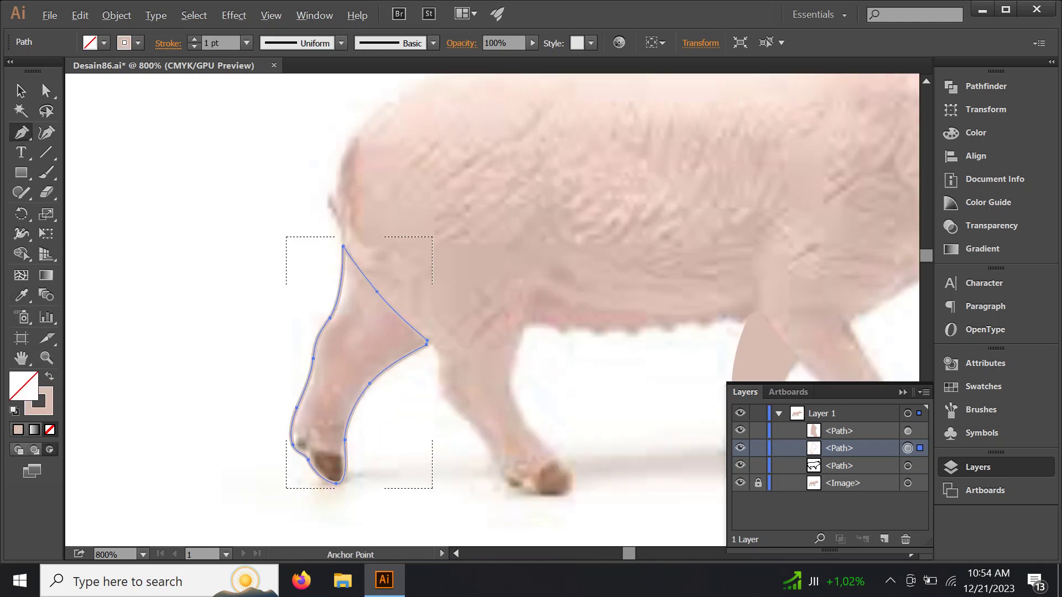
pyautogui.scroll(1, 365, 395)
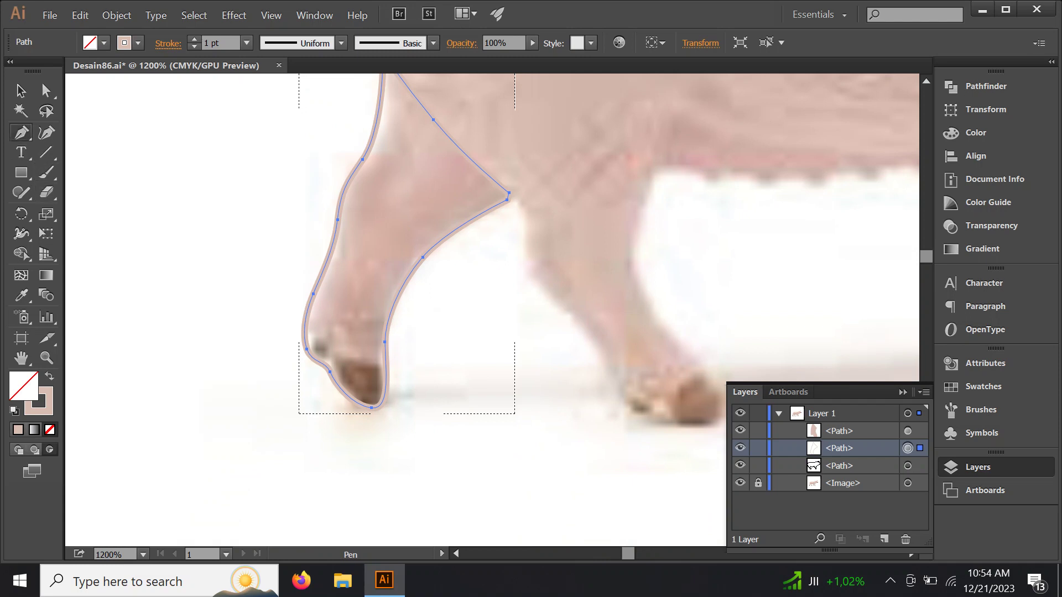
pyautogui.moveTo(409, 374); pyautogui.dragTo(288, 315)
pyautogui.moveTo(299, 365)
pyautogui.mouseDown()
pyautogui.moveTo(320, 398)
pyautogui.moveTo(385, 431)
pyautogui.mouseUp()
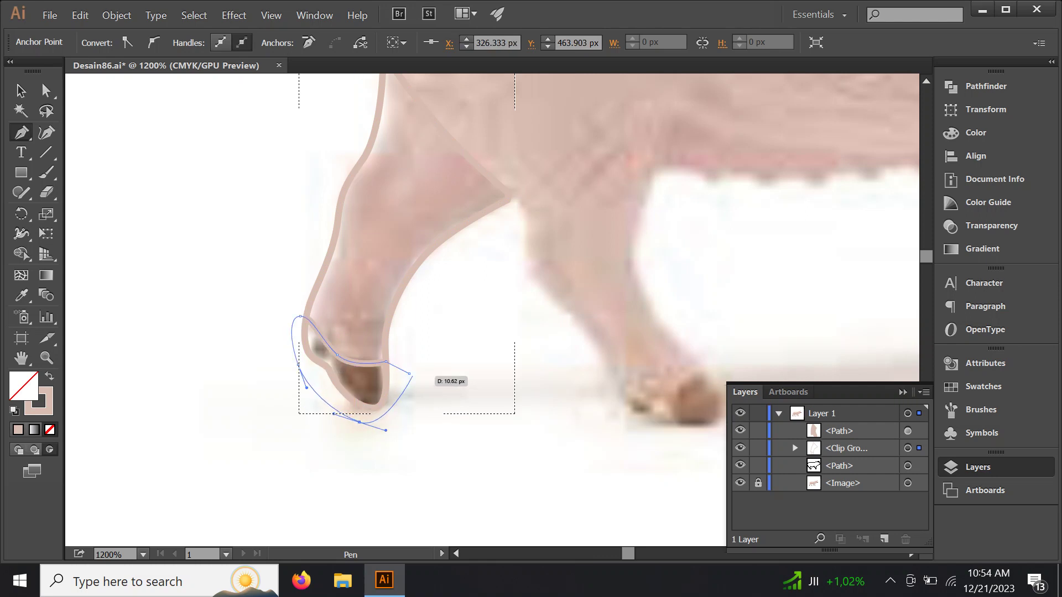
pyautogui.moveTo(409, 374); pyautogui.dragTo(412, 422)
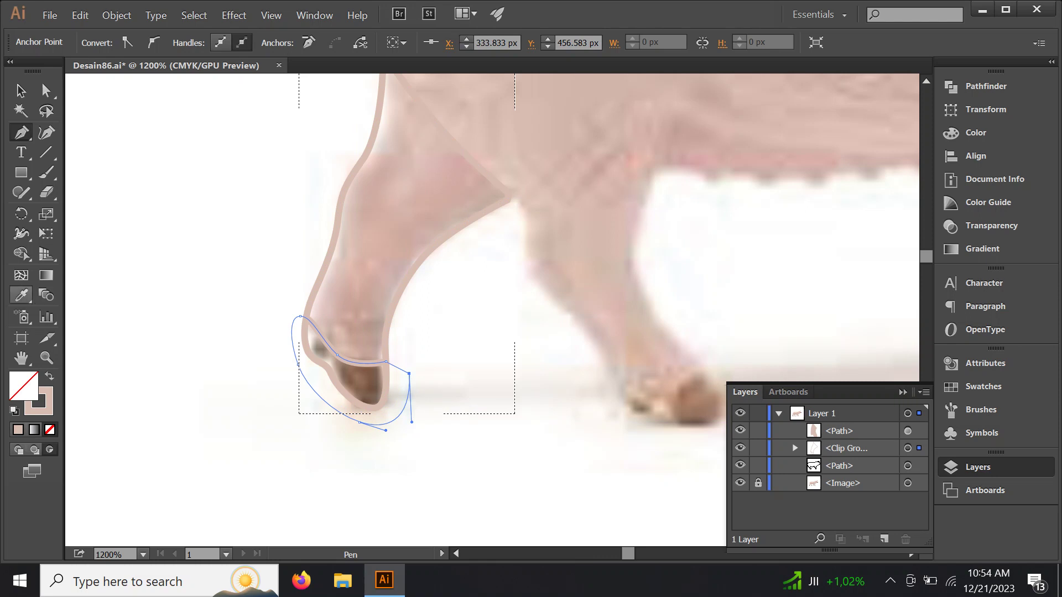
pyautogui.press('i')
pyautogui.click(363, 387)
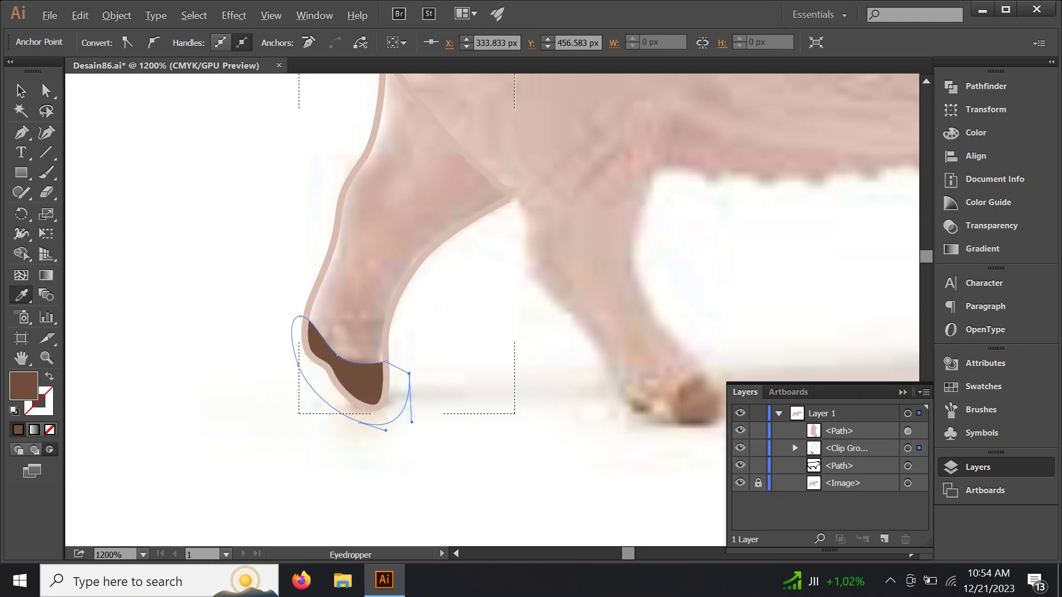
pyautogui.hotkey('ctrl', '-')
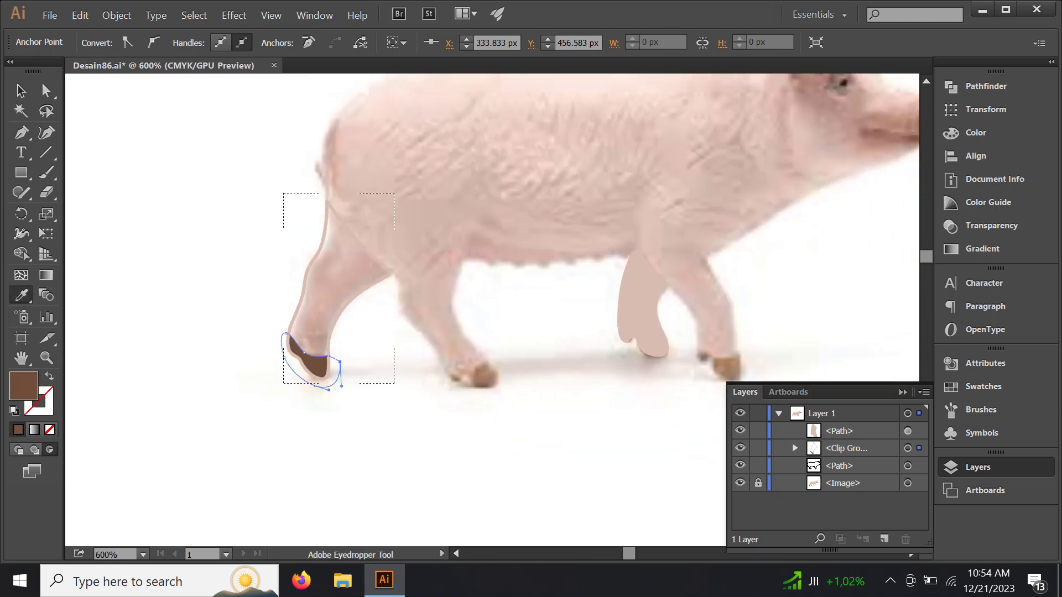
# Fill the left leg's clipping path with pink and swap the middle leg's pink fill to its stroke.
pyautogui.click(795, 448)
pyautogui.click(908, 466)
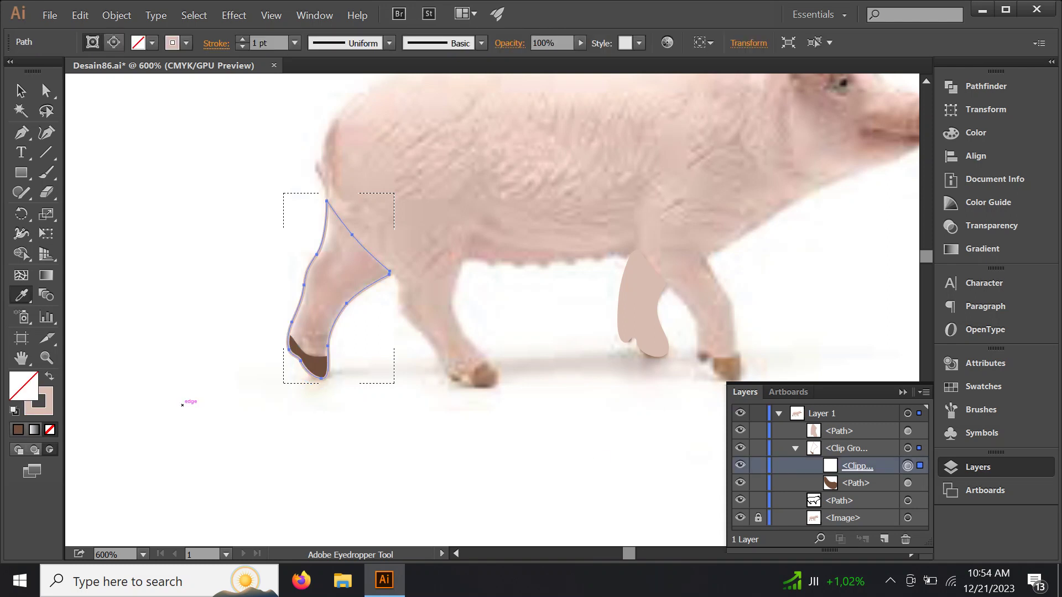
pyautogui.click(642, 304)
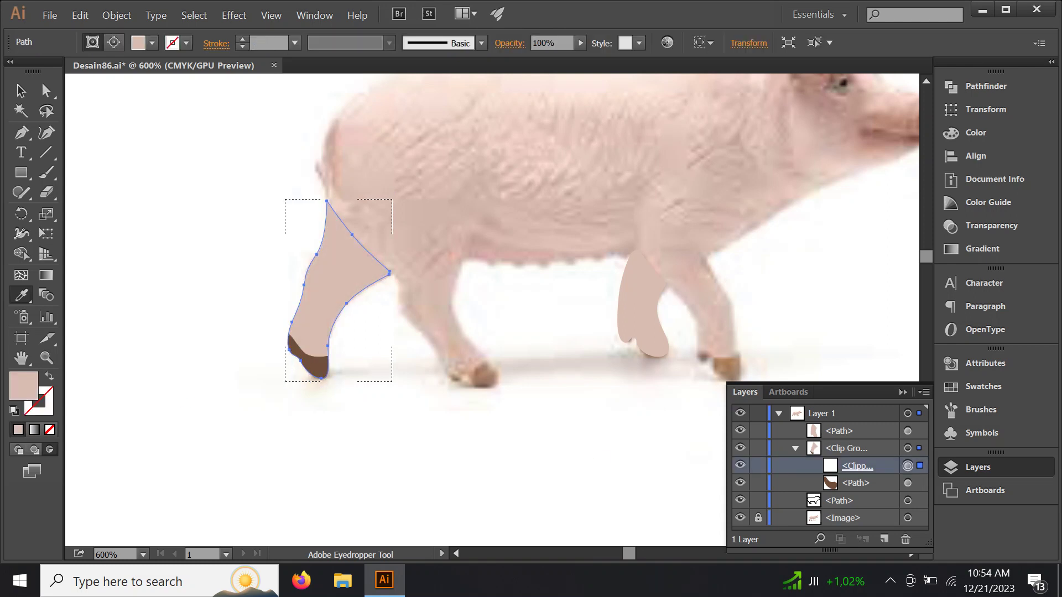
pyautogui.click(795, 448)
pyautogui.click(908, 431)
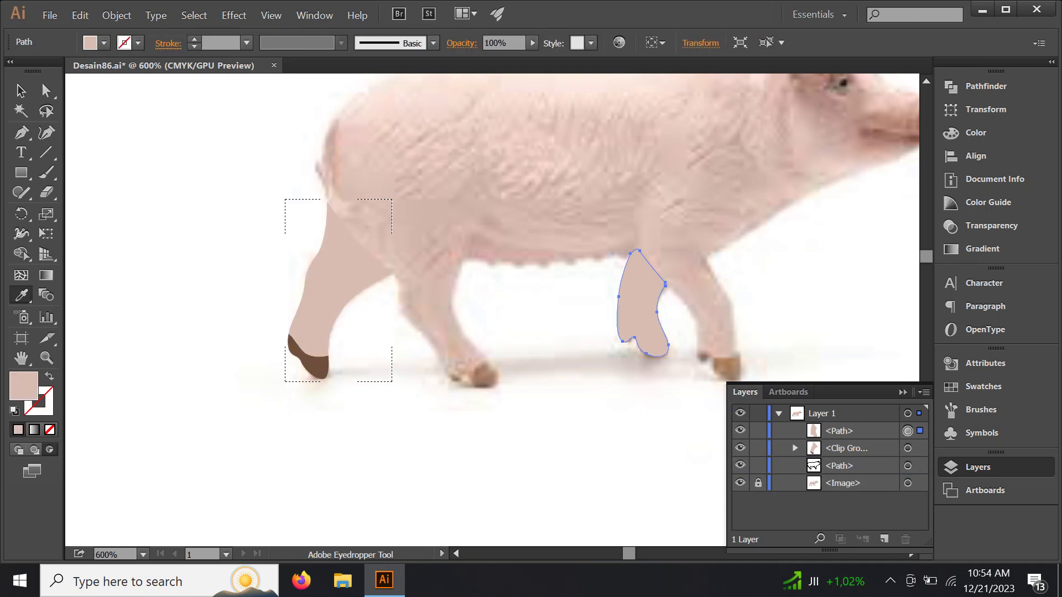
pyautogui.hotkey('shift', 'x')
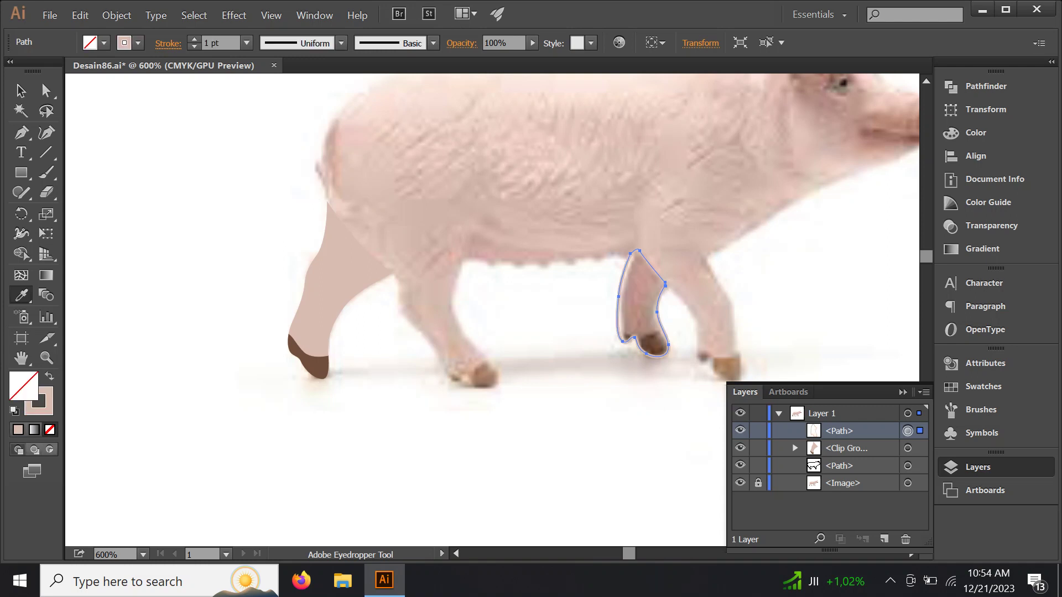
pyautogui.moveTo(639, 341); pyautogui.dragTo(415, 340)
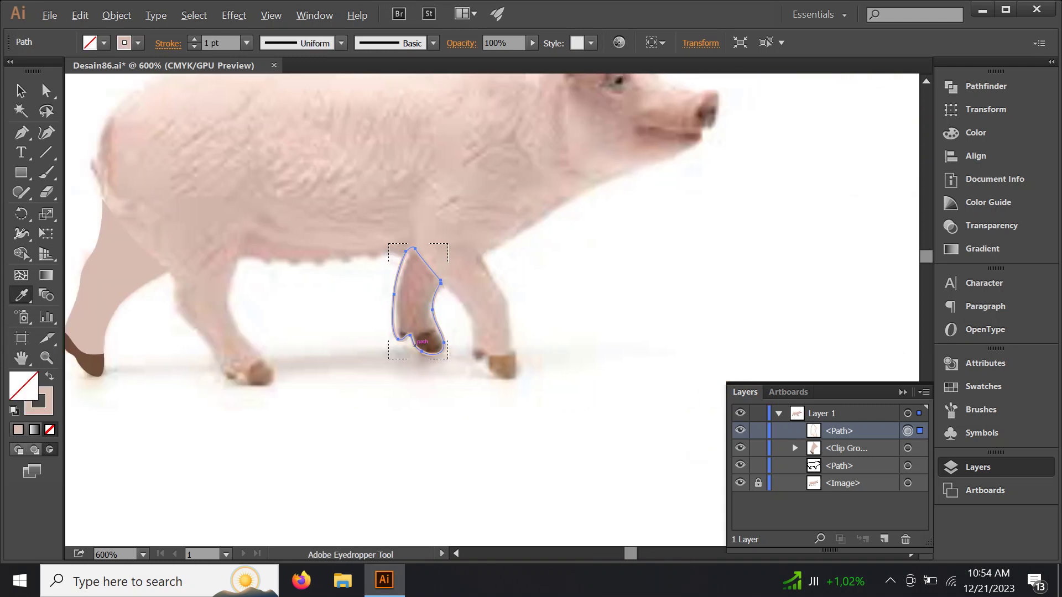
pyautogui.scroll(2, 415, 340)
# Draw a hoof inside the middle leg and fill it with brown sampled from the photo.
pyautogui.press('p')
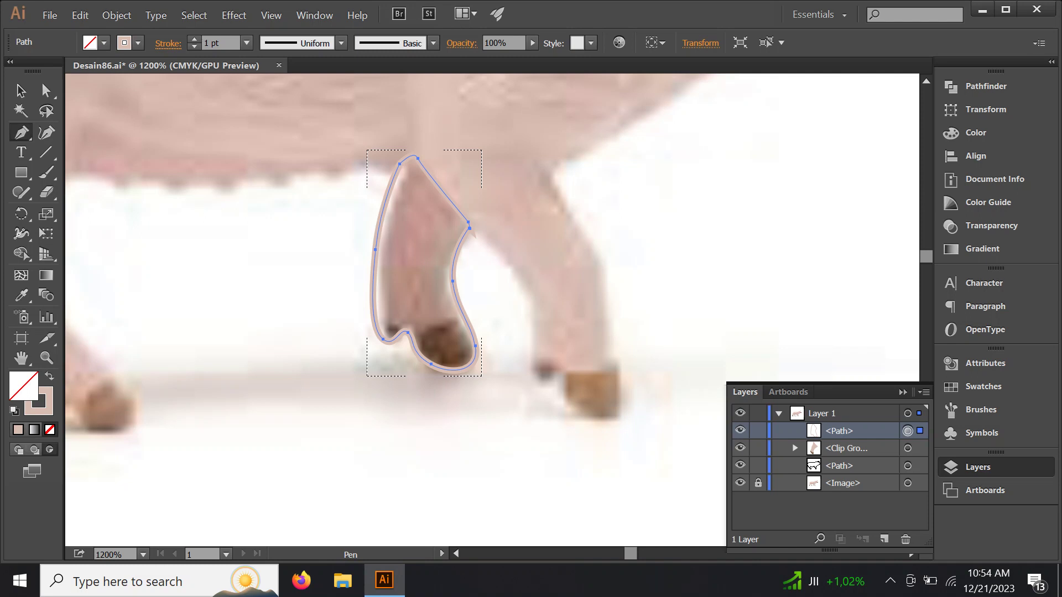
pyautogui.click(441, 315)
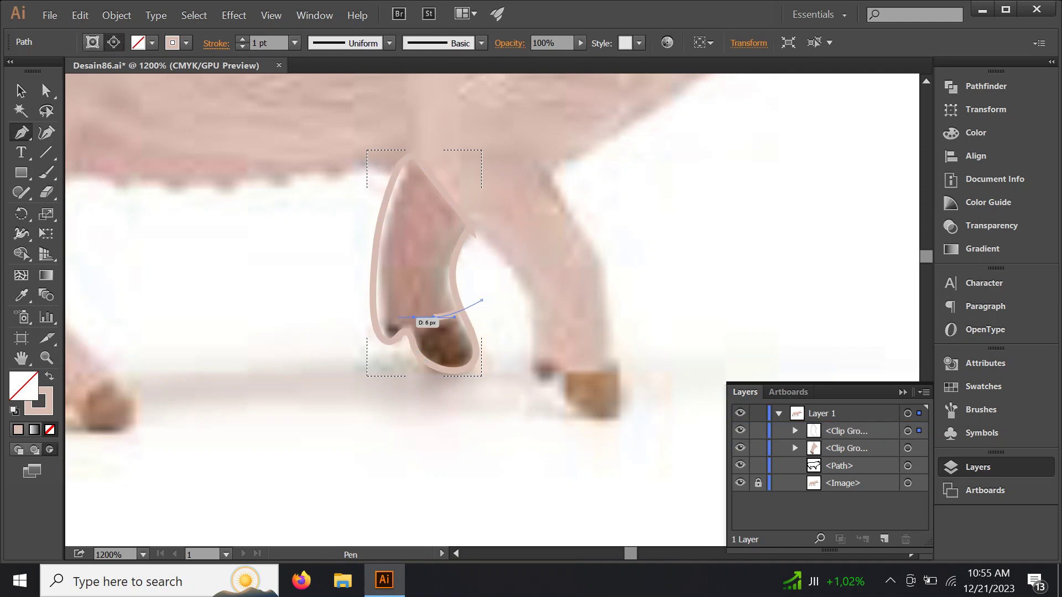
pyautogui.moveTo(482, 299); pyautogui.dragTo(354, 320)
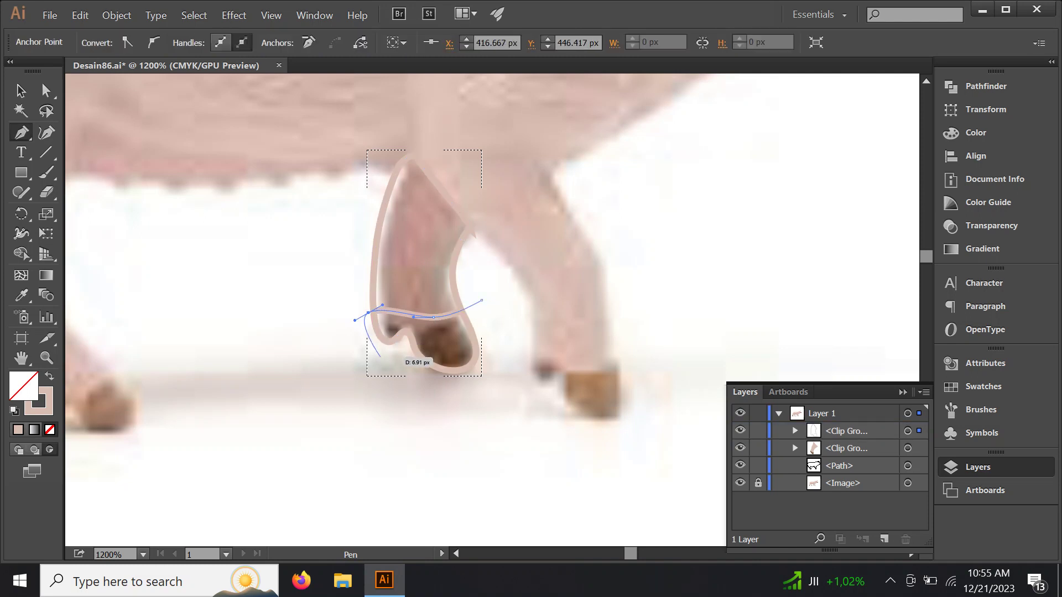
pyautogui.press('Escape')
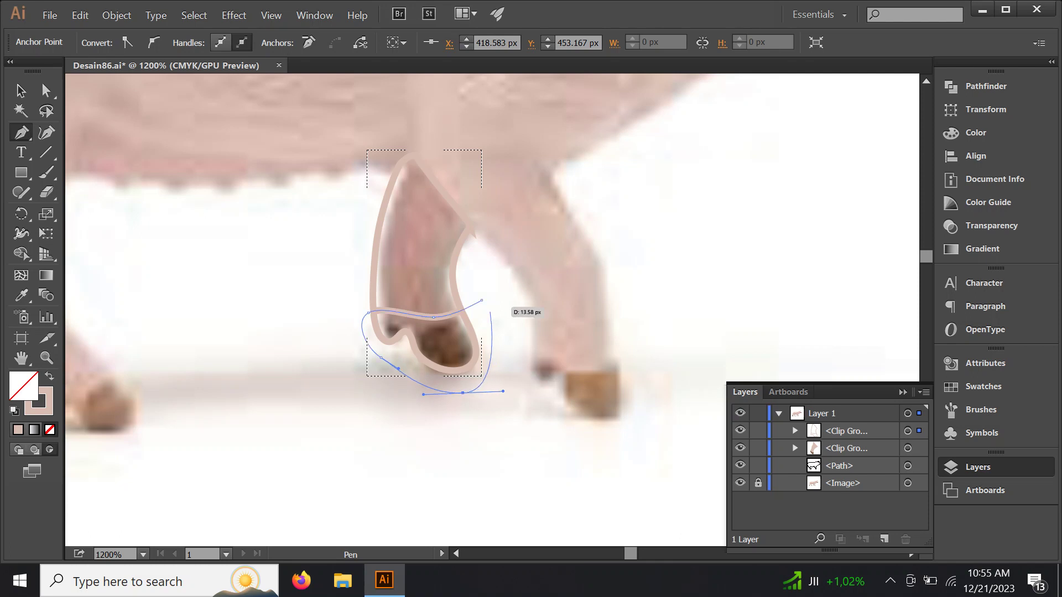
pyautogui.click(482, 300)
pyautogui.hotkey('ctrl', '-')
pyautogui.hotkey('ctrl', '-')
pyautogui.hotkey('ctrl', '-')
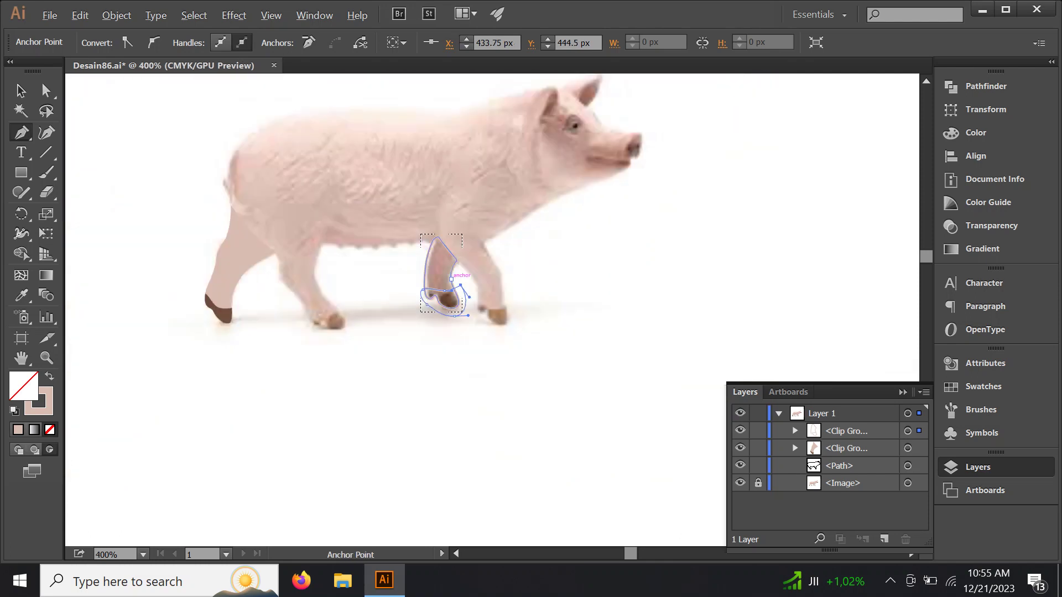
pyautogui.click(21, 295)
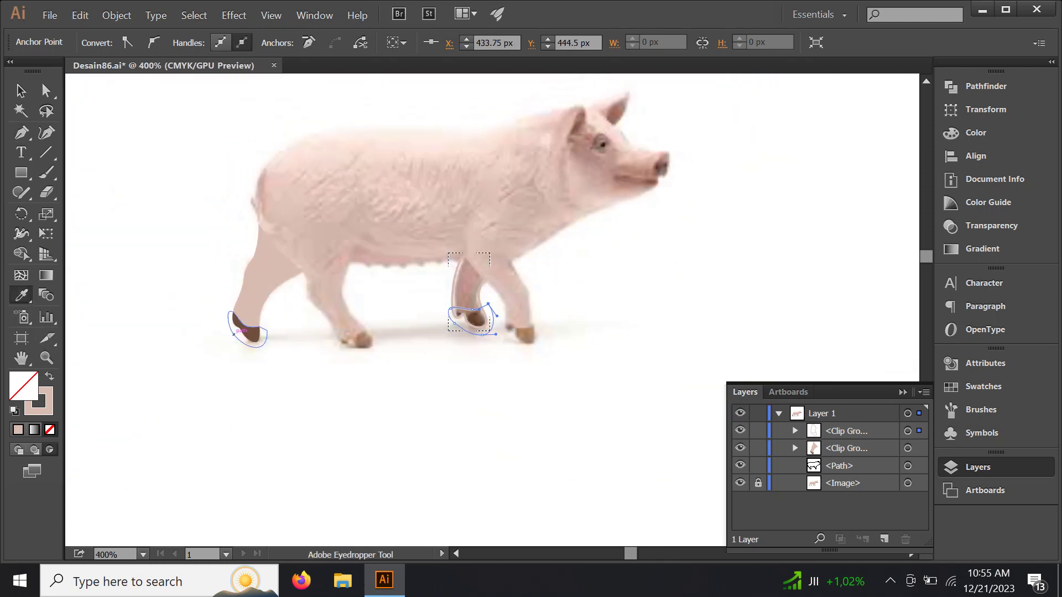
pyautogui.click(253, 337)
pyautogui.hotkey('ctrl', 'z')
pyautogui.click(246, 336)
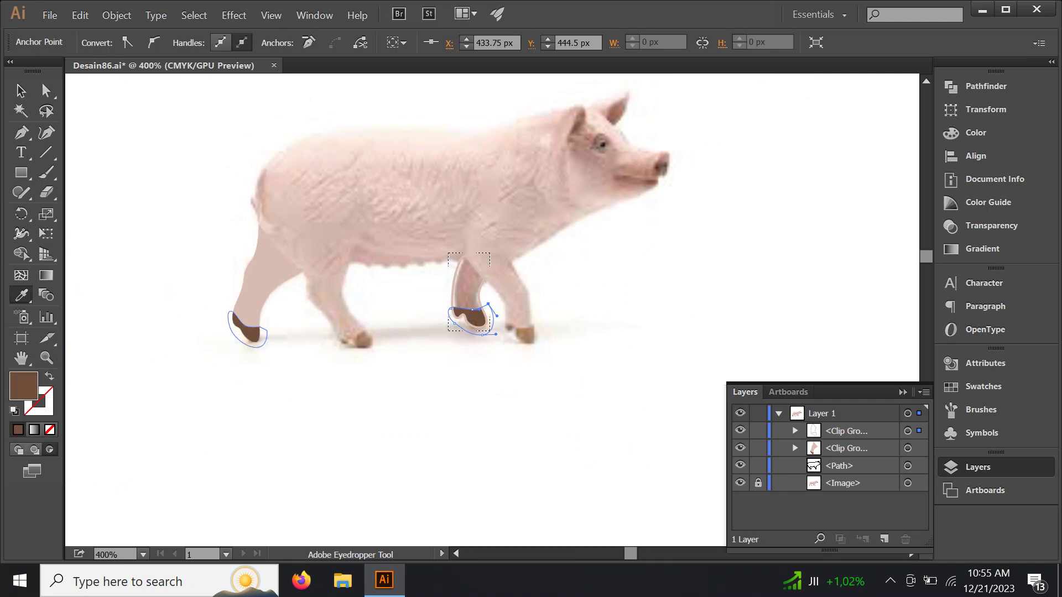
# Restore the middle leg's pink fill by swapping its outline colour into the fill.
pyautogui.click(795, 431)
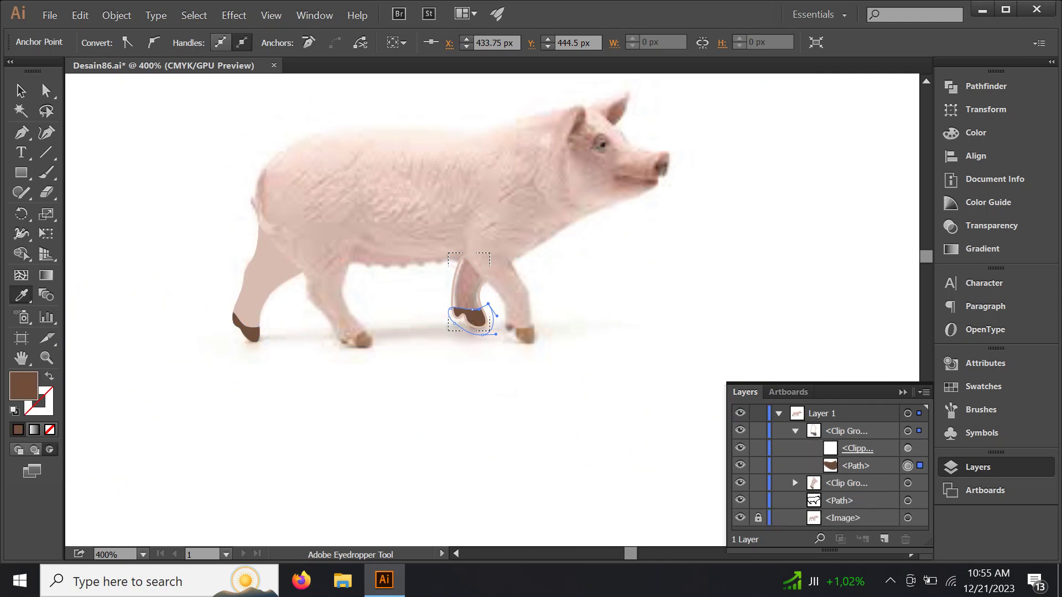
pyautogui.click(908, 448)
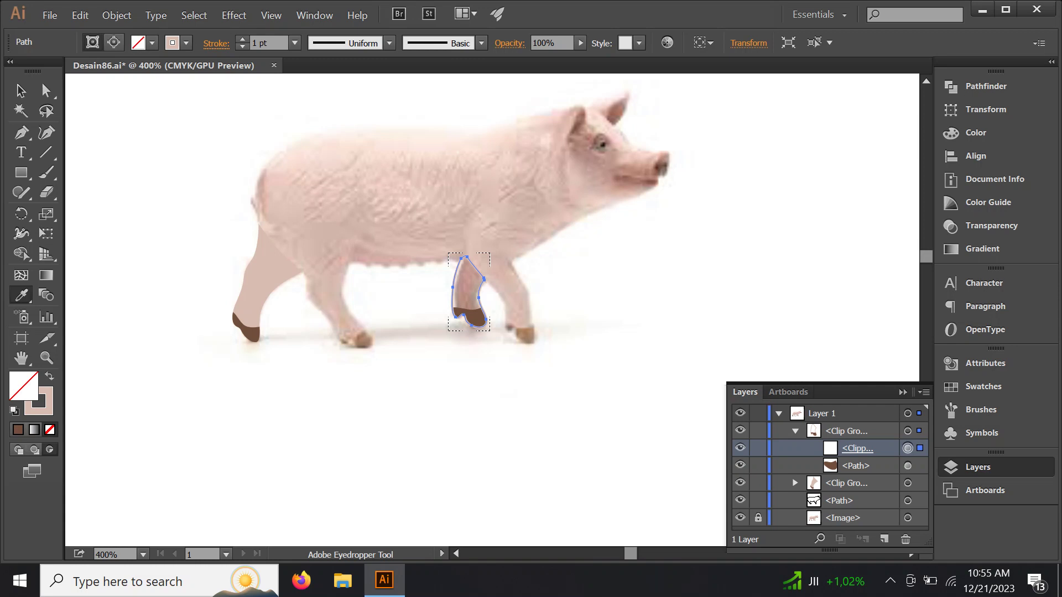
pyautogui.hotkey('shift', 'x')
pyautogui.click(795, 430)
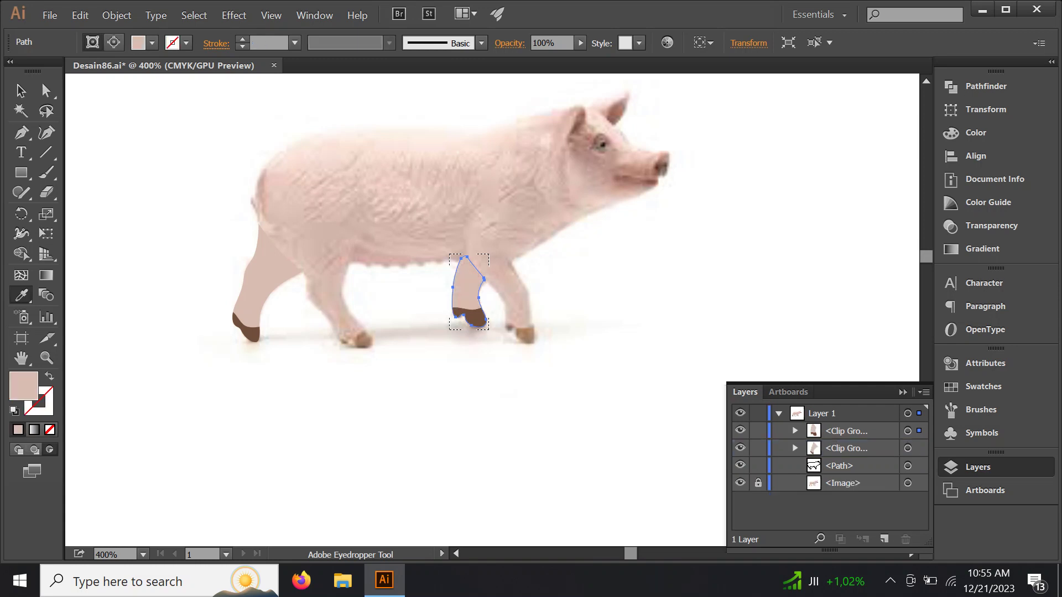
pyautogui.click(907, 466)
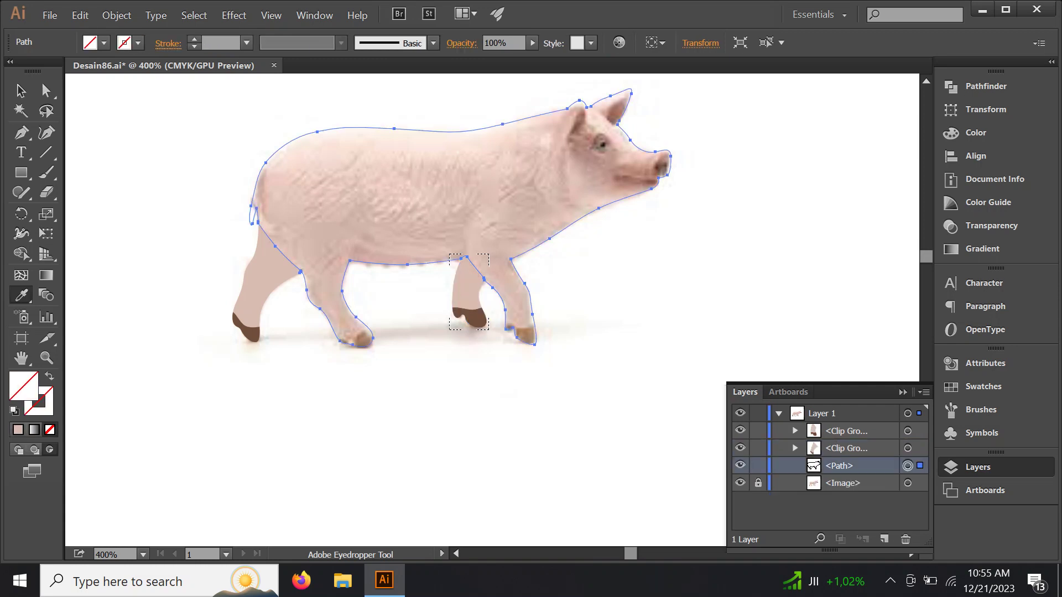
# Lighten the pig body to a paler Color Guide pink and leave it as an unfilled outline.
pyautogui.hotkey('shift', 'd')
pyautogui.click(387, 183)
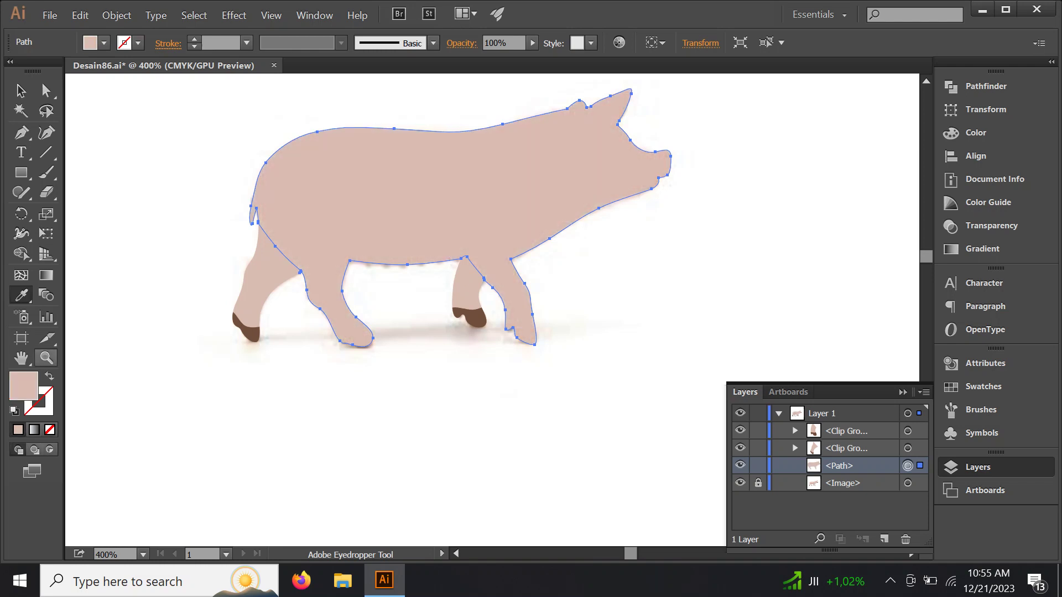
pyautogui.hotkey('shift', 'x')
pyautogui.hotkey('shift', 'x')
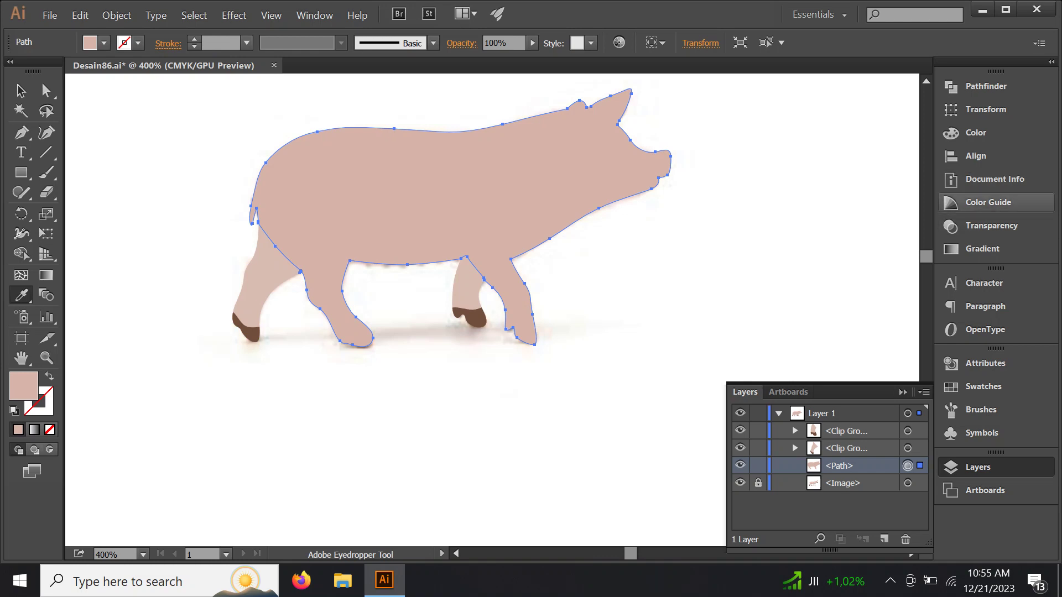
pyautogui.click(989, 202)
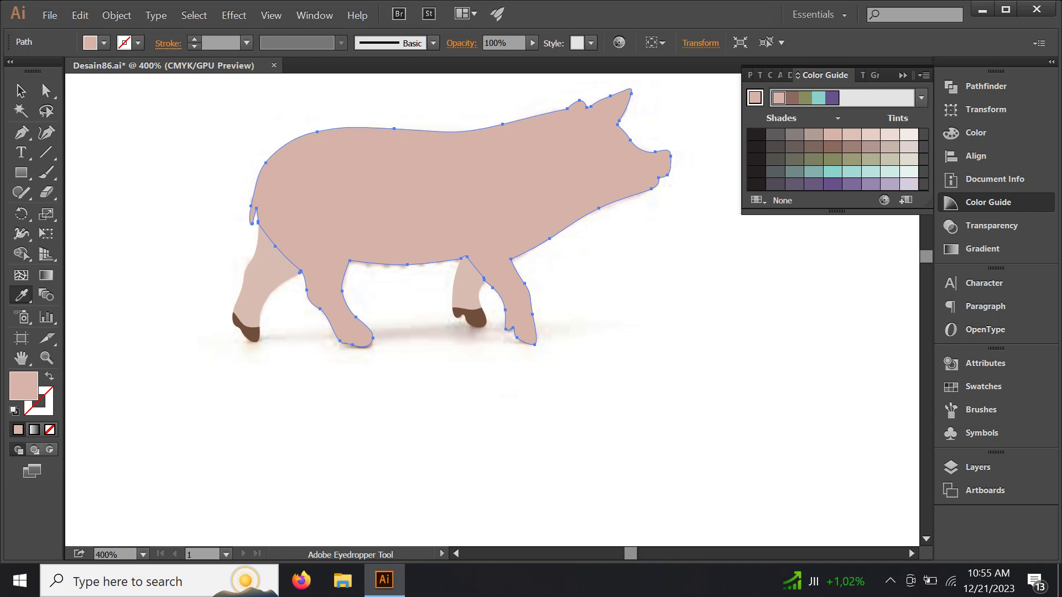
pyautogui.click(871, 135)
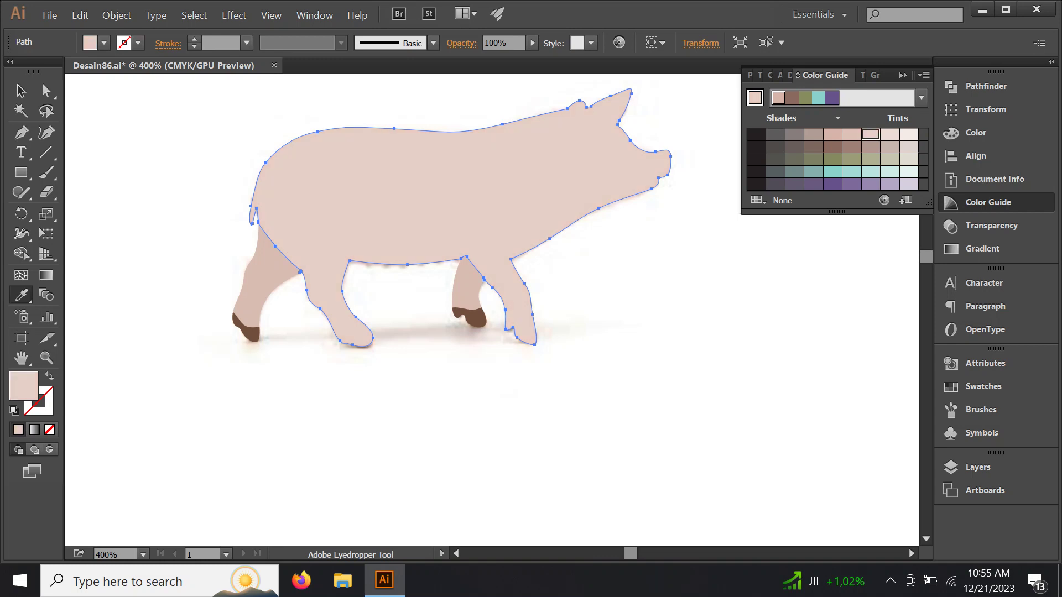
pyautogui.click(989, 202)
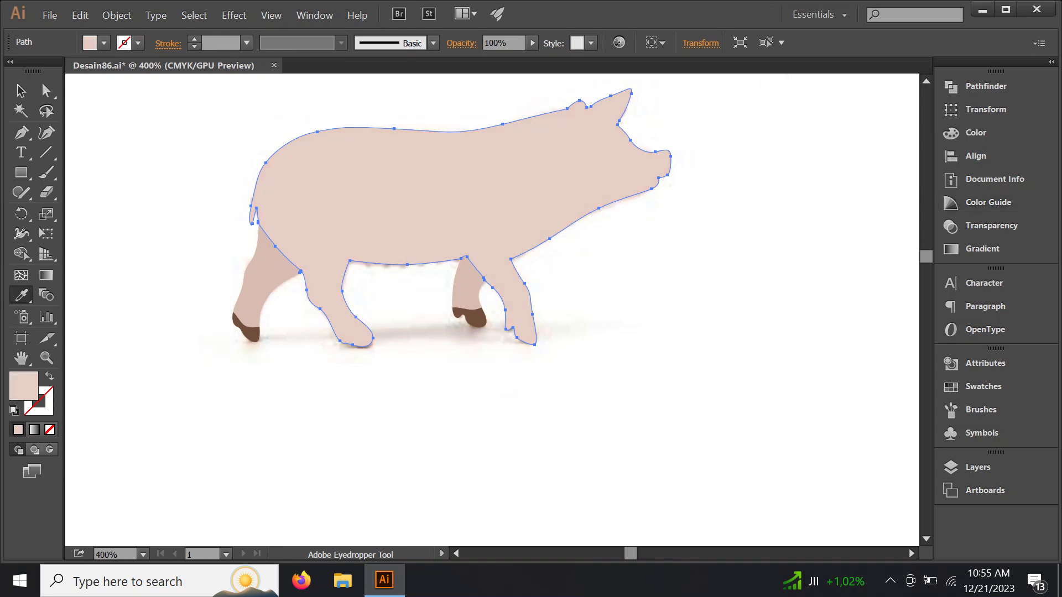
pyautogui.hotkey('shift', 'x')
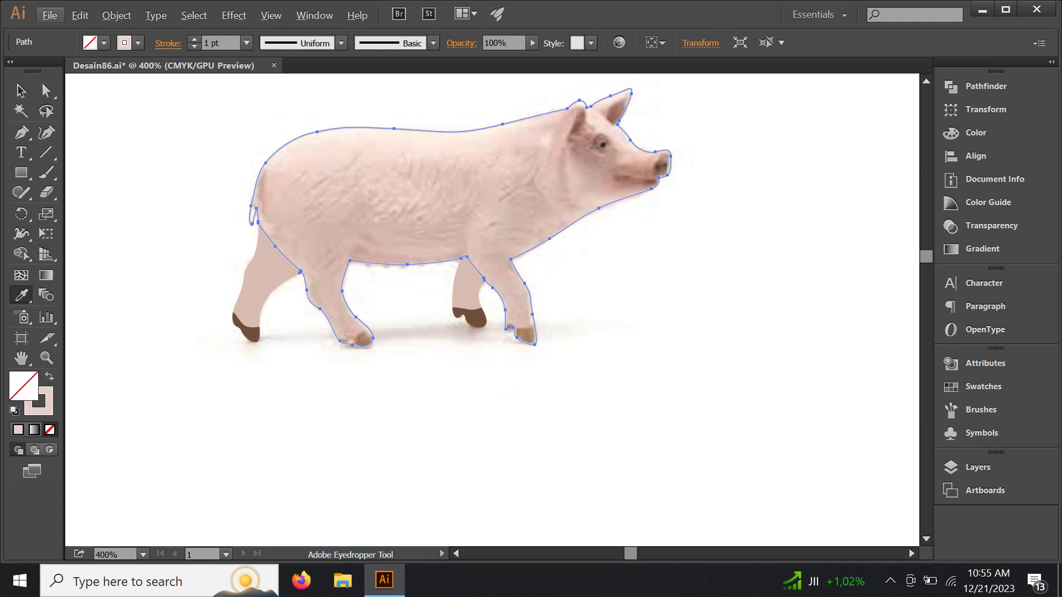
pyautogui.scroll(1, 585, 161)
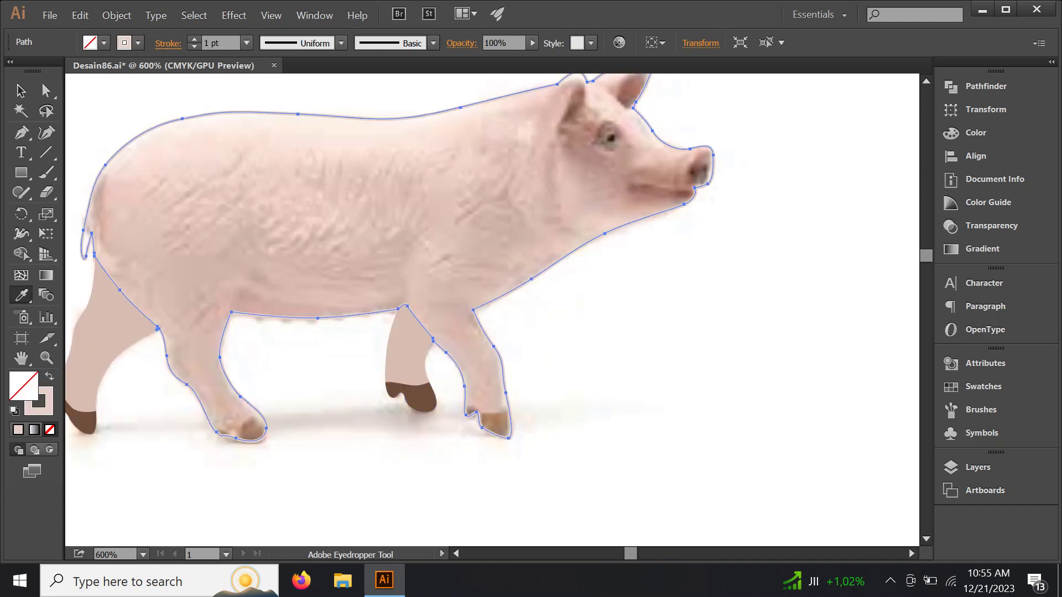
# Trace the right front hoof and fill it with the other hooves' brown.
pyautogui.scroll(1, 463, 272)
pyautogui.moveTo(463, 272); pyautogui.dragTo(566, 245)
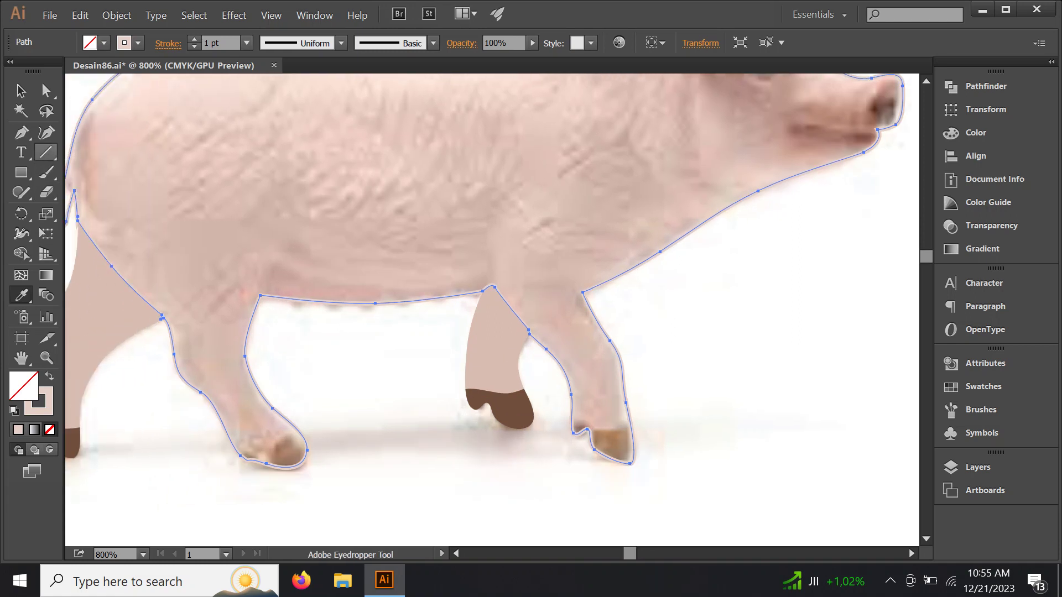
pyautogui.click(21, 132)
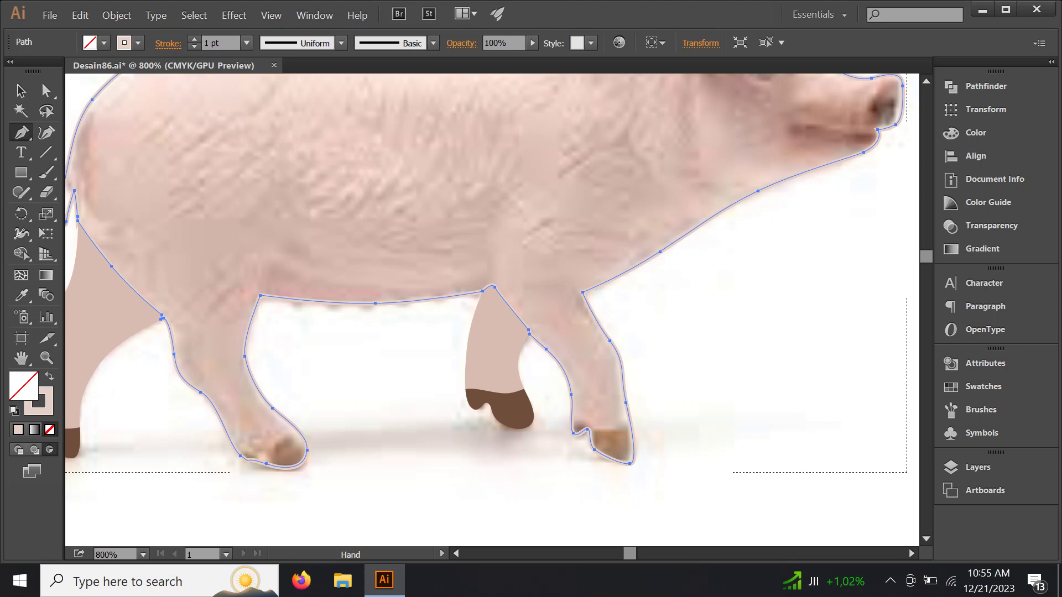
pyautogui.moveTo(162, 317); pyautogui.dragTo(121, 241)
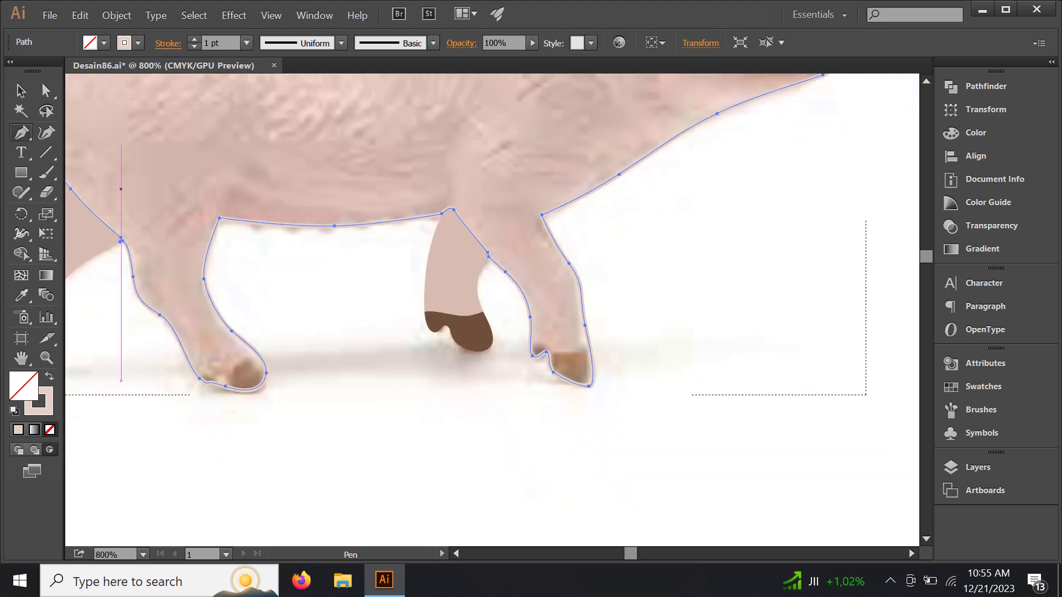
pyautogui.moveTo(560, 344); pyautogui.dragTo(608, 332)
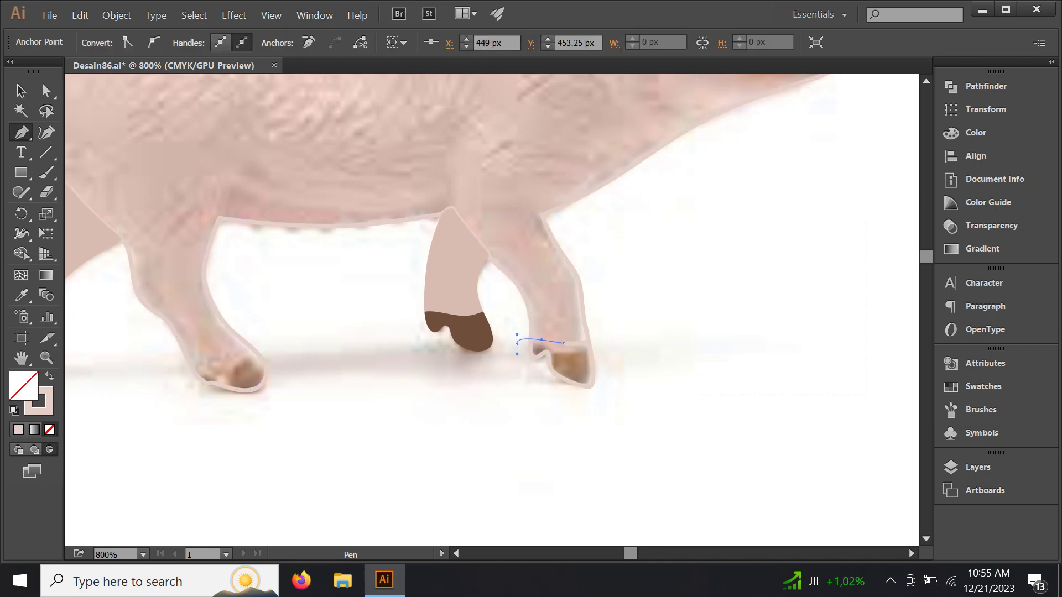
pyautogui.moveTo(541, 340); pyautogui.dragTo(539, 365)
pyautogui.moveTo(610, 402); pyautogui.dragTo(623, 410)
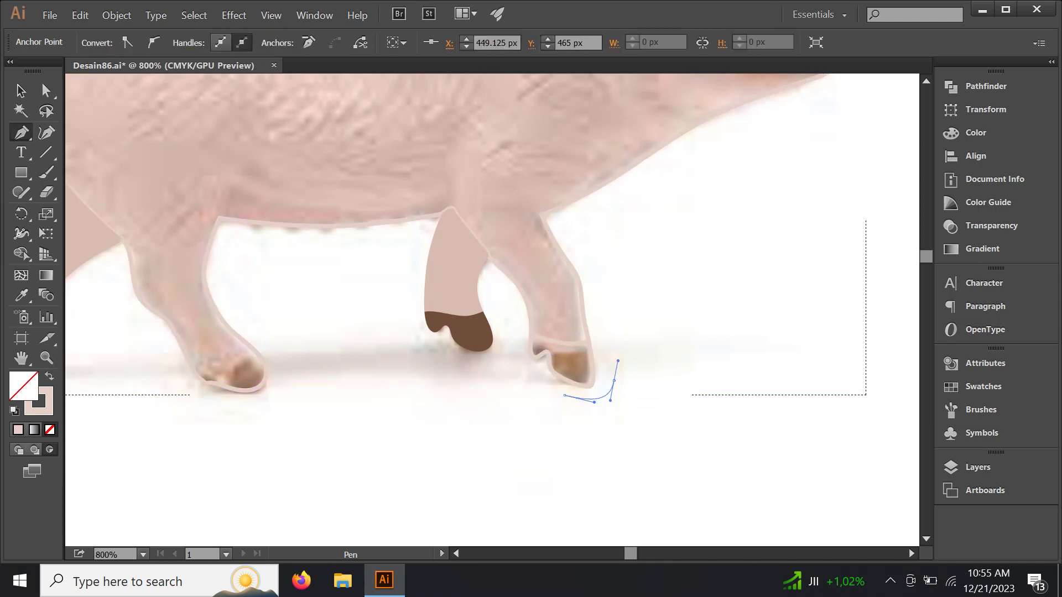
pyautogui.moveTo(608, 332); pyautogui.dragTo(611, 336)
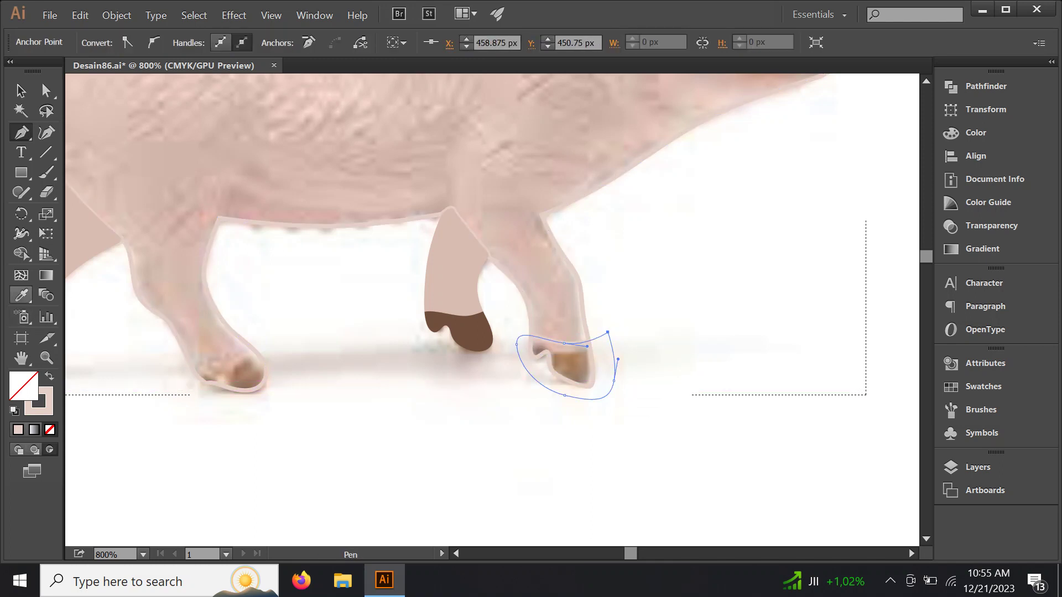
pyautogui.click(21, 294)
pyautogui.click(469, 334)
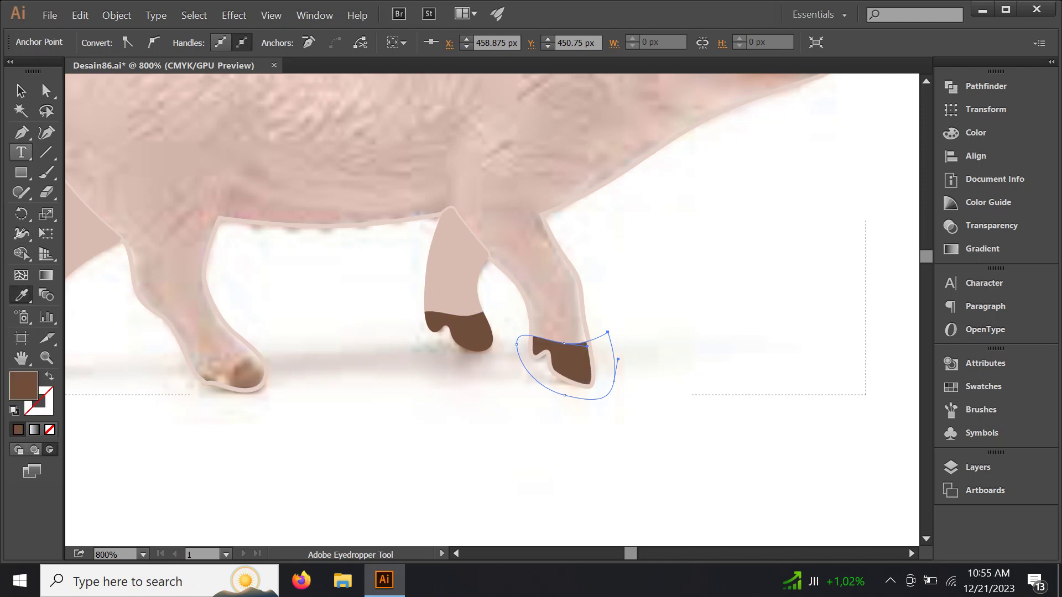
pyautogui.click(21, 133)
# Outline the left hind hoof and begin the neck crease above the front leg.
pyautogui.moveTo(249, 354)
pyautogui.mouseDown()
pyautogui.moveTo(349, 306)
pyautogui.moveTo(266, 353)
pyautogui.mouseUp()
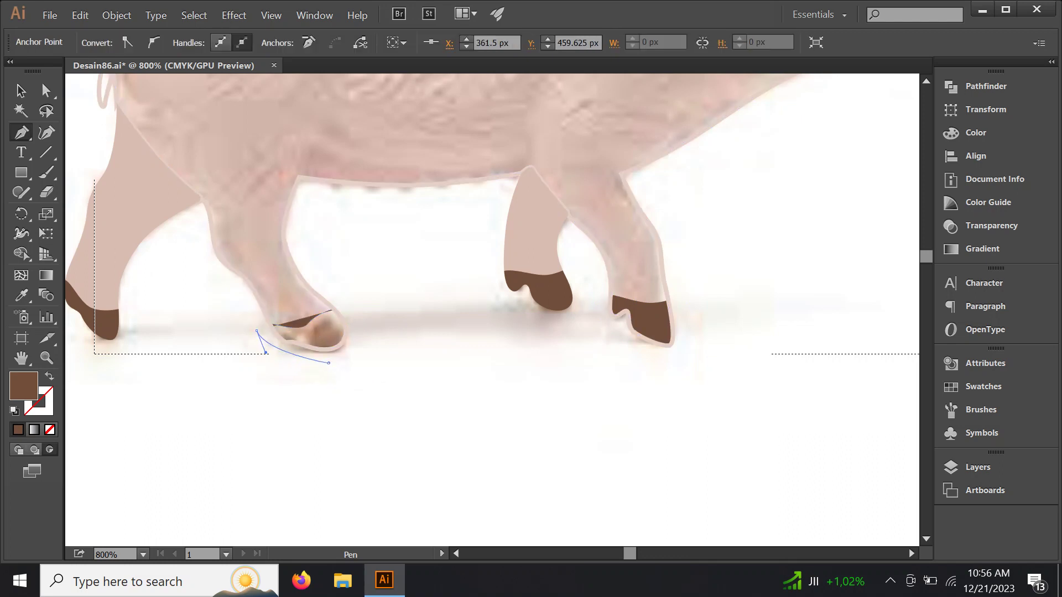
pyautogui.moveTo(328, 362); pyautogui.dragTo(364, 359)
pyautogui.moveTo(329, 313); pyautogui.dragTo(351, 305)
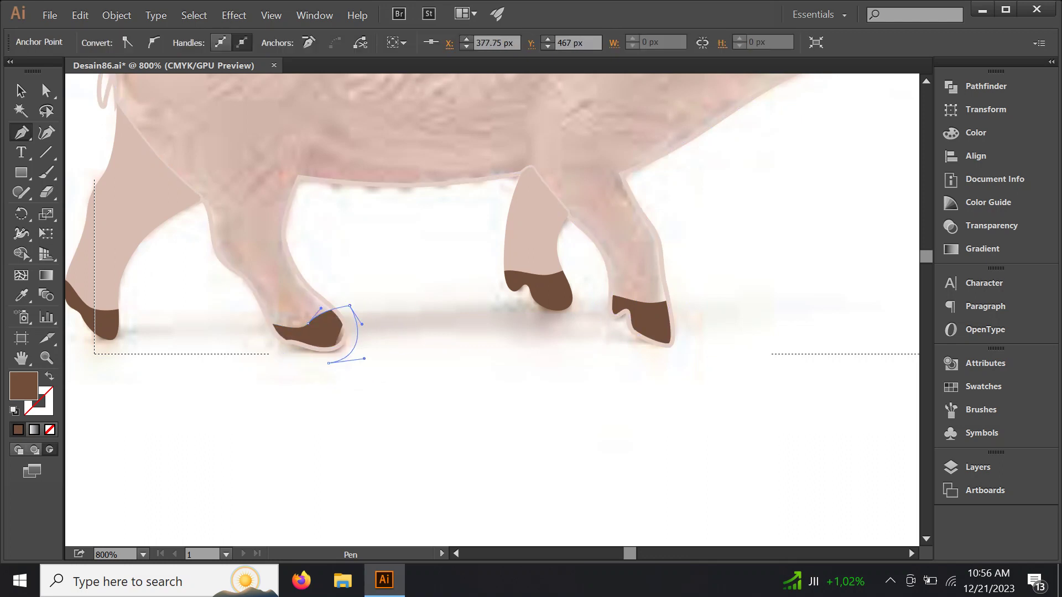
pyautogui.scroll(-1, 356, 218)
pyautogui.scroll(-1, 482, 277)
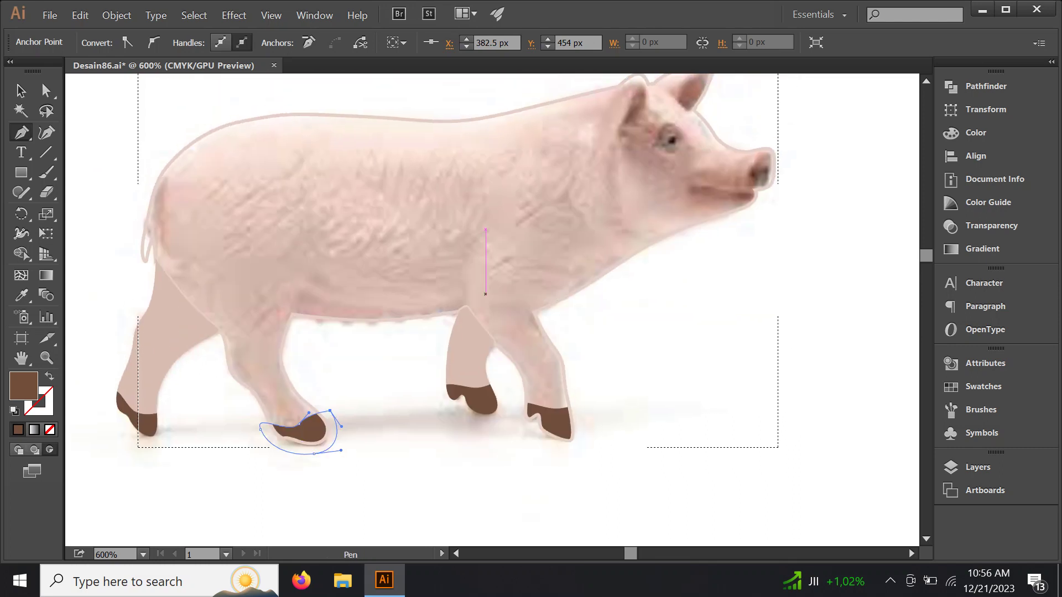
pyautogui.scroll(2, 473, 328)
pyautogui.moveTo(473, 329)
pyautogui.mouseDown()
pyautogui.moveTo(468, 237)
pyautogui.moveTo(454, 260)
pyautogui.mouseUp()
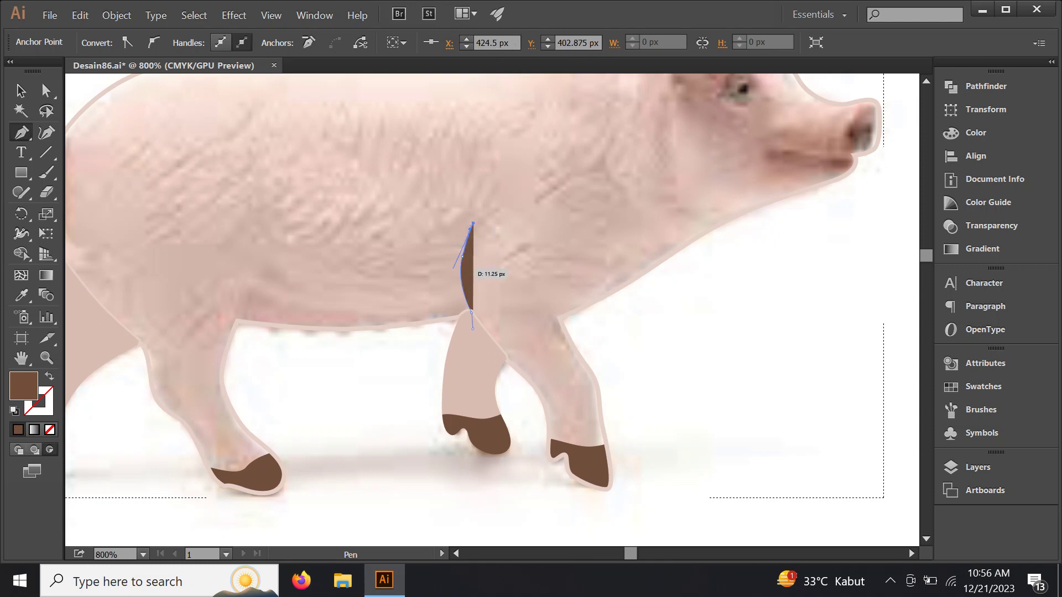
# Close the curved neck crease and fill it with a darker dusty pink.
pyautogui.click(473, 328)
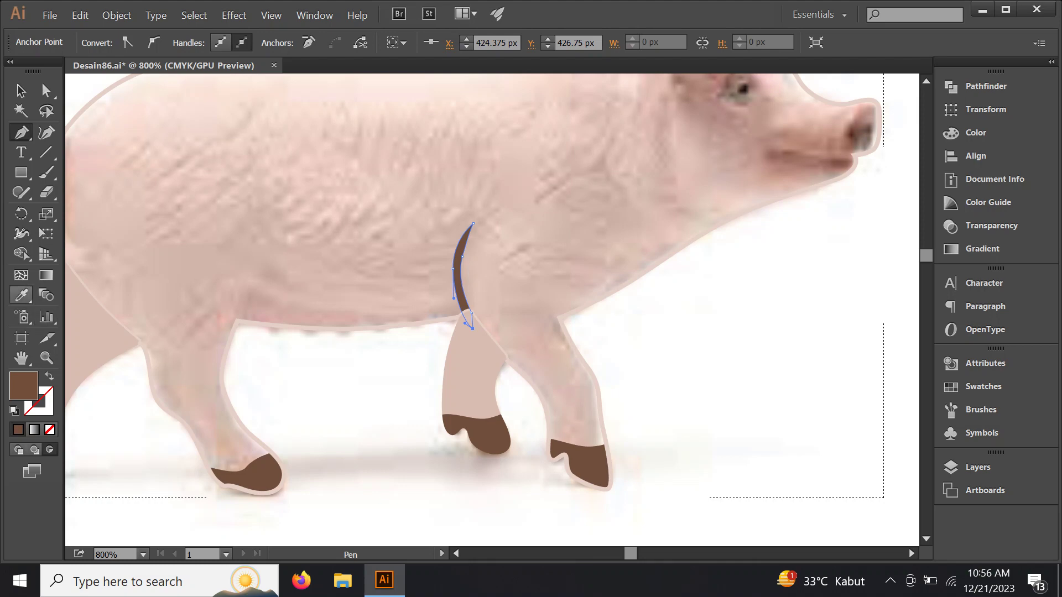
pyautogui.press('i')
pyautogui.click(470, 376)
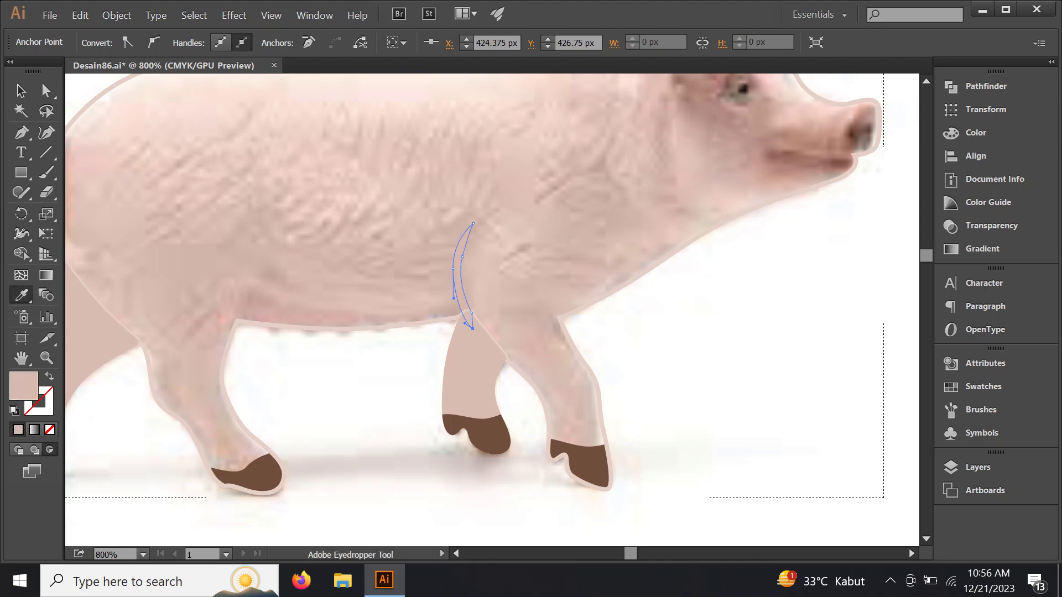
pyautogui.click(487, 276)
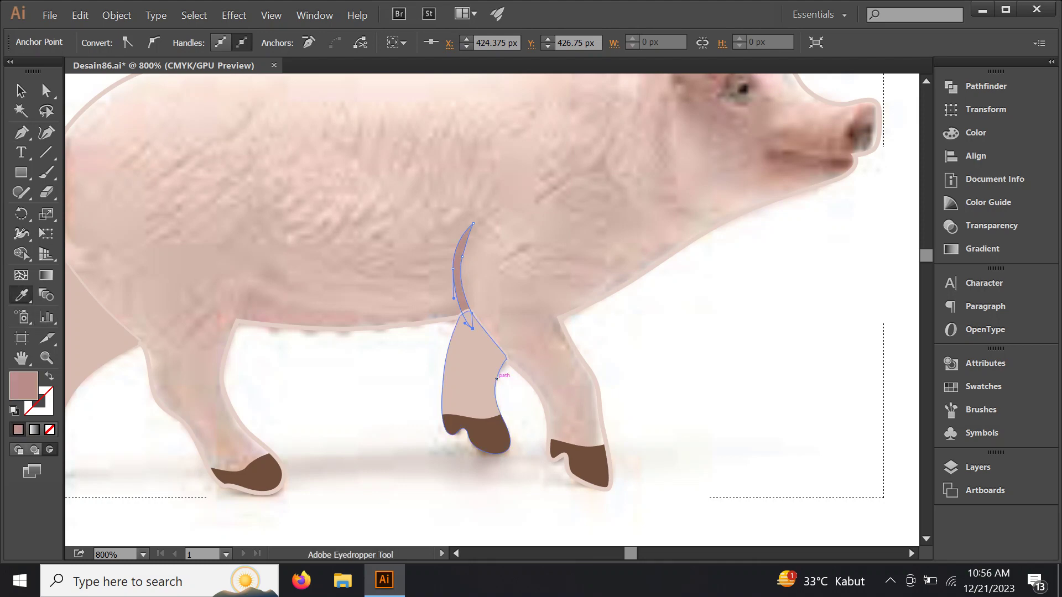
pyautogui.click(977, 468)
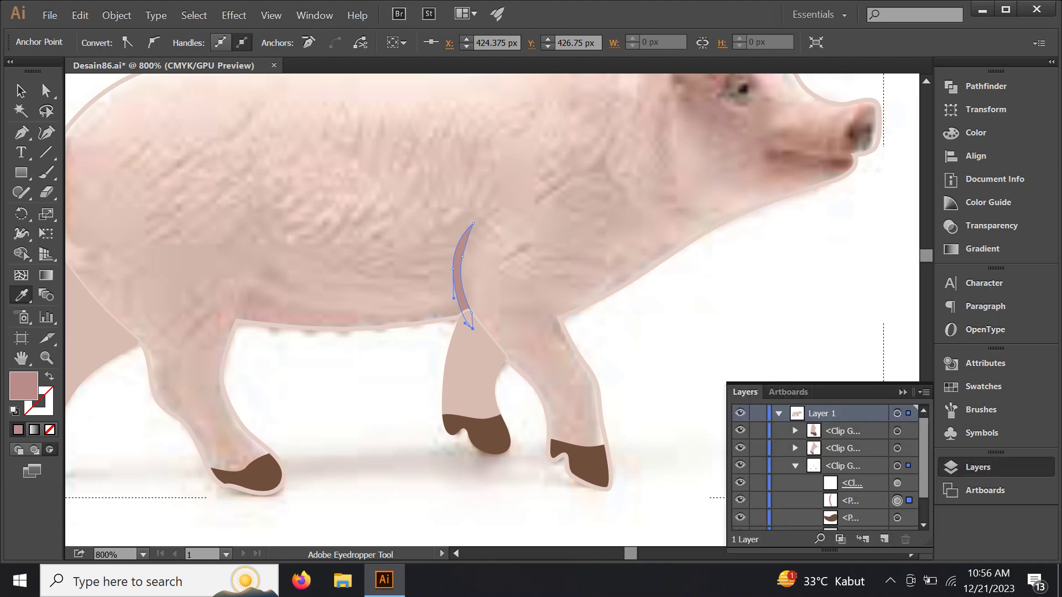
pyautogui.click(897, 483)
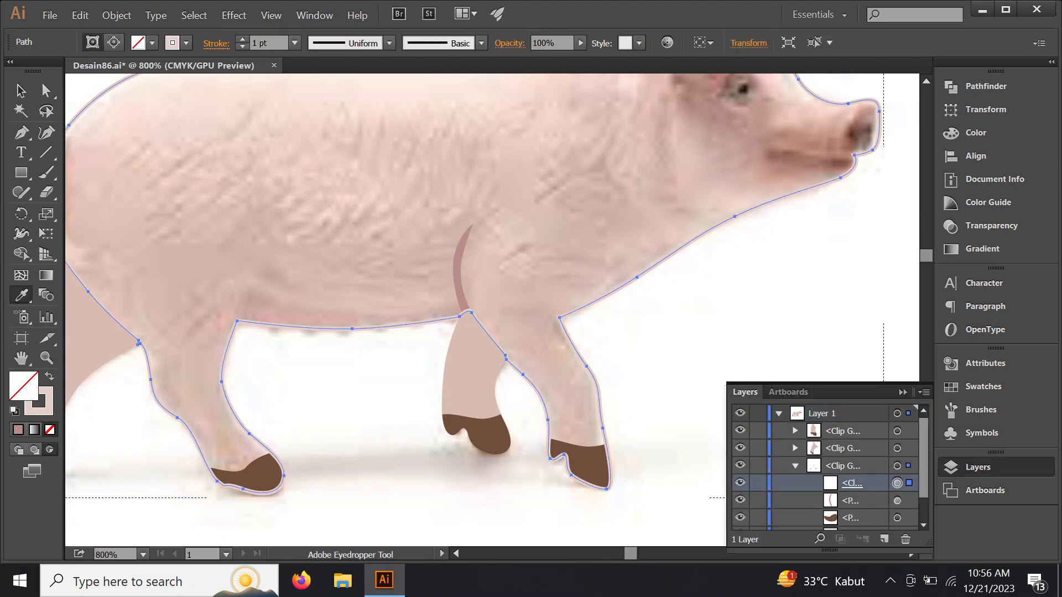
# Fill the body flat pink and recolour the neck crease to the body's light pink.
pyautogui.hotkey('shift', 'x')
pyautogui.hotkey('ctrl', '-')
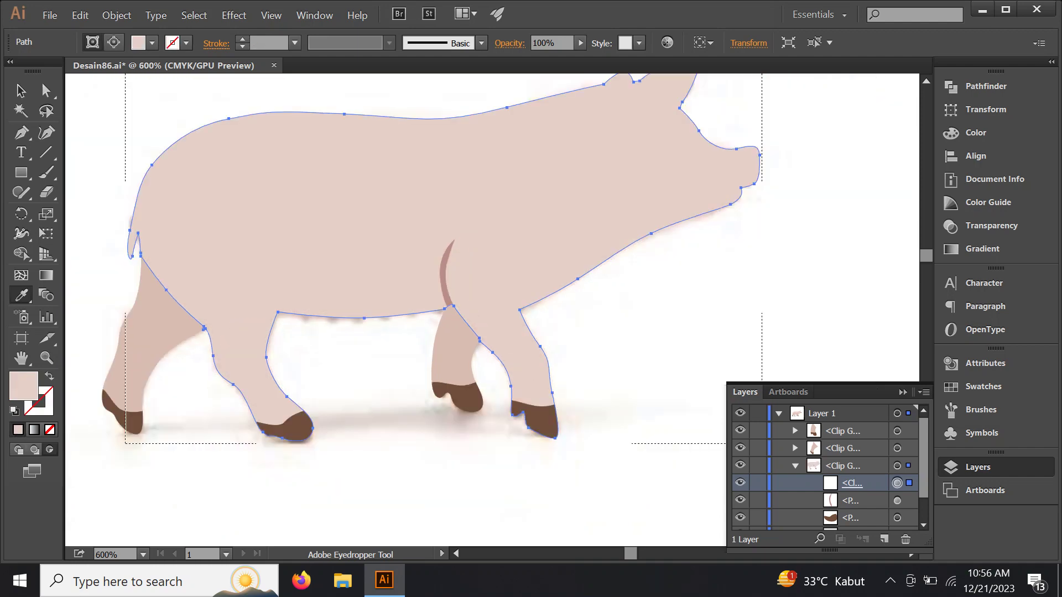
pyautogui.click(897, 500)
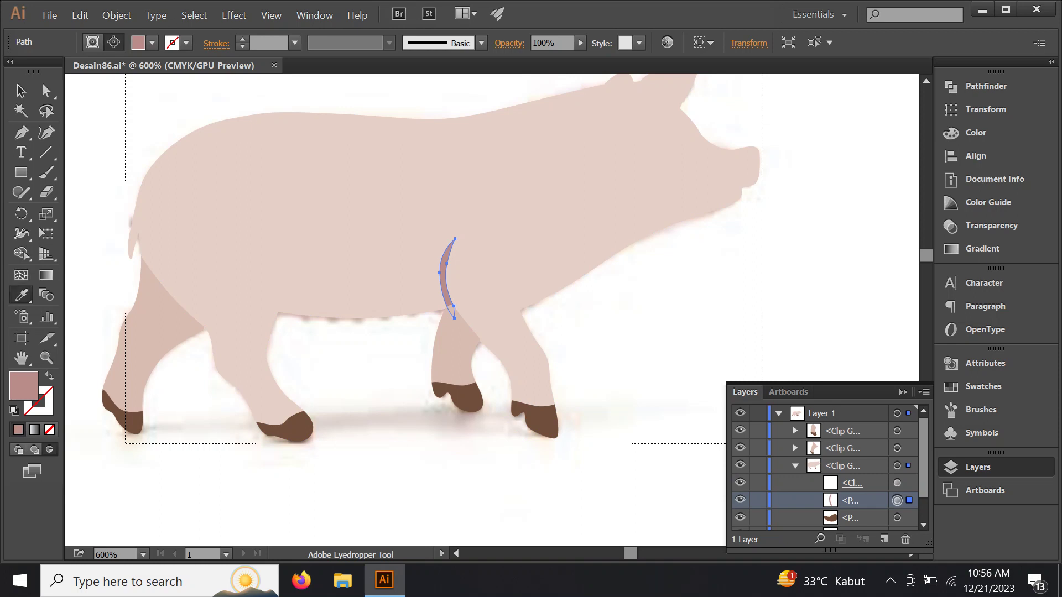
pyautogui.click(191, 338)
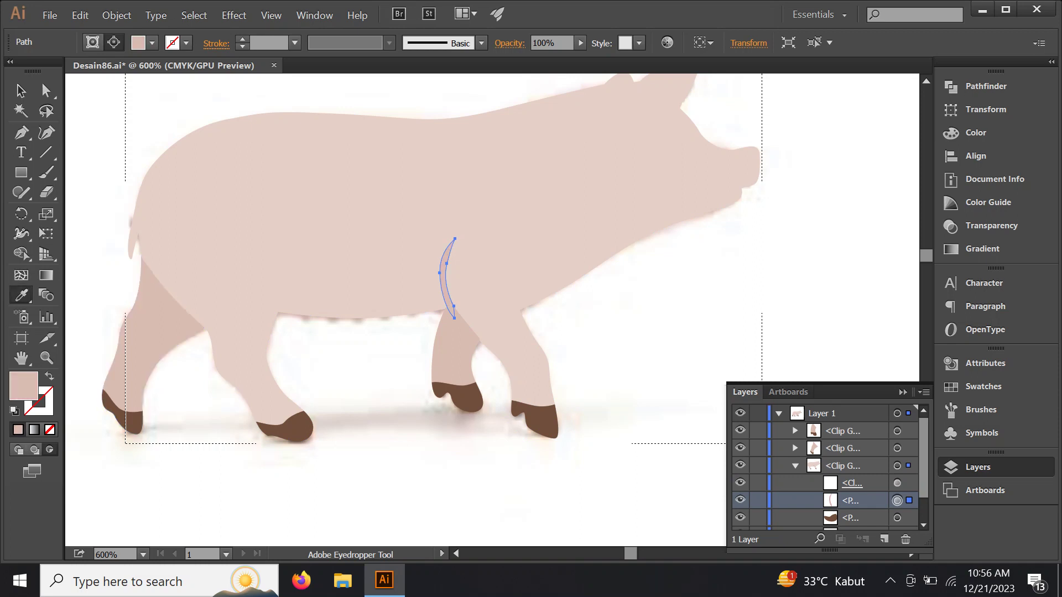
pyautogui.press('v')
pyautogui.hotkey('ctrl', 'shift', 'a')
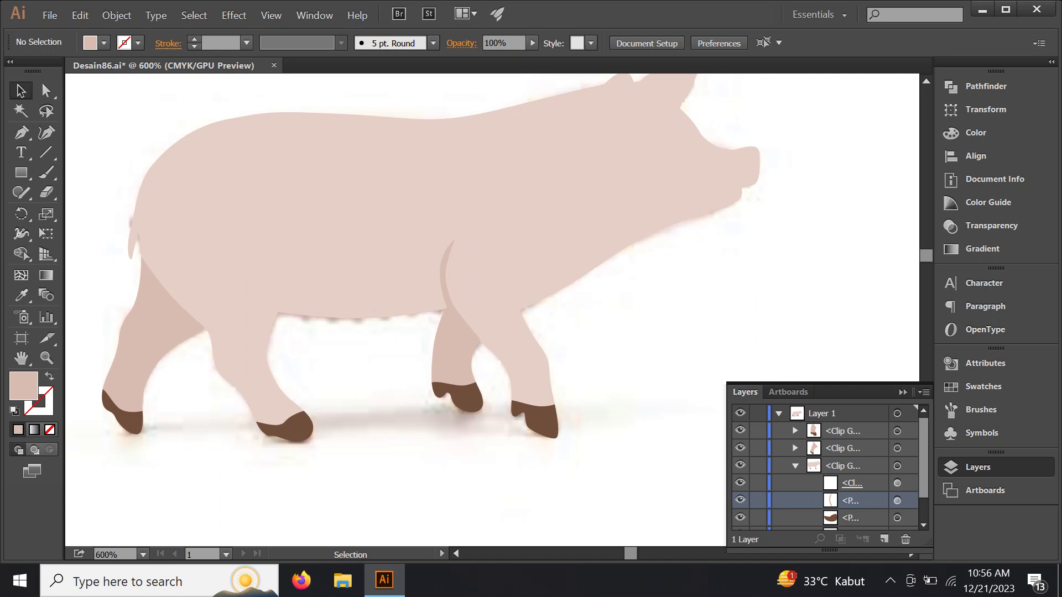
# Turn the pig body back into an unfilled pink outline over the photo.
pyautogui.hotkey('ctrl', '-')
pyautogui.hotkey('ctrl', '-')
pyautogui.hotkey('ctrl', '+')
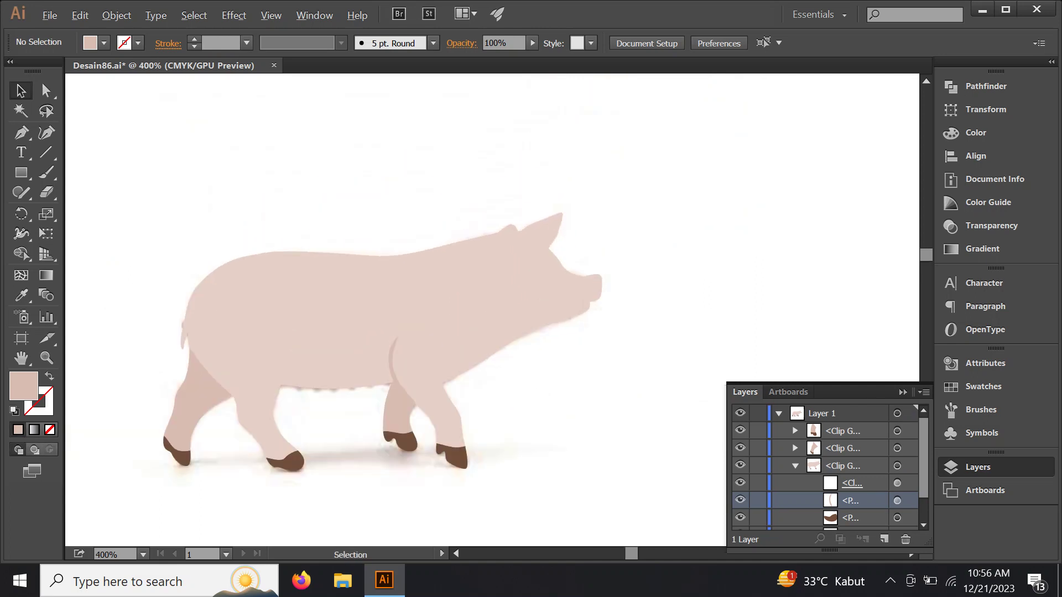
pyautogui.hotkey('ctrl', '+')
pyautogui.click(898, 483)
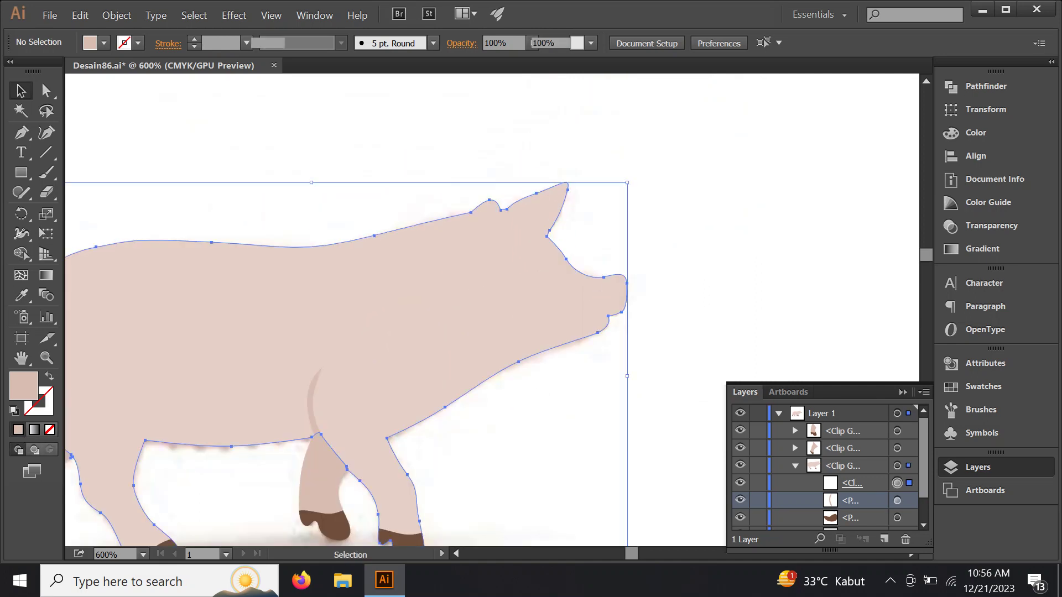
pyautogui.hotkey('shift', 'x')
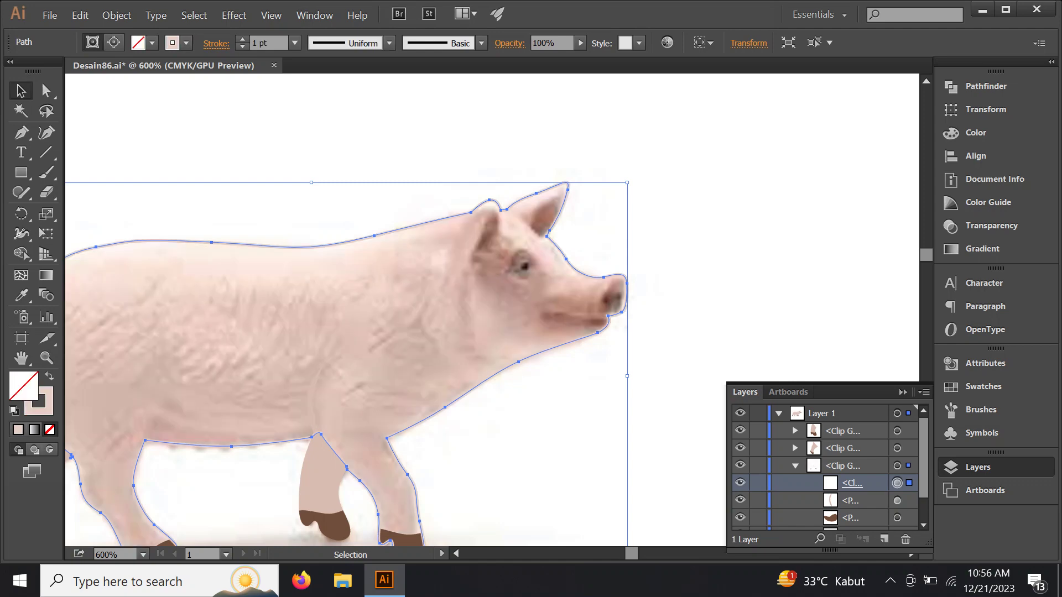
# Zoom in to 1600% on the pig's ear, undoing a stray path near it.
pyautogui.hotkey('ctrl', '+')
pyautogui.hotkey('ctrl', '+')
pyautogui.hotkey('ctrl', '+')
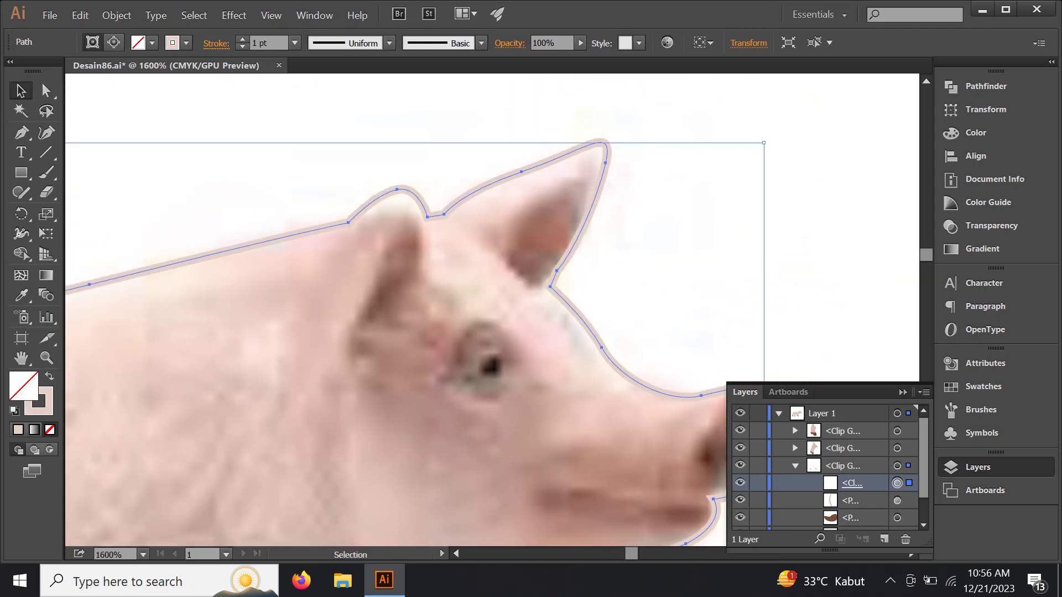
pyautogui.hotkey('ctrl', '-')
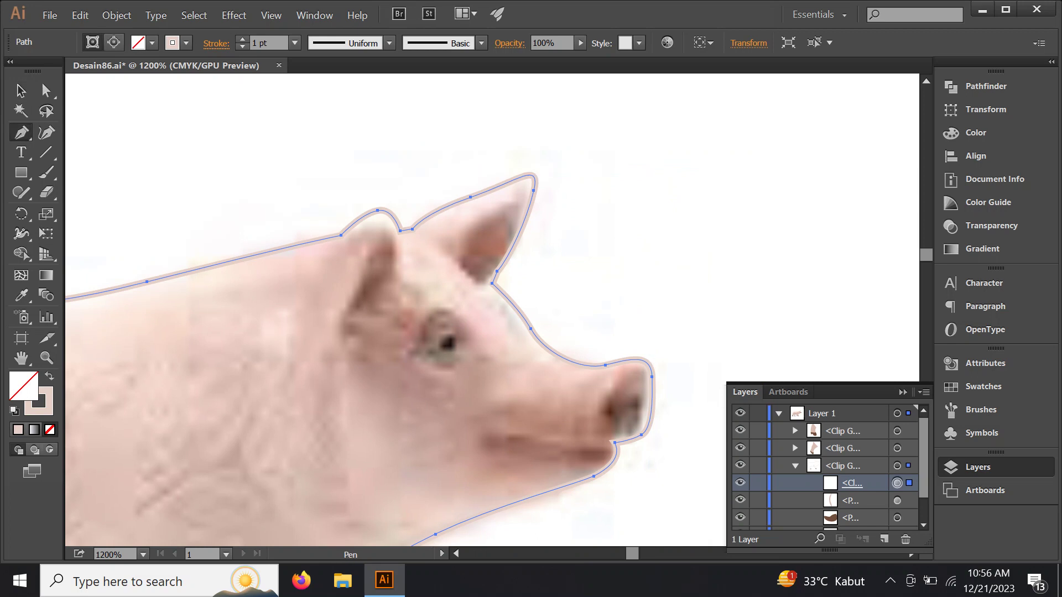
pyautogui.hotkey('ctrl', '+')
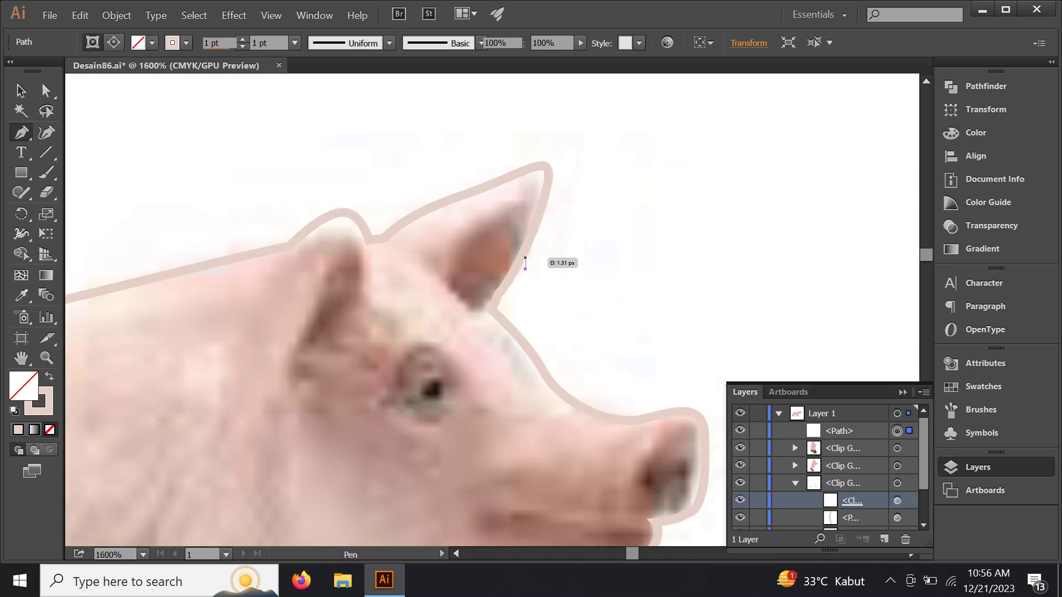
pyautogui.moveTo(524, 270)
pyautogui.mouseDown()
pyautogui.moveTo(525, 200)
pyautogui.moveTo(525, 269)
pyautogui.mouseUp()
pyautogui.hotkey('ctrl', 'z')
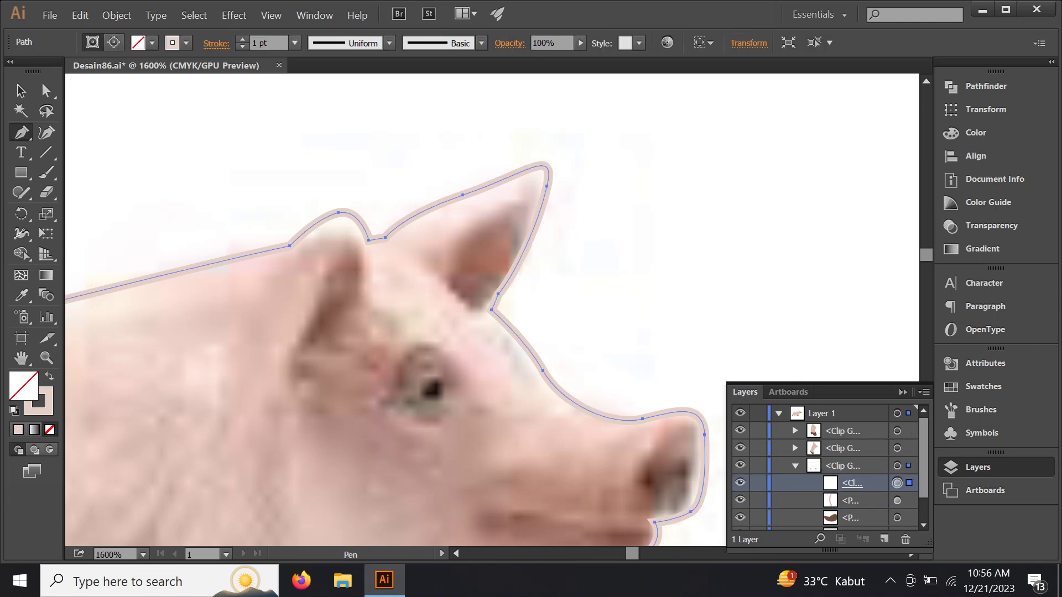
pyautogui.hotkey('ctrl', '-')
pyautogui.hotkey('ctrl', '-')
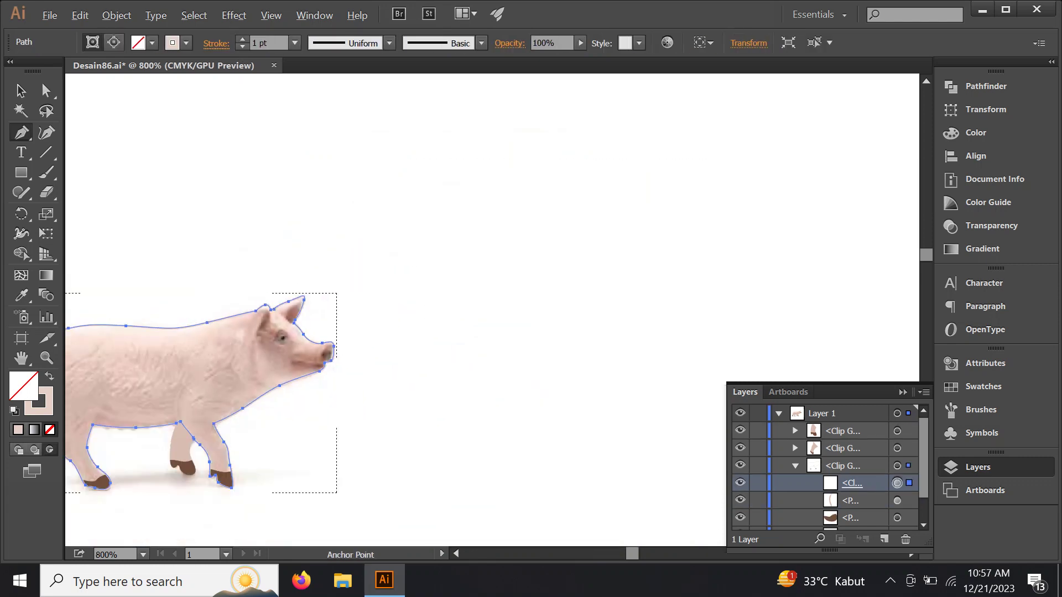
pyautogui.scroll(1, 196, 382)
pyautogui.scroll(1, 196, 382)
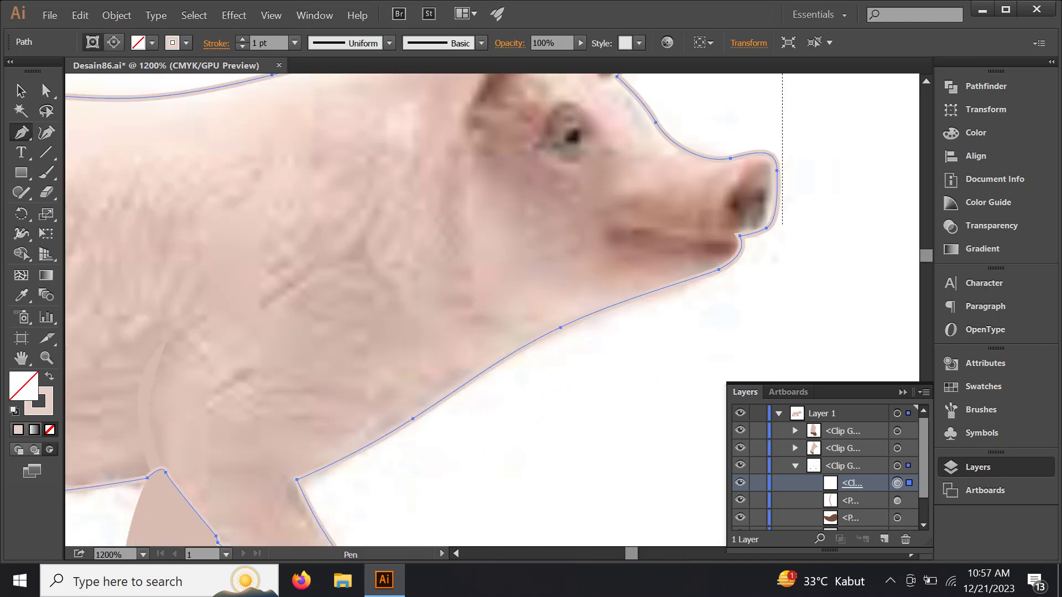
pyautogui.scroll(-1, 362, 275)
pyautogui.scroll(3, 362, 276)
pyautogui.scroll(1, 482, 221)
pyautogui.scroll(1, 473, 246)
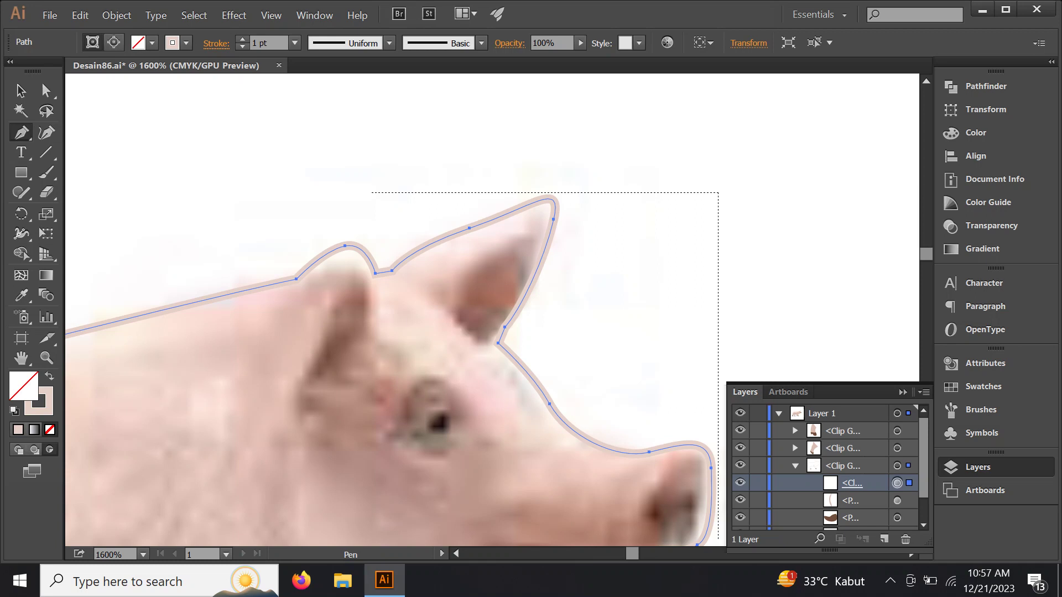
# Trace the inner-ear shape and fill it with brown sampled from the photo's ear.
pyautogui.click(498, 344)
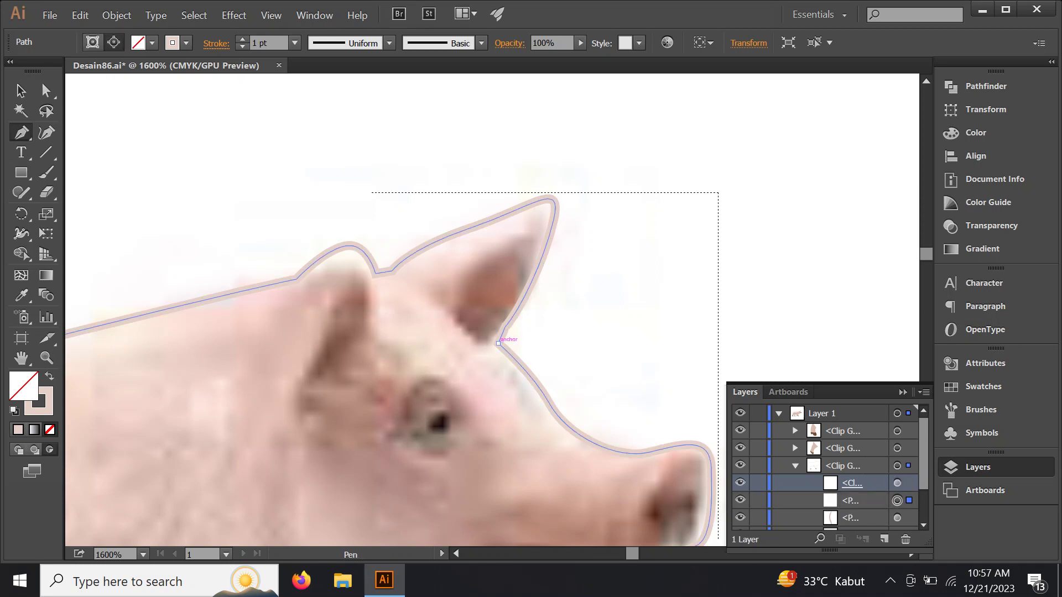
pyautogui.click(456, 319)
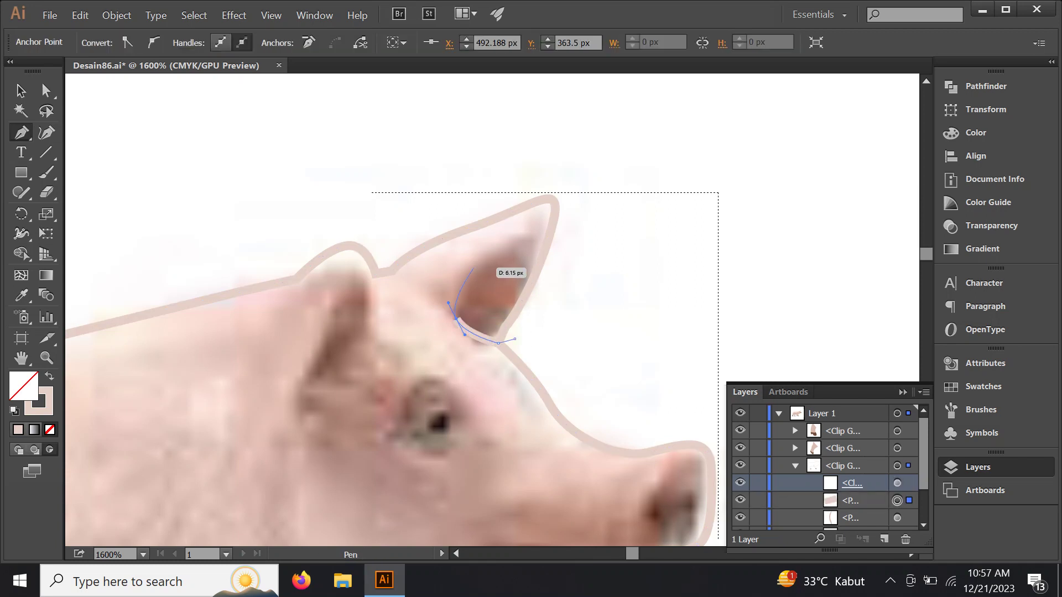
pyautogui.moveTo(486, 252); pyautogui.dragTo(542, 229)
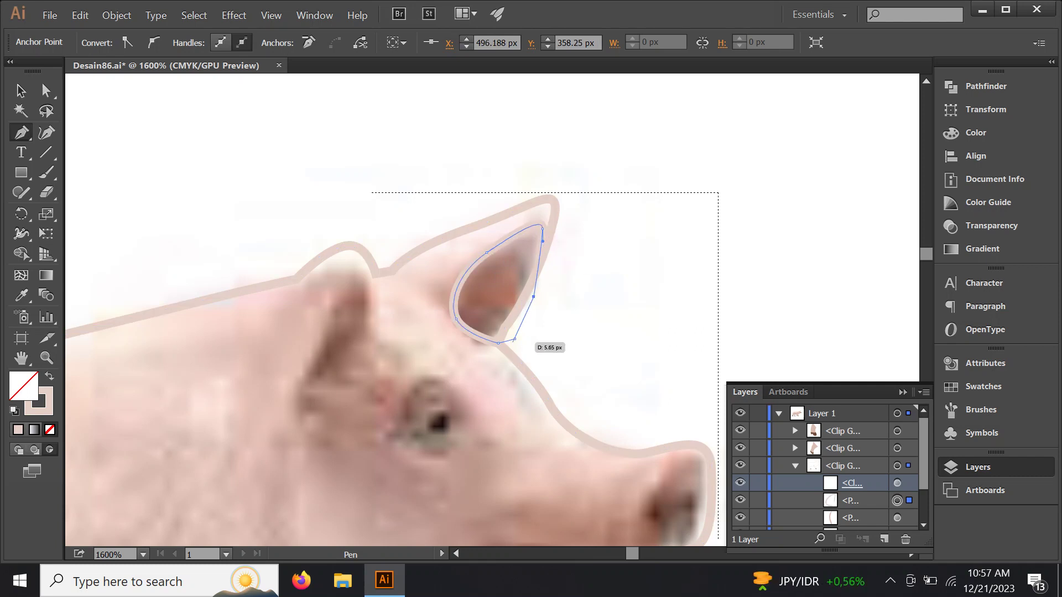
pyautogui.click(515, 338)
pyautogui.press('i')
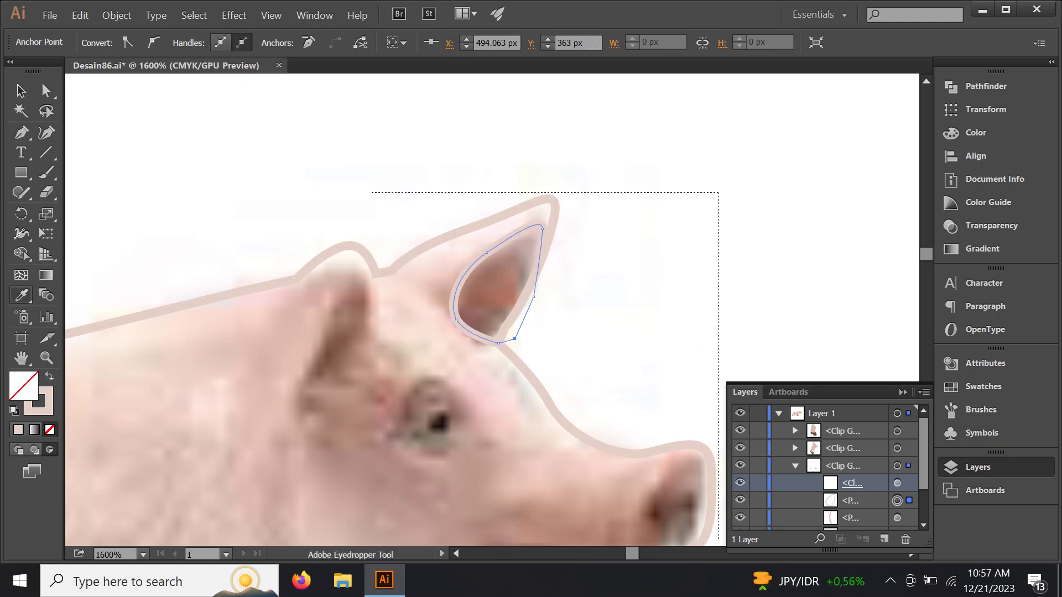
pyautogui.click(490, 290)
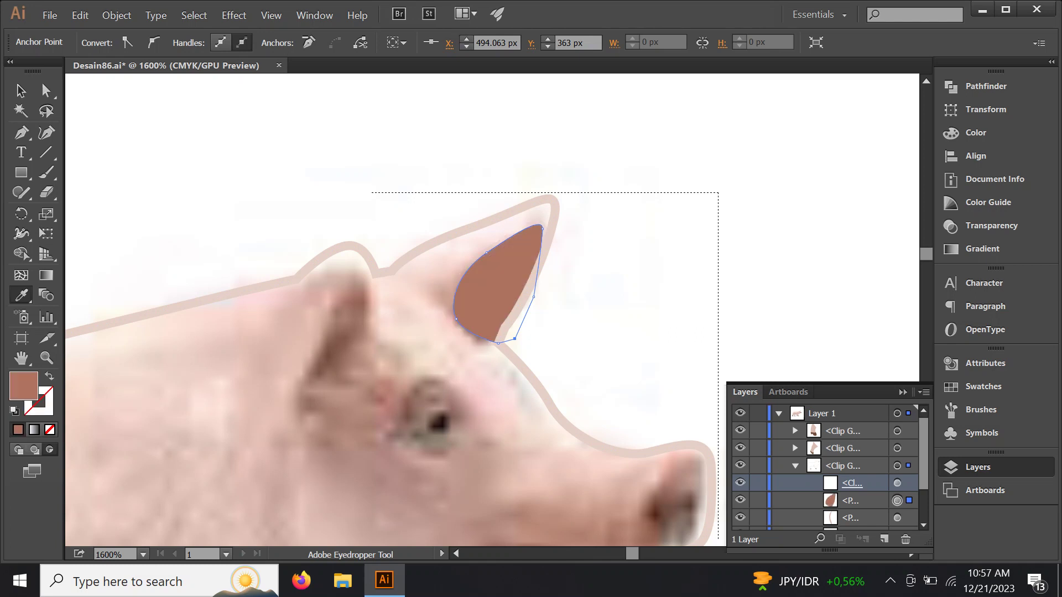
pyautogui.hotkey('ctrl', '-')
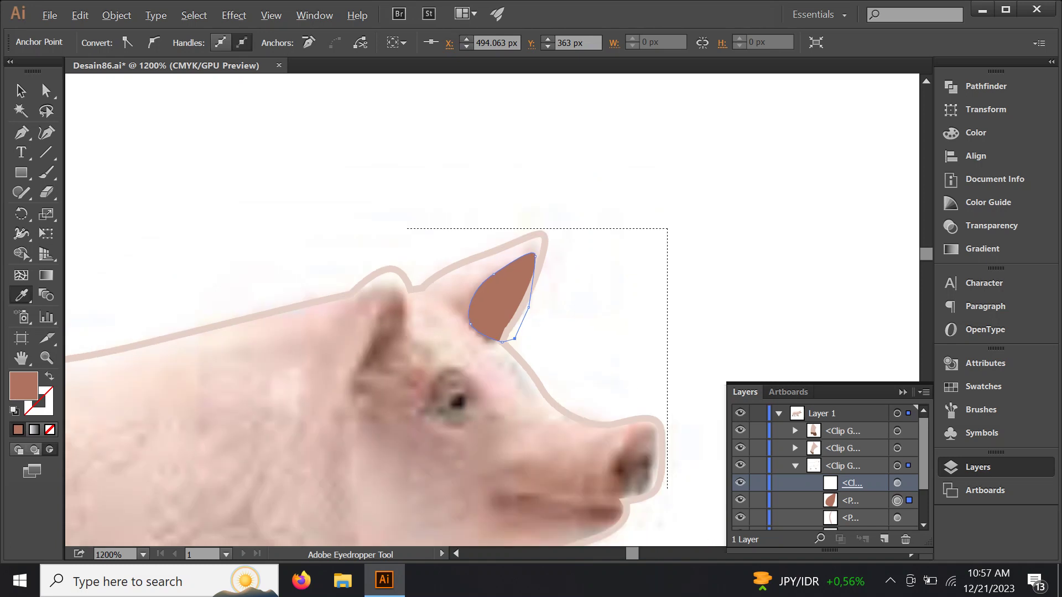
pyautogui.hotkey('ctrl', '-')
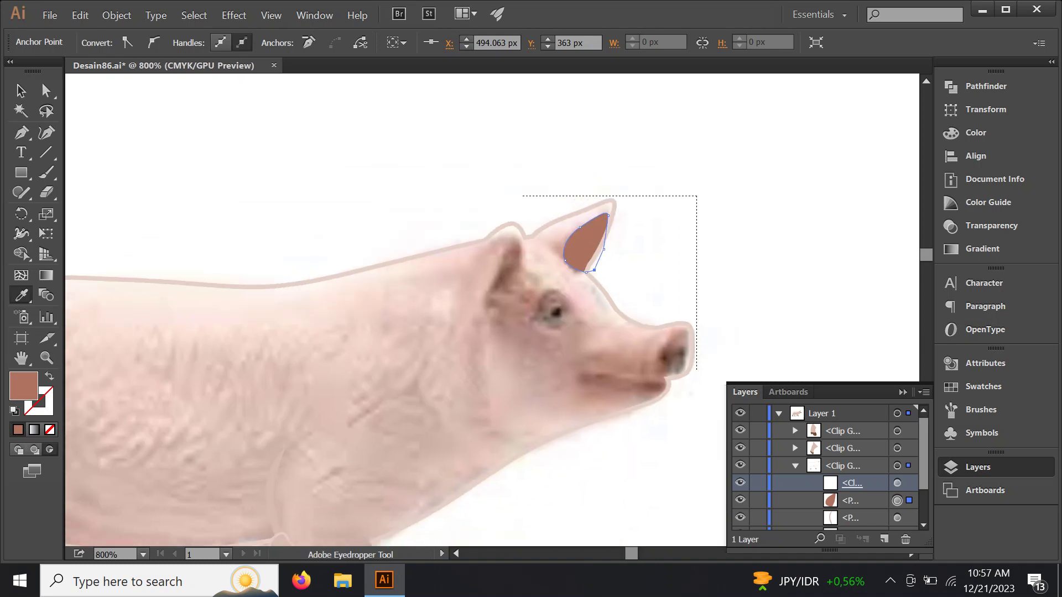
pyautogui.click(898, 483)
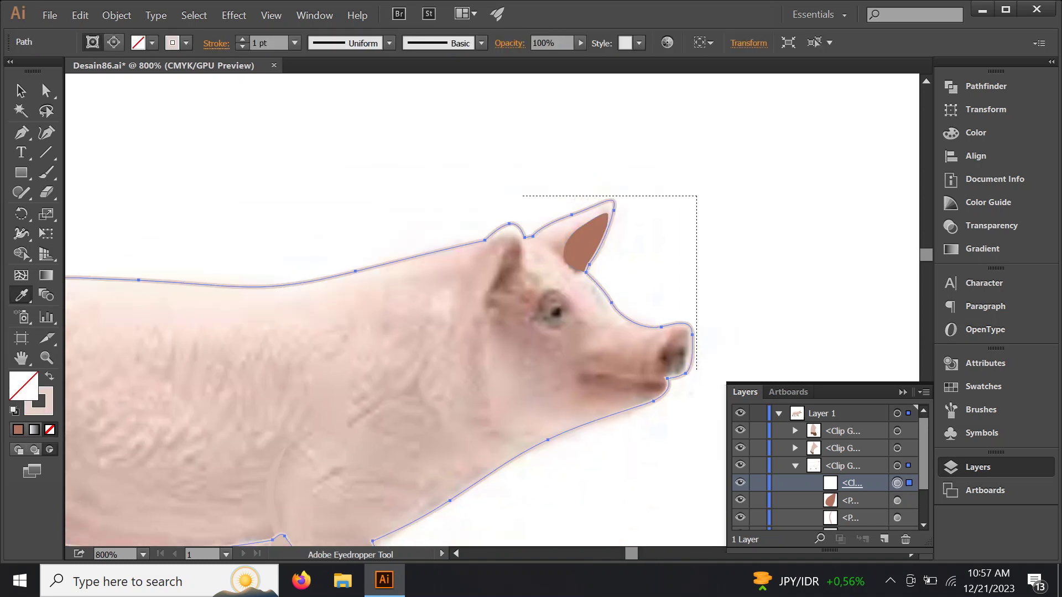
# Preview the body filled with sampled pink, then revert it to an unfilled outline.
pyautogui.click(429, 279)
pyautogui.hotkey('ctrl', '-')
pyautogui.hotkey('ctrl', '-')
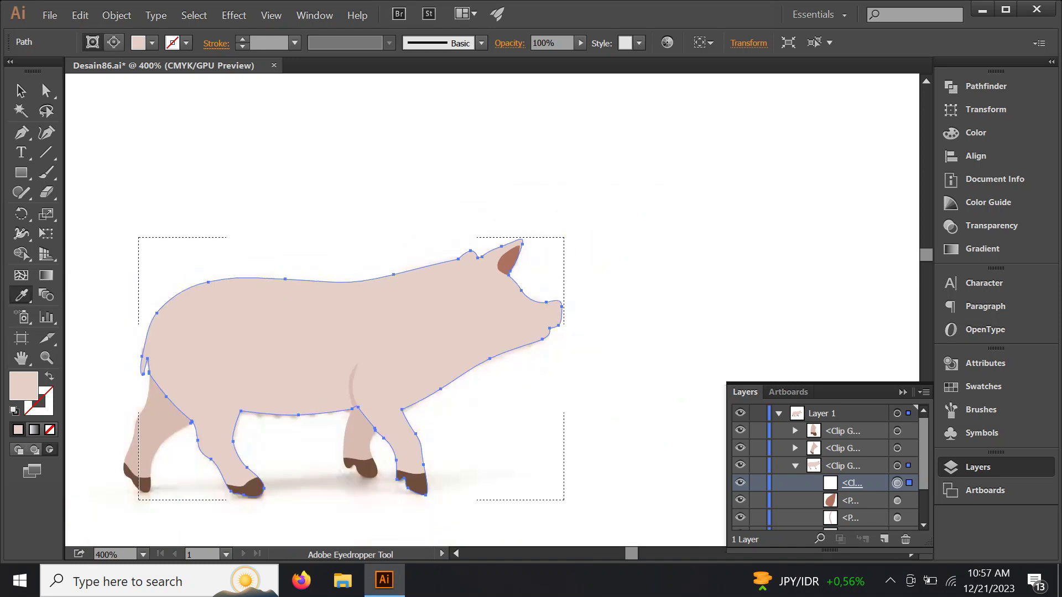
pyautogui.scroll(1, 503, 258)
pyautogui.scroll(1, 504, 259)
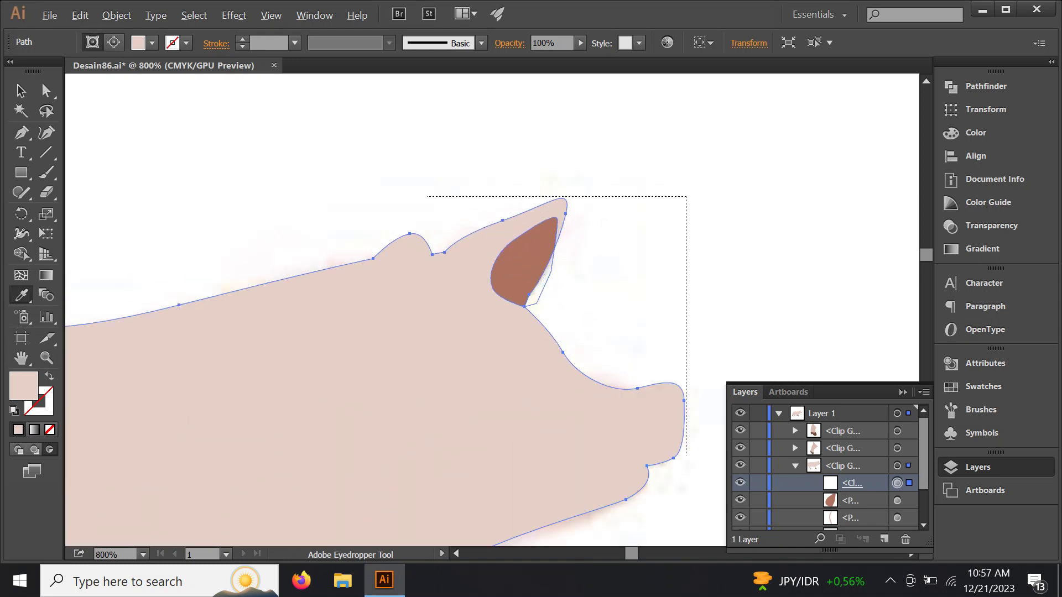
pyautogui.scroll(2, 503, 258)
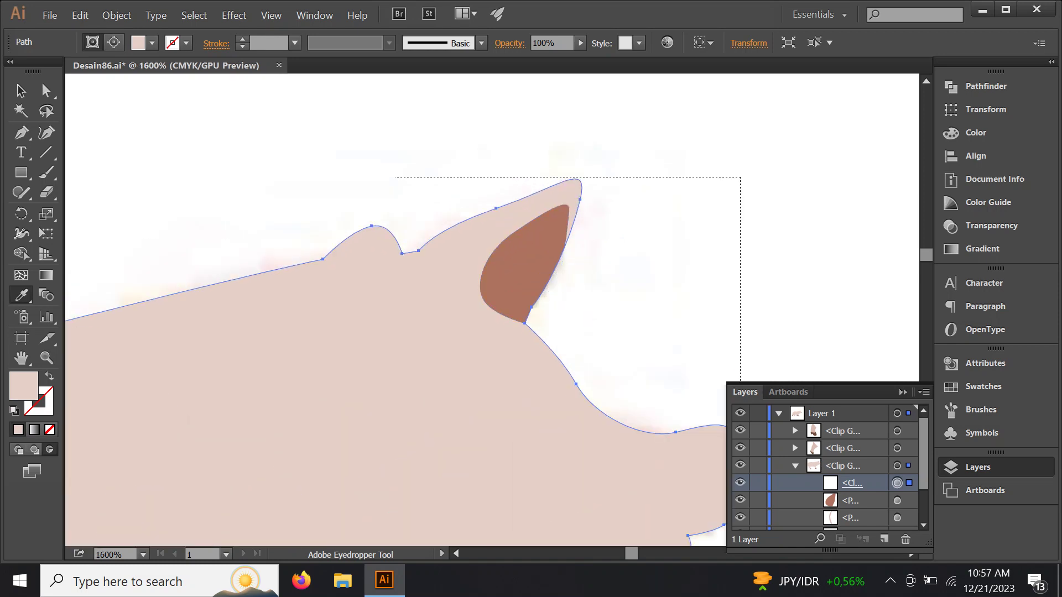
pyautogui.hotkey('shift', 'x')
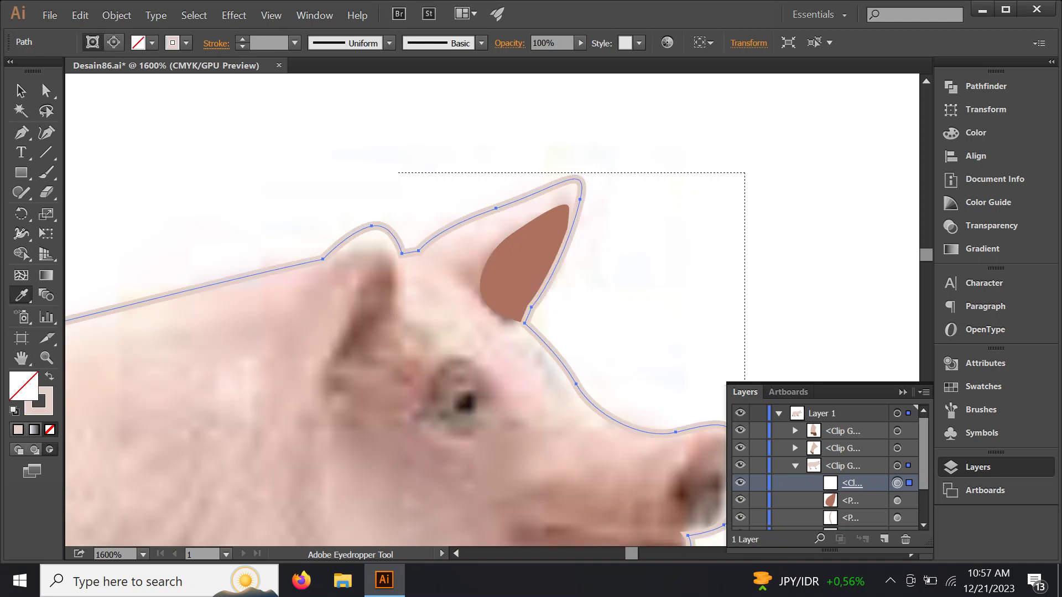
# Select the inner-ear shape and bring up its Fill swatch list.
pyautogui.scroll(1, 504, 258)
pyautogui.moveTo(503, 258)
pyautogui.mouseDown()
pyautogui.moveTo(534, 271)
pyautogui.moveTo(526, 260)
pyautogui.mouseUp()
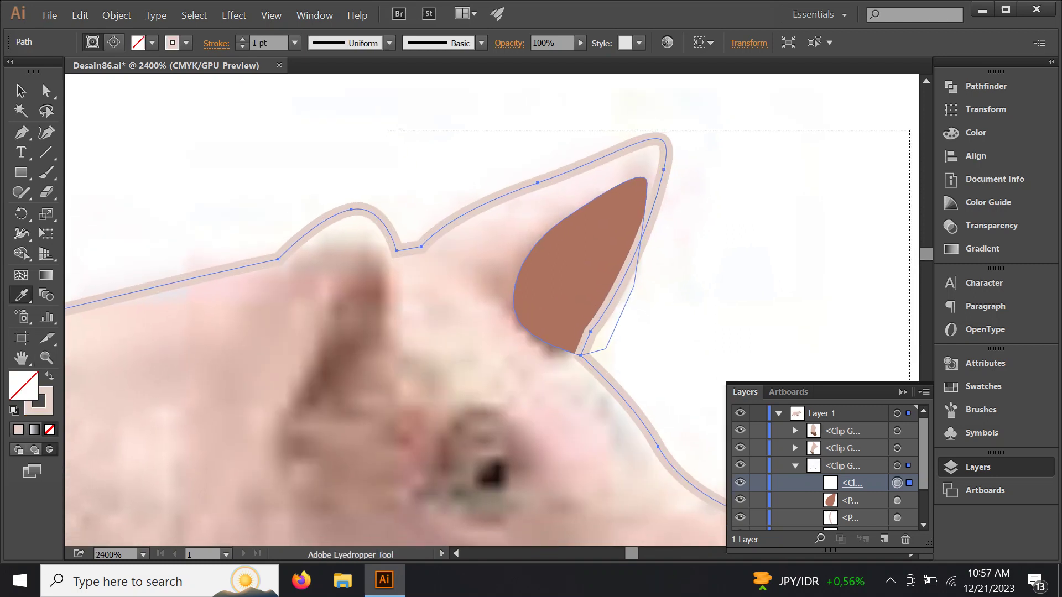
pyautogui.keyDown('ctrl'); pyautogui.click(586, 260); pyautogui.keyUp('ctrl')
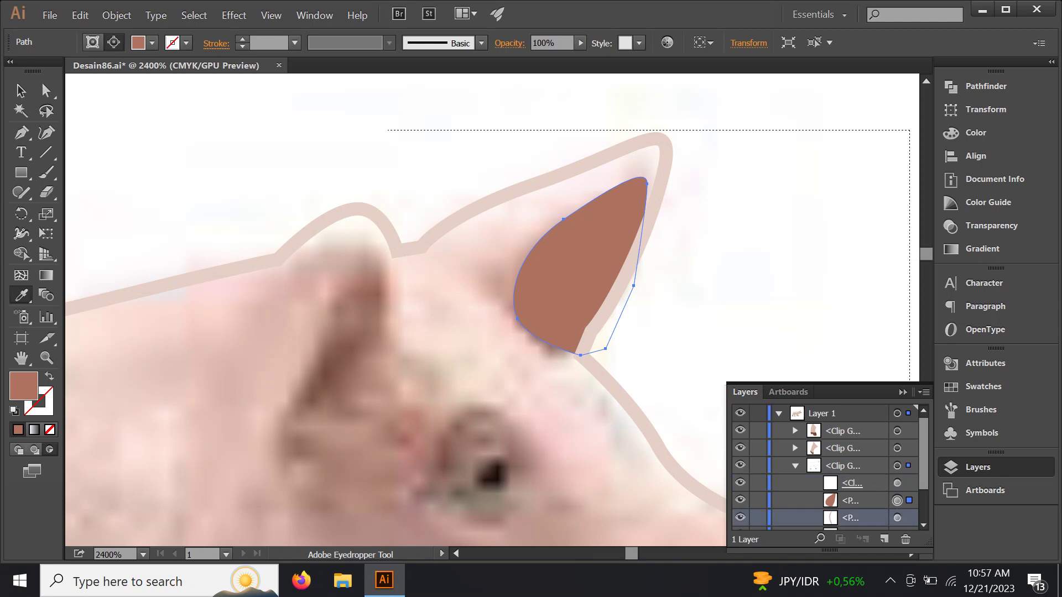
pyautogui.scroll(-1, 586, 260)
pyautogui.click(152, 42)
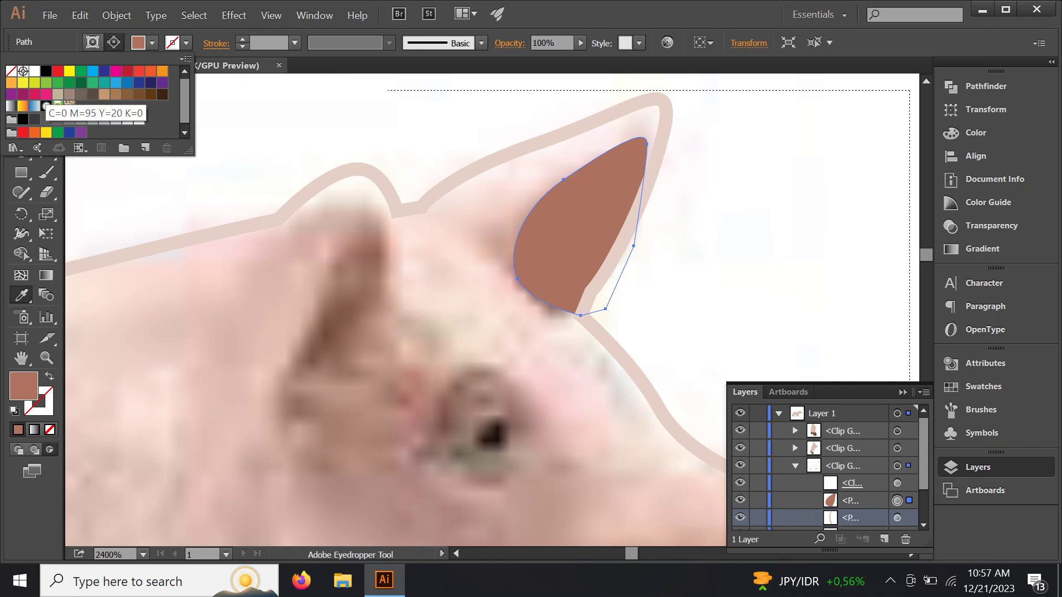
# Recolour the ear magenta, then settle on a darker mauve-pink tint from the Color Guide.
pyautogui.click(46, 94)
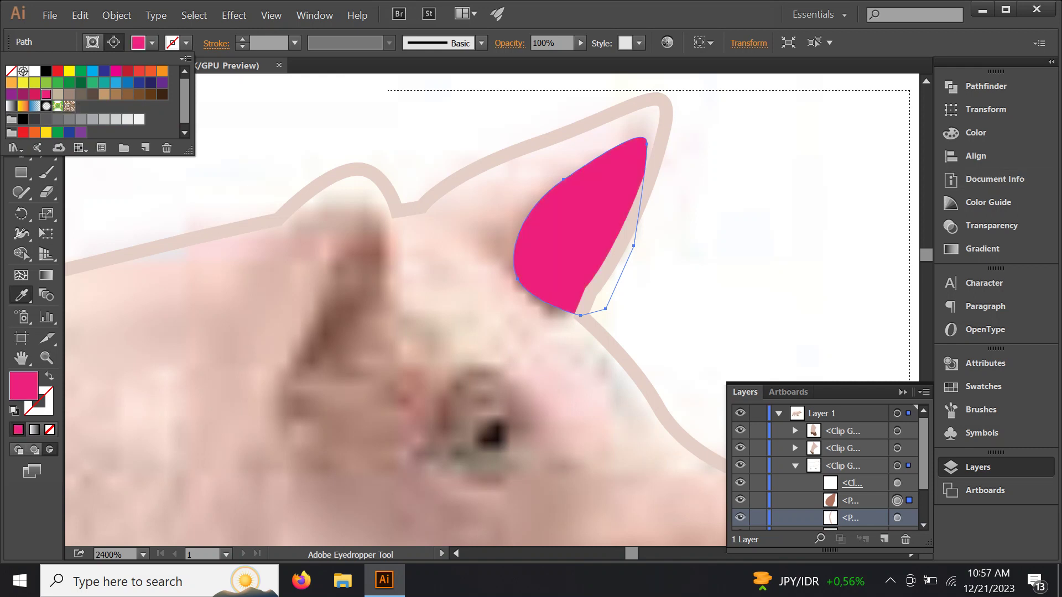
pyautogui.click(988, 202)
pyautogui.click(988, 202)
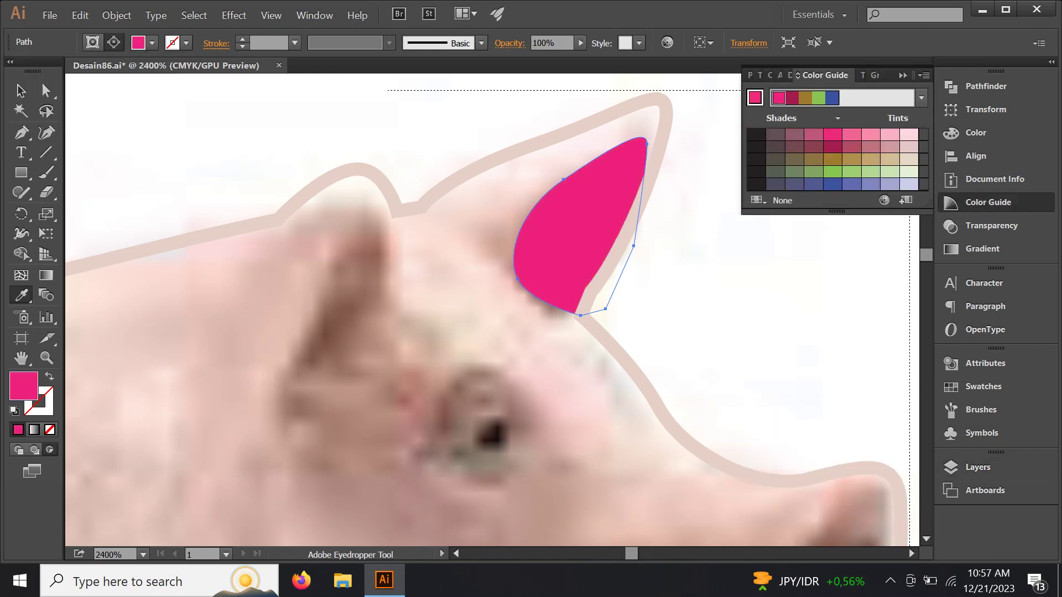
pyautogui.click(871, 134)
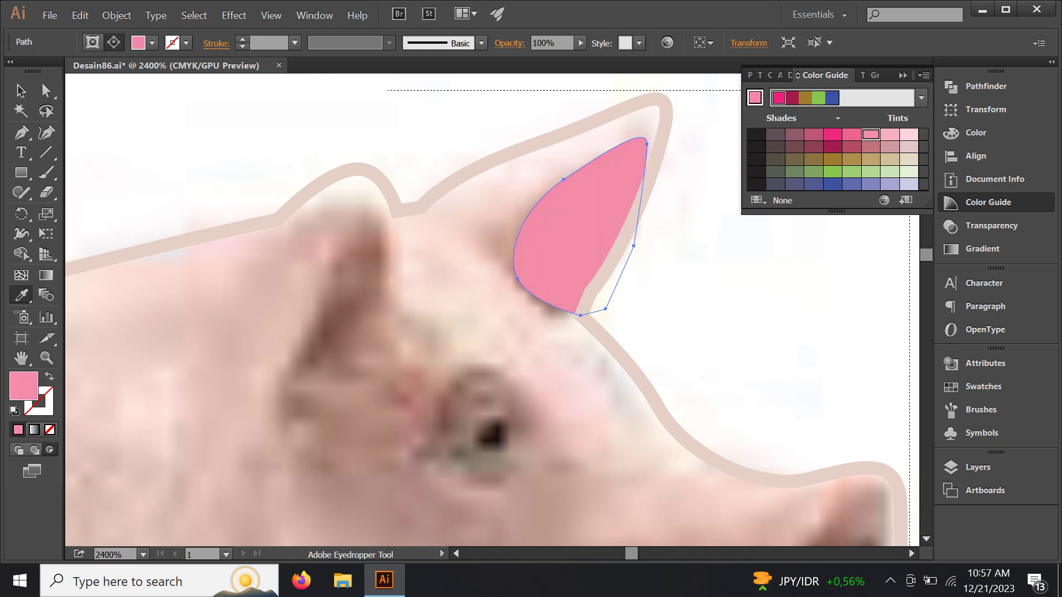
pyautogui.click(871, 147)
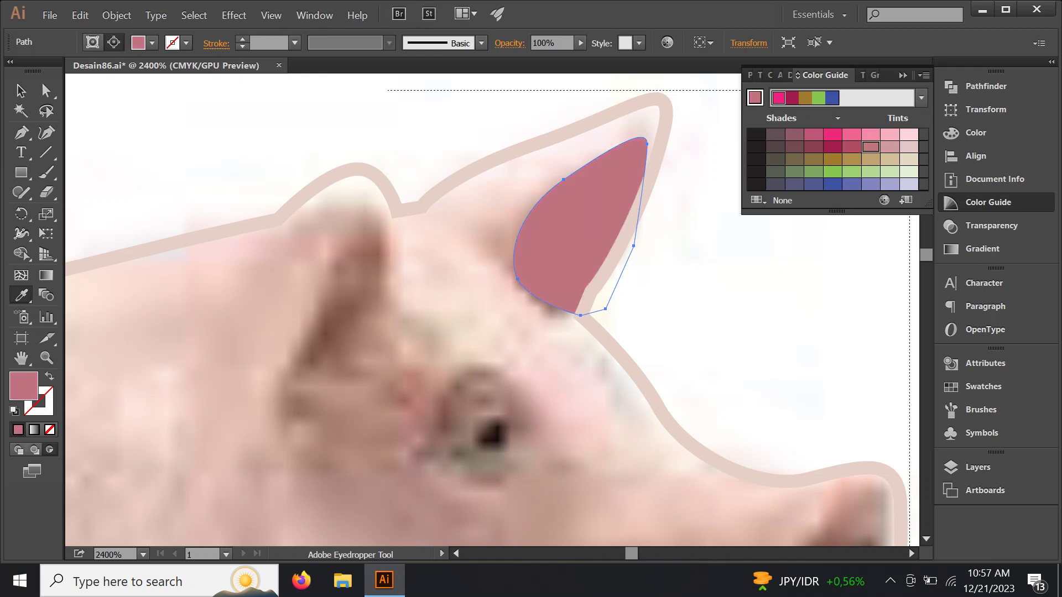
pyautogui.click(903, 75)
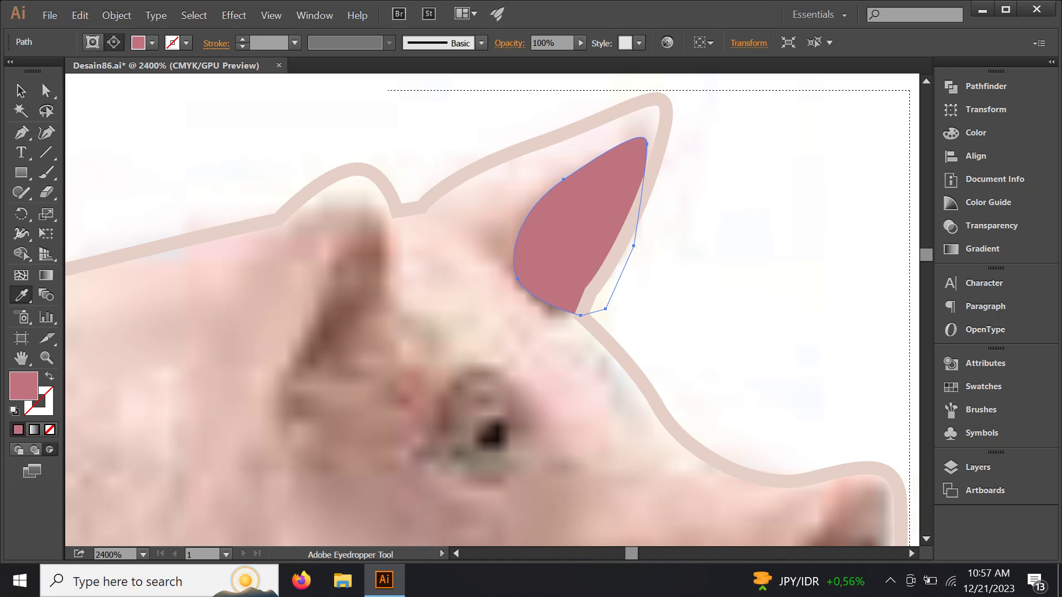
pyautogui.scroll(-3, 526, 239)
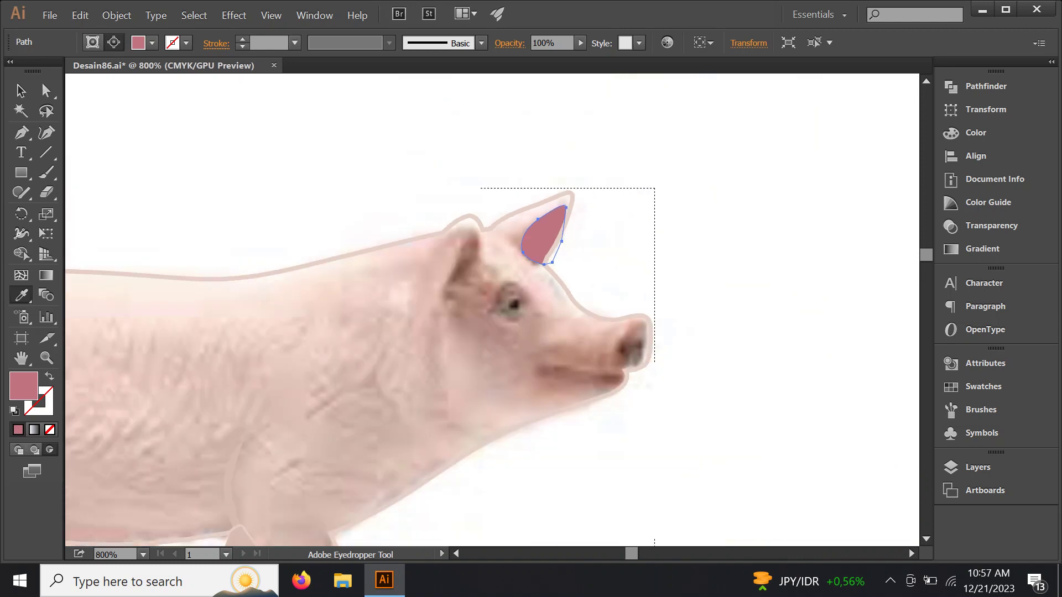
# Select the body outline in Layers and briefly preview it filled with flat pink.
pyautogui.press('F7')
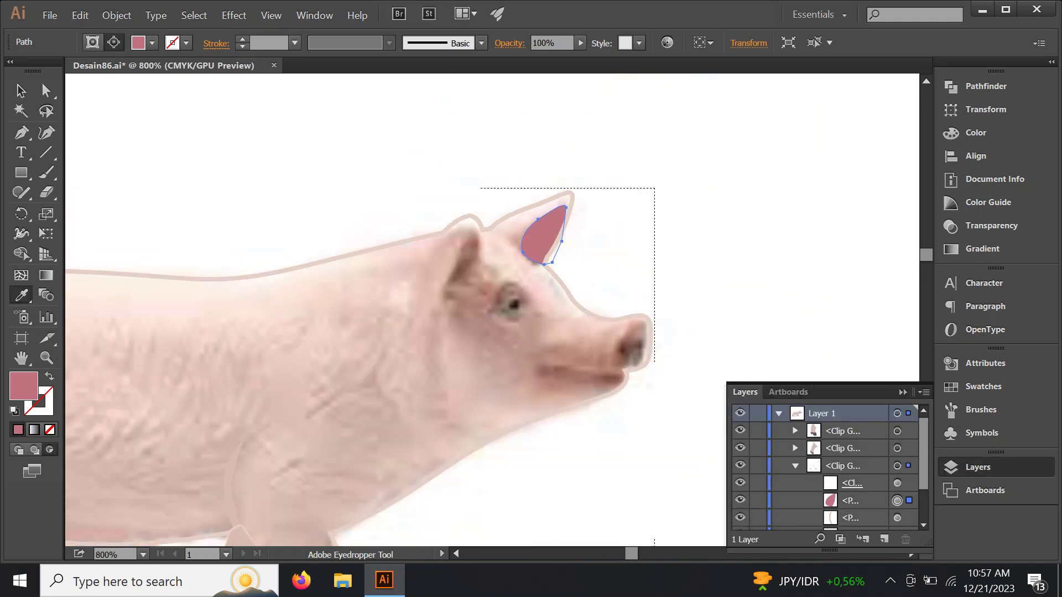
pyautogui.click(897, 483)
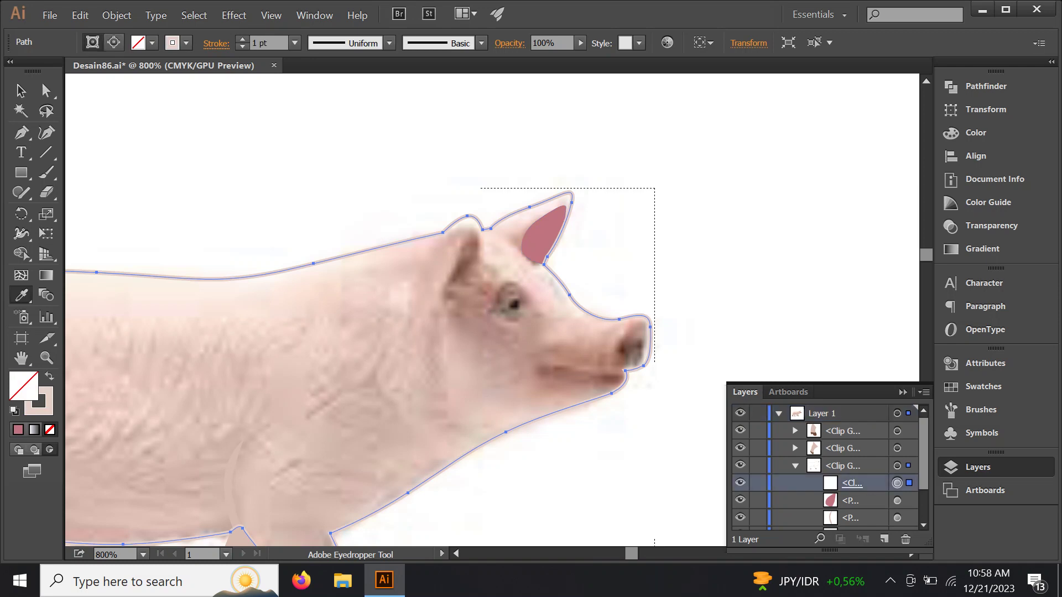
pyautogui.click(50, 377)
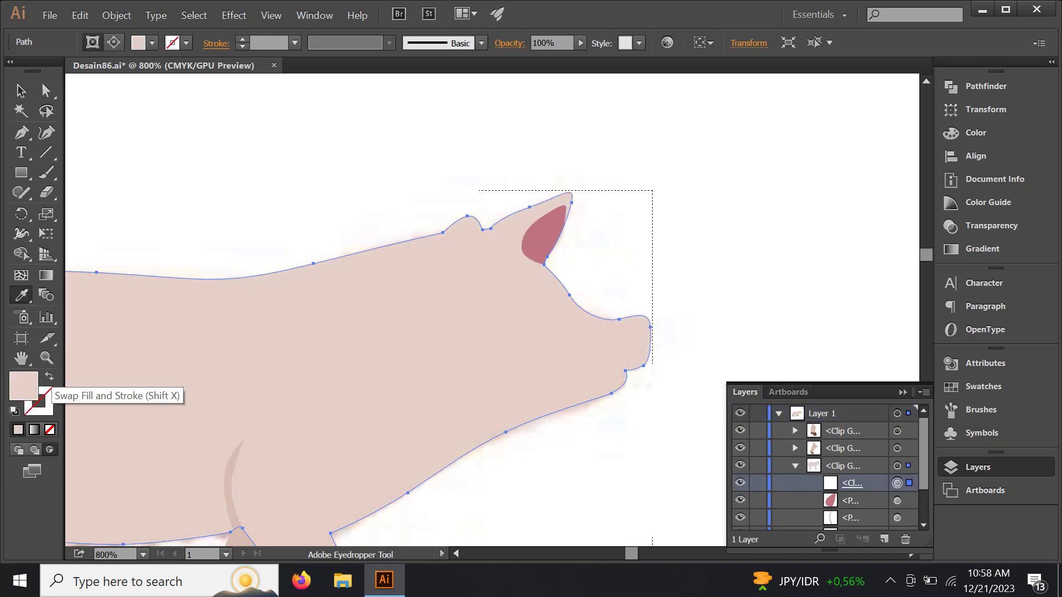
pyautogui.click(49, 377)
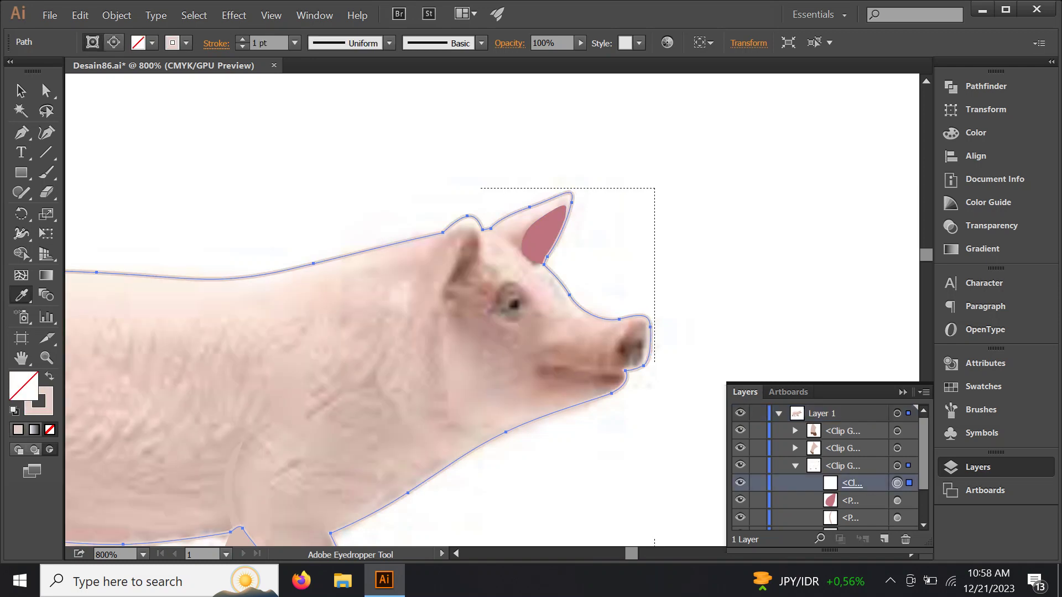
pyautogui.scroll(1, 463, 242)
pyautogui.scroll(1, 464, 242)
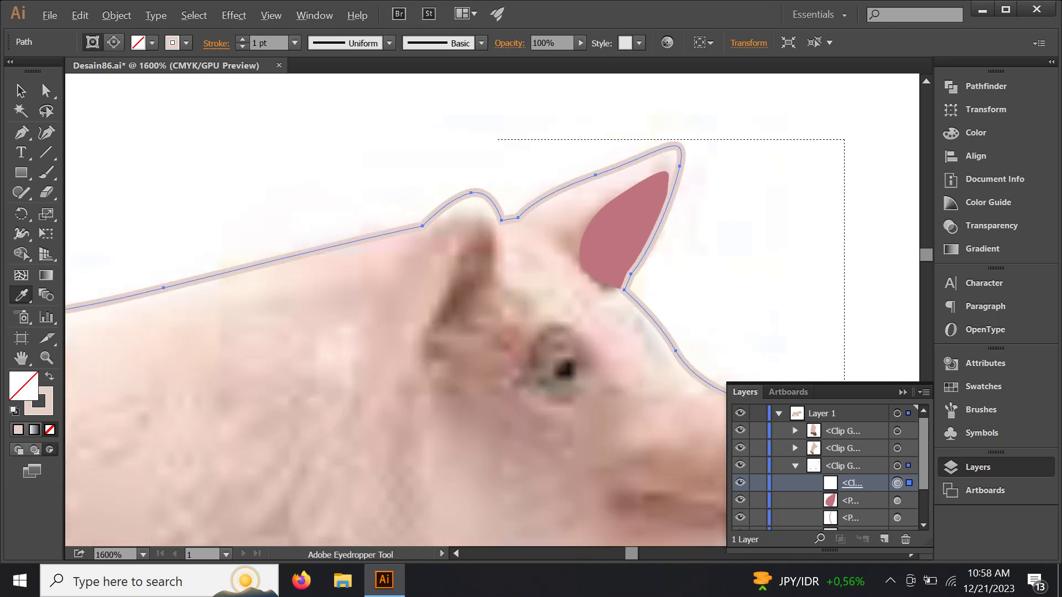
pyautogui.scroll(-1, 518, 281)
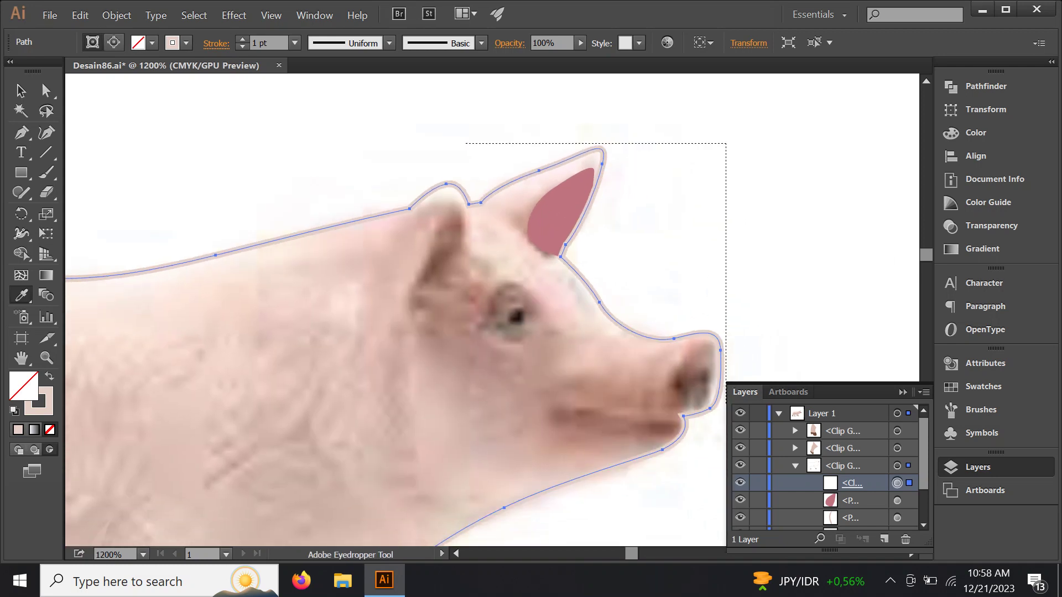
# Try Color Guide tints on the ear and settle on a lighter rose pink.
pyautogui.keyDown('ctrl'); pyautogui.click(559, 213); pyautogui.keyUp('ctrl')
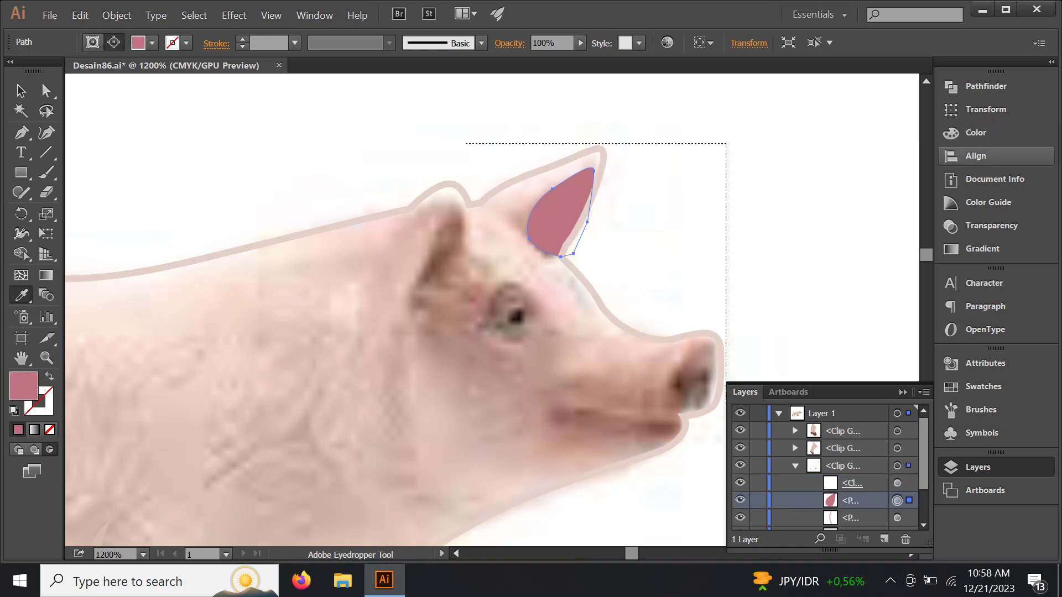
pyautogui.click(988, 202)
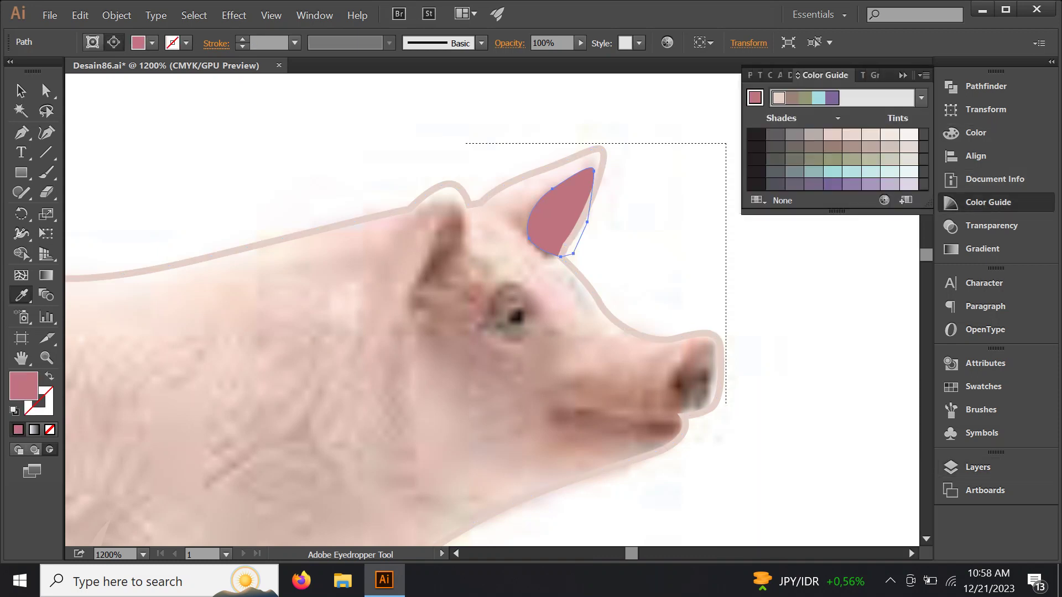
pyautogui.click(852, 135)
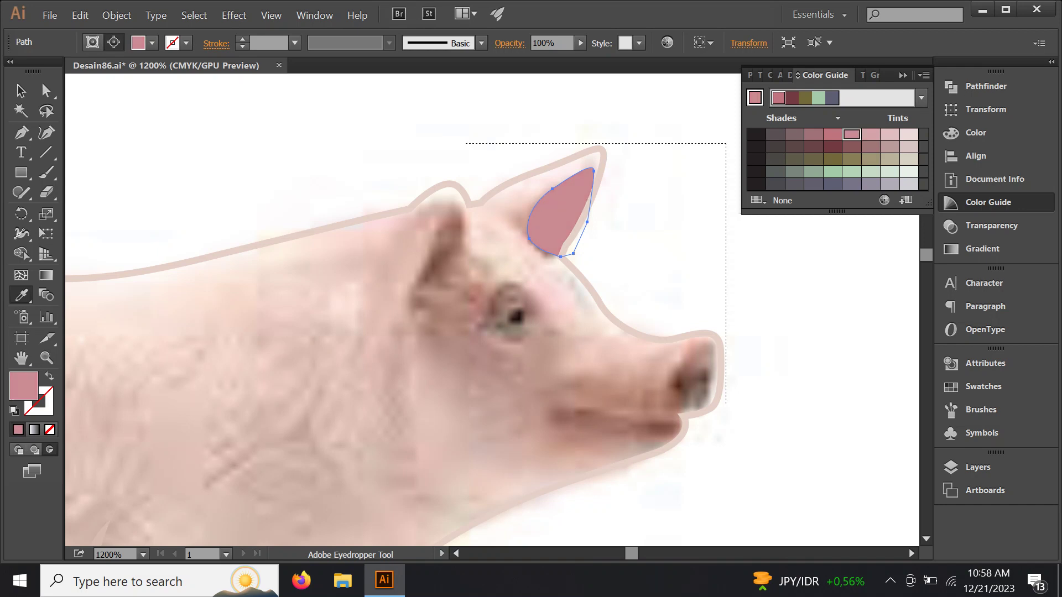
pyautogui.click(870, 134)
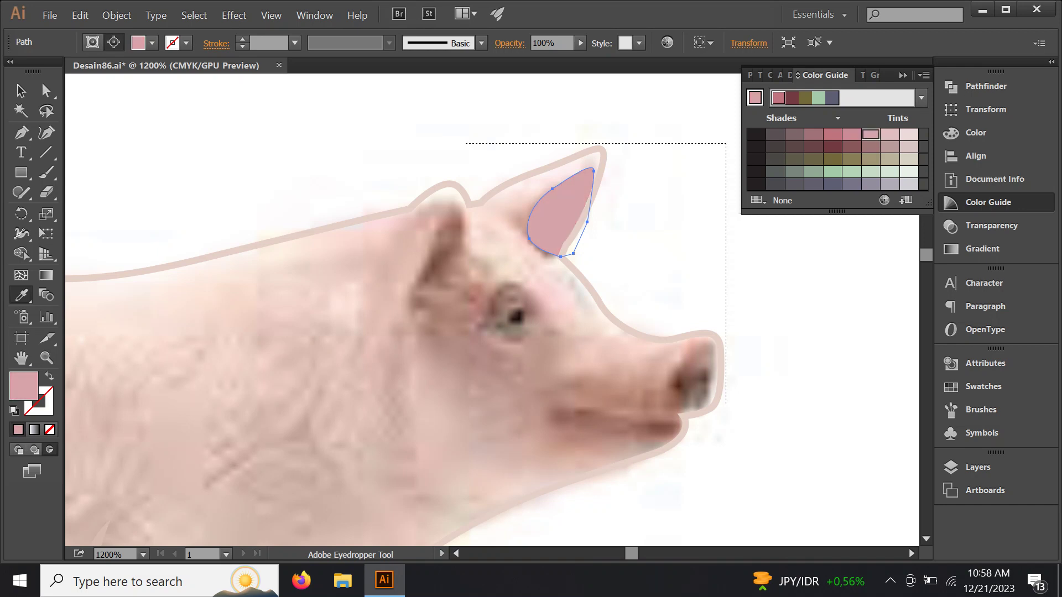
pyautogui.click(871, 146)
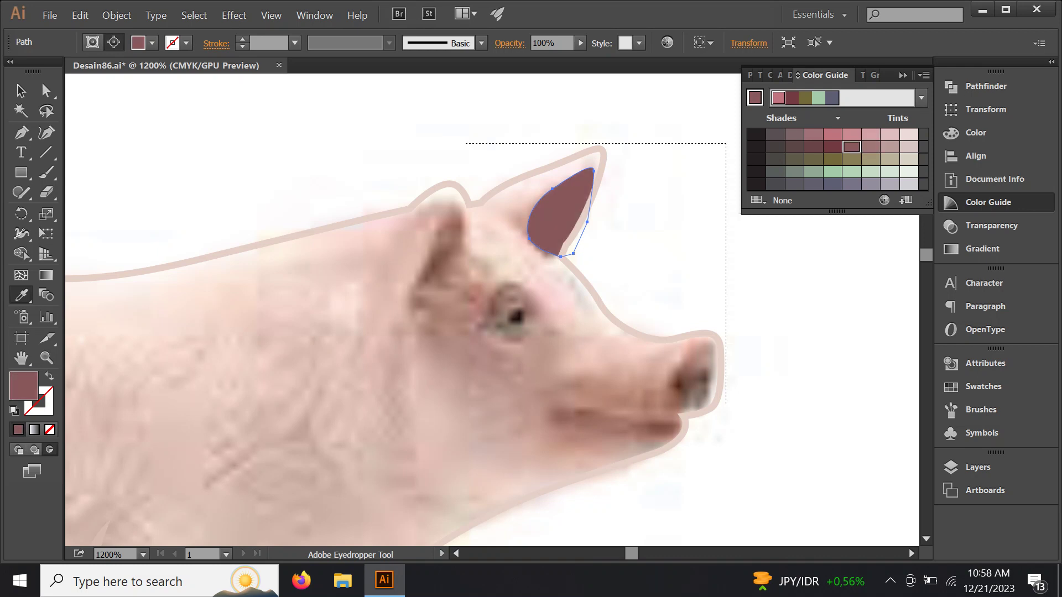
pyautogui.click(852, 134)
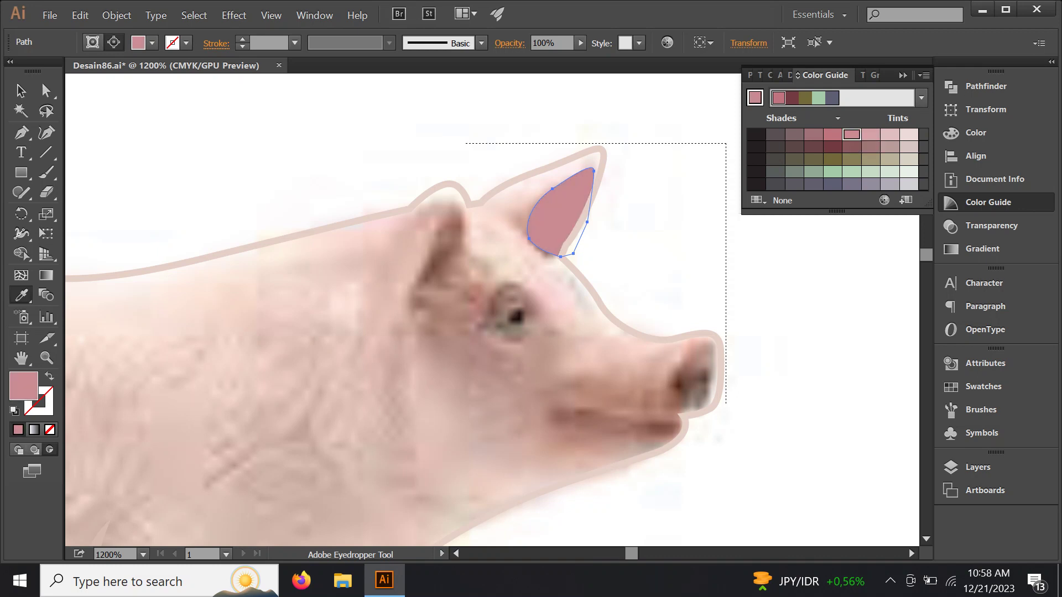
pyautogui.click(903, 75)
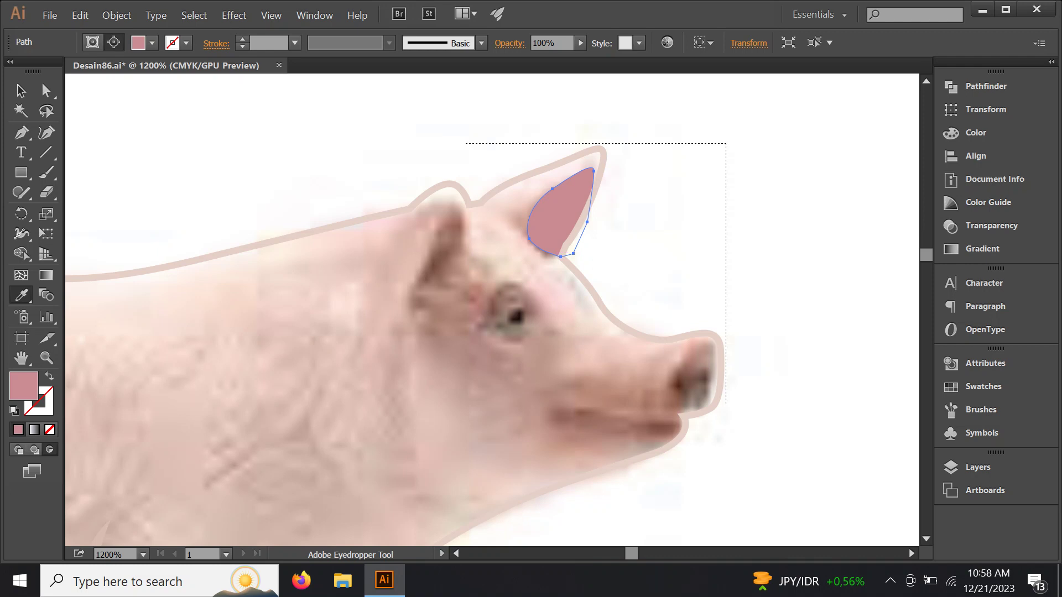
# Trace the far ear above the eye as a rose-pink filled shape.
pyautogui.press('p')
pyautogui.hotkey('ctrl', '+')
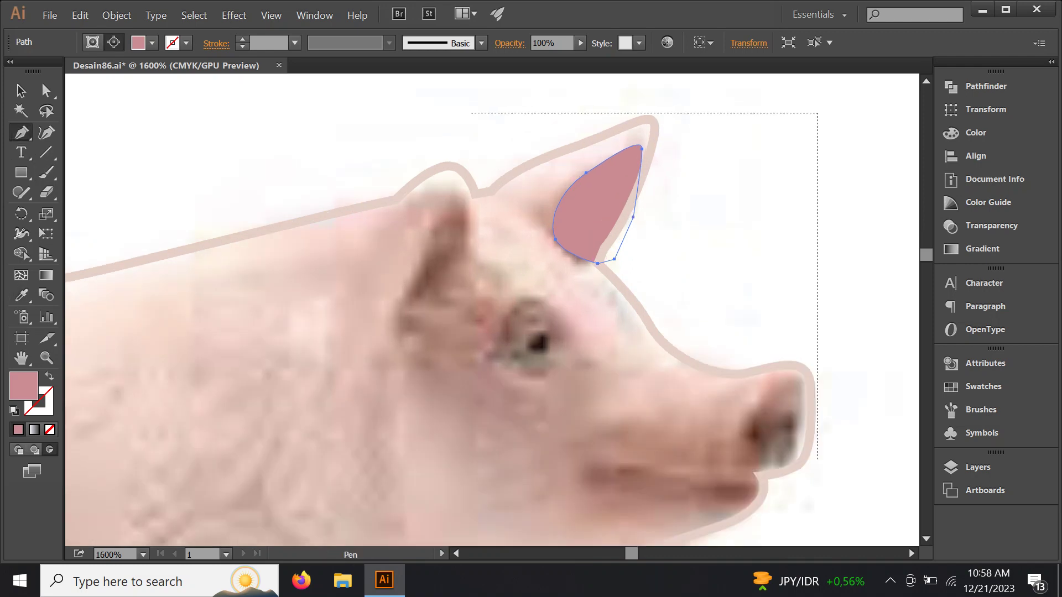
pyautogui.click(467, 253)
pyautogui.moveTo(458, 198); pyautogui.dragTo(446, 185)
pyautogui.moveTo(430, 222)
pyautogui.mouseDown()
pyautogui.moveTo(438, 239)
pyautogui.moveTo(408, 287)
pyautogui.moveTo(408, 326)
pyautogui.moveTo(434, 283)
pyautogui.moveTo(481, 256)
pyautogui.mouseUp()
pyautogui.click(417, 302)
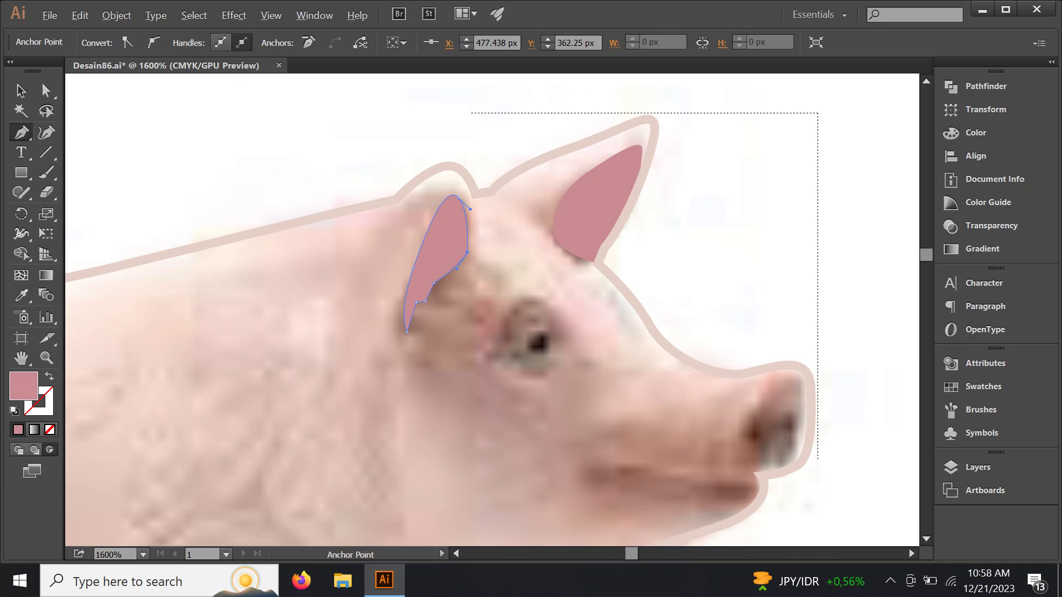
# Reframe the view on the face and begin outlining the snout tip.
pyautogui.moveTo(480, 255); pyautogui.dragTo(468, 240)
pyautogui.hotkey('ctrl', '-')
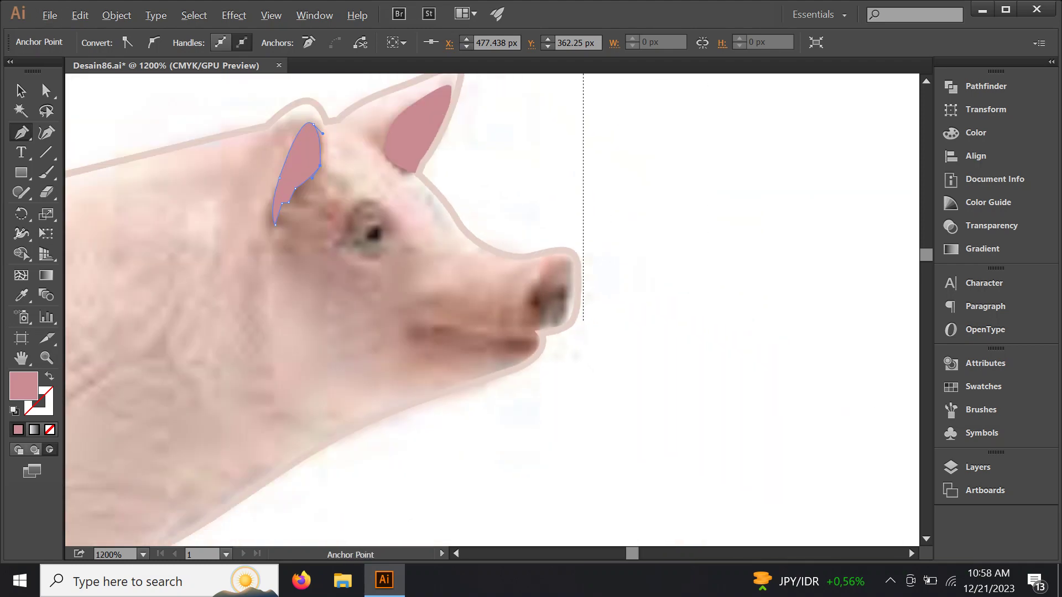
pyautogui.hotkey('ctrl', '+')
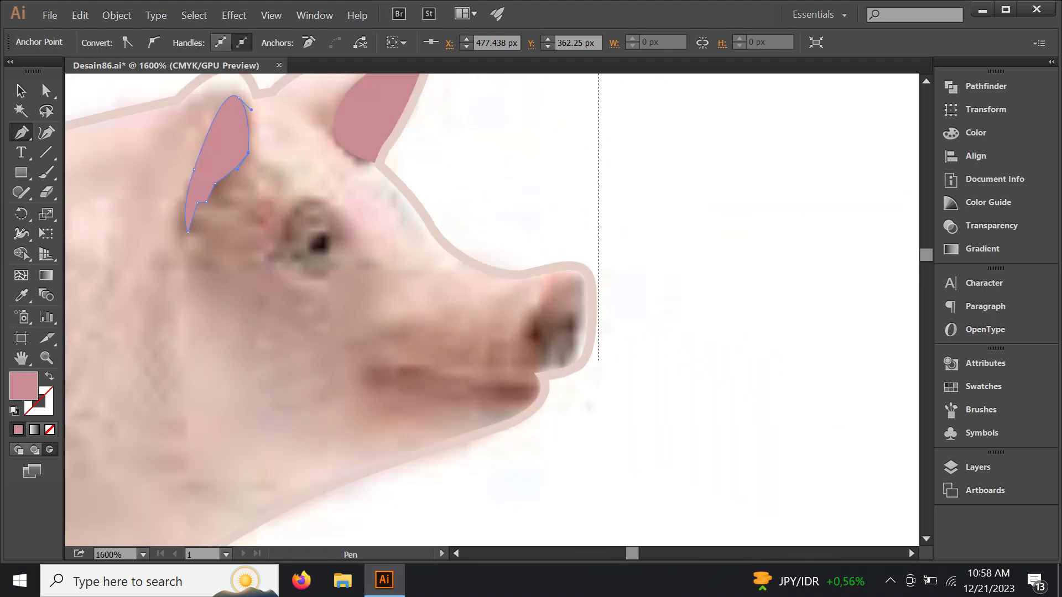
pyautogui.click(574, 245)
# Curve the snout outline's first edge and bottom with the Pen, undoing a stray anchor.
pyautogui.moveTo(519, 306); pyautogui.dragTo(511, 334)
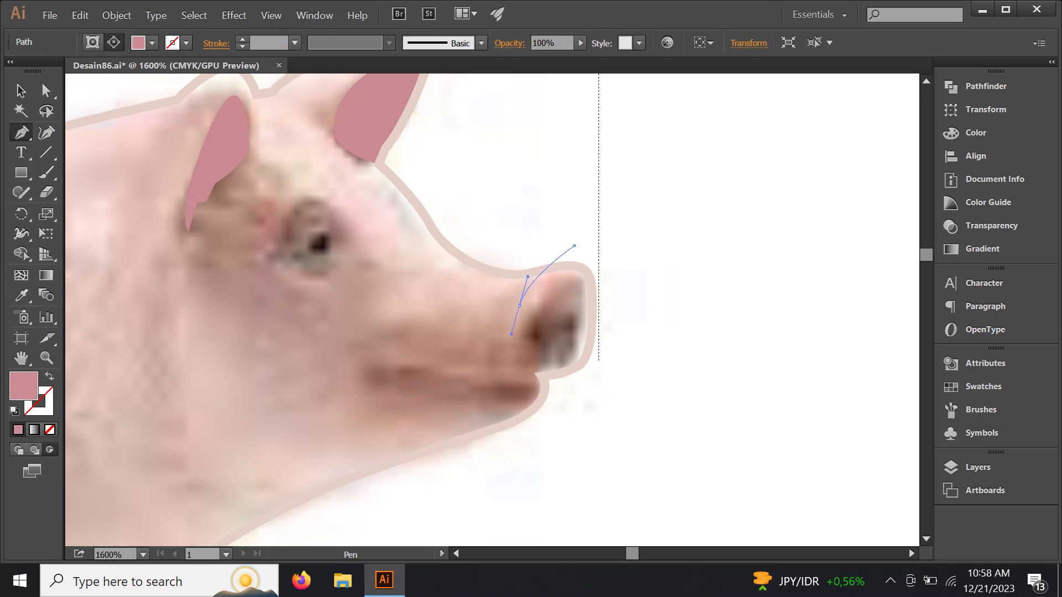
pyautogui.click(542, 376)
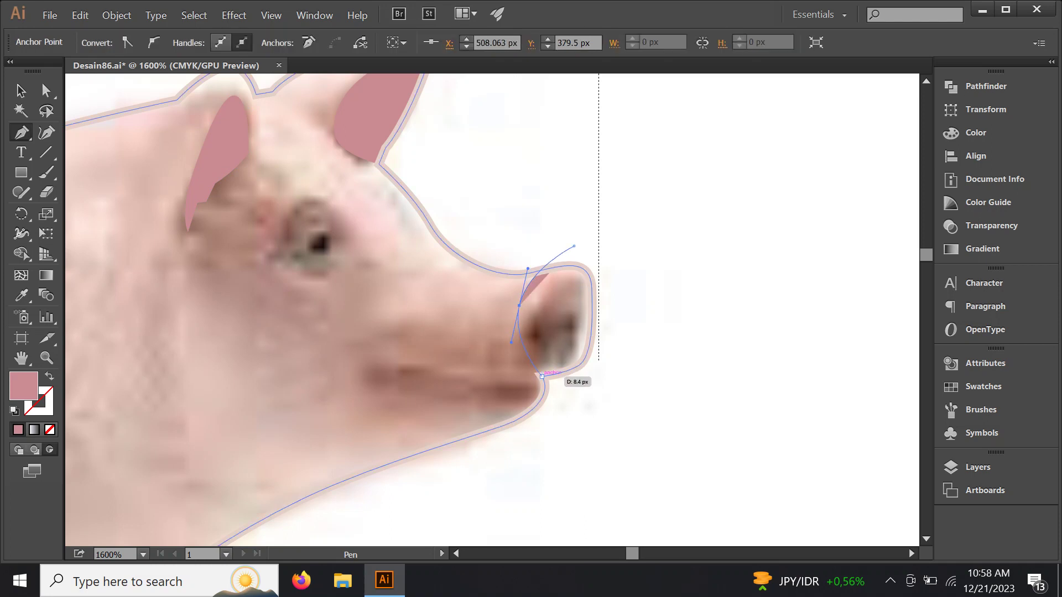
pyautogui.moveTo(542, 376); pyautogui.dragTo(584, 380)
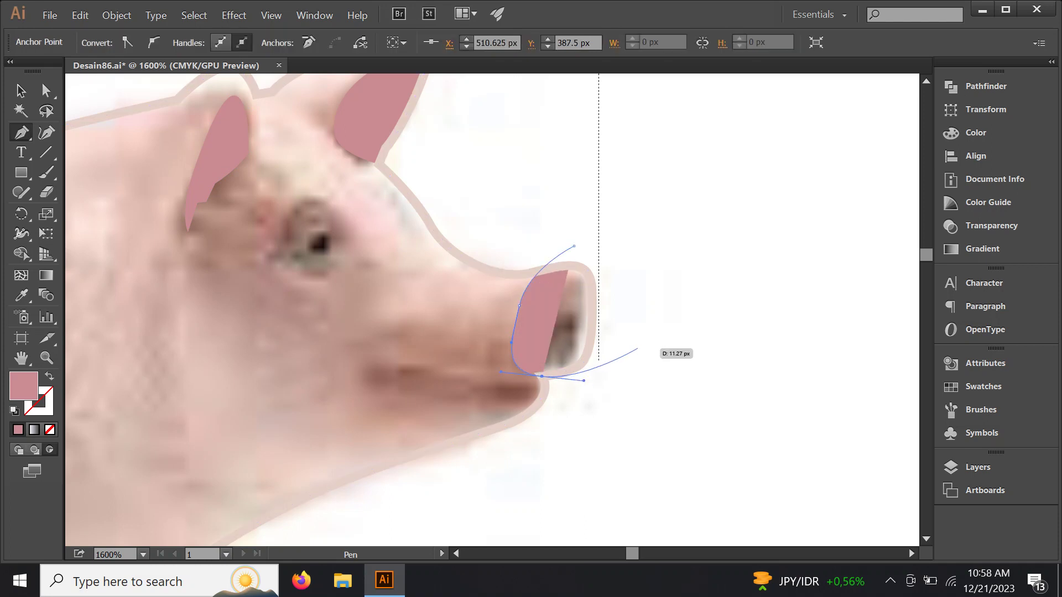
pyautogui.click(638, 348)
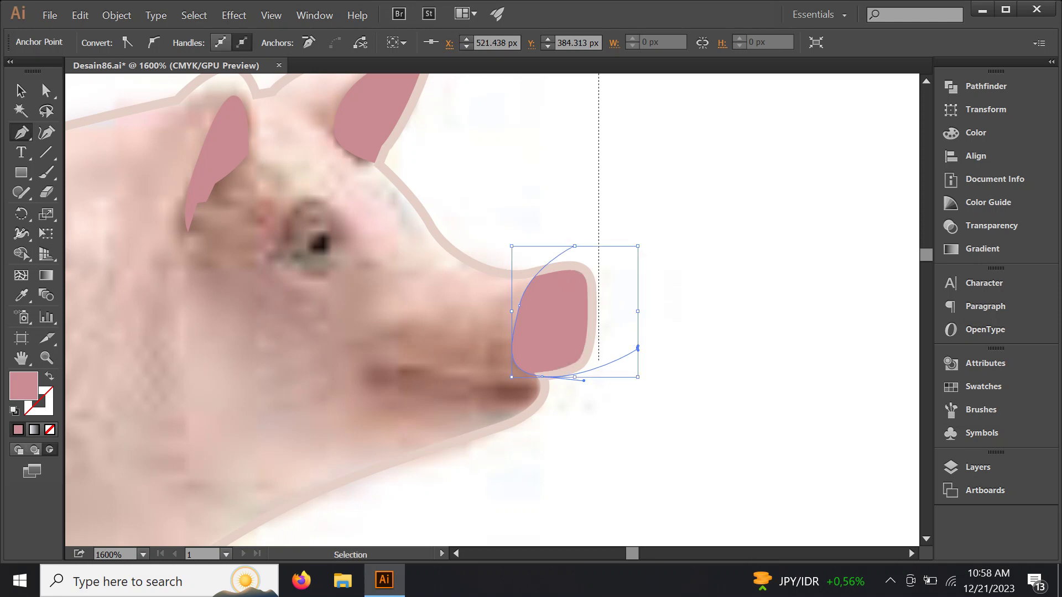
pyautogui.hotkey('ctrl', 'z')
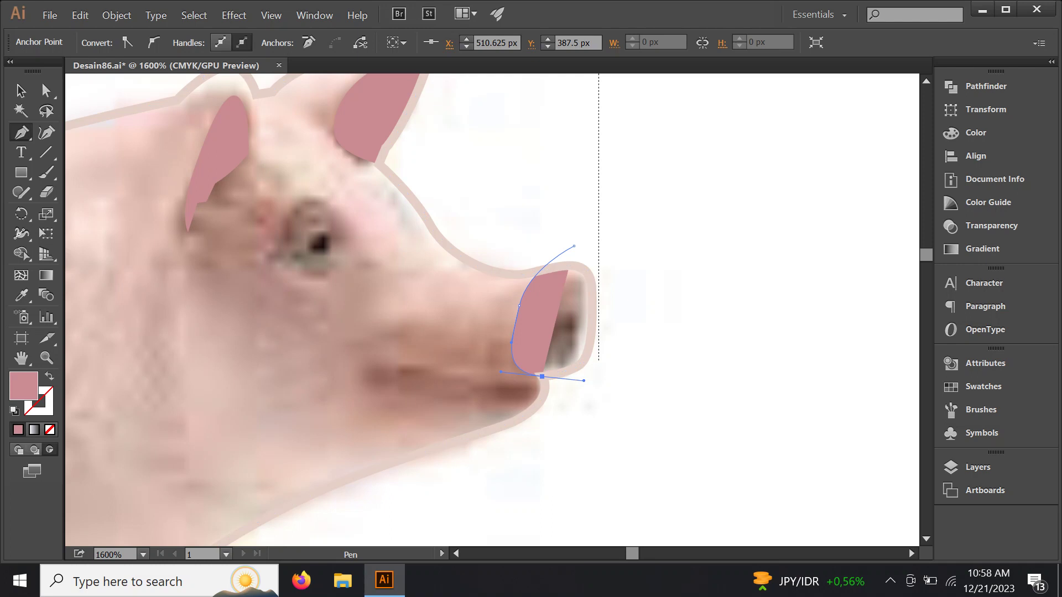
# Curve the outline up and over the snout tip, close it, and begin the mouth line.
pyautogui.moveTo(612, 340); pyautogui.dragTo(622, 303)
pyautogui.moveTo(574, 246); pyautogui.dragTo(529, 230)
pyautogui.moveTo(519, 305); pyautogui.dragTo(511, 341)
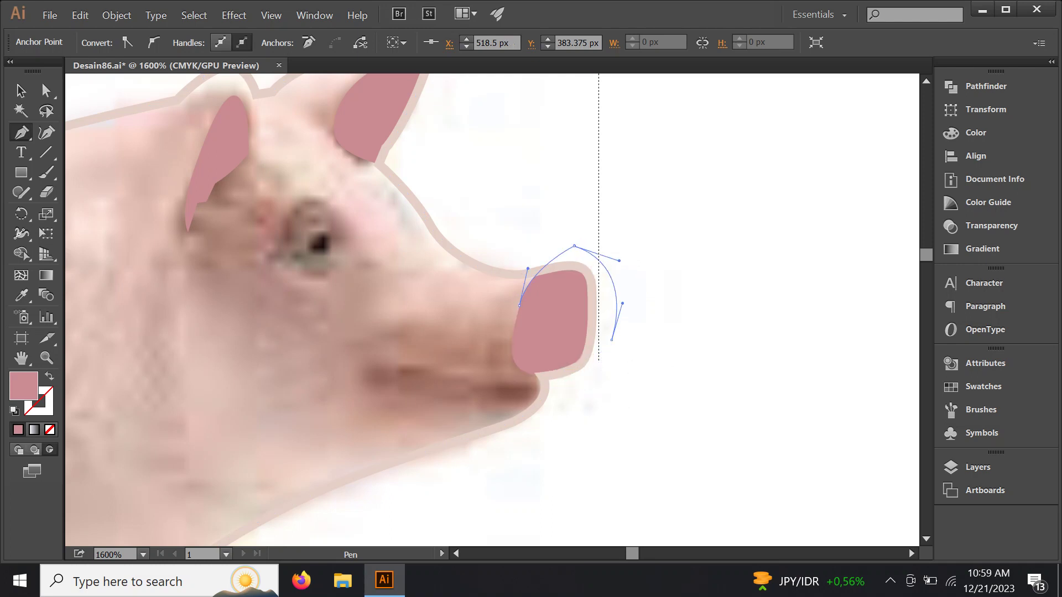
pyautogui.click(542, 376)
pyautogui.hotkey('ctrl', '-')
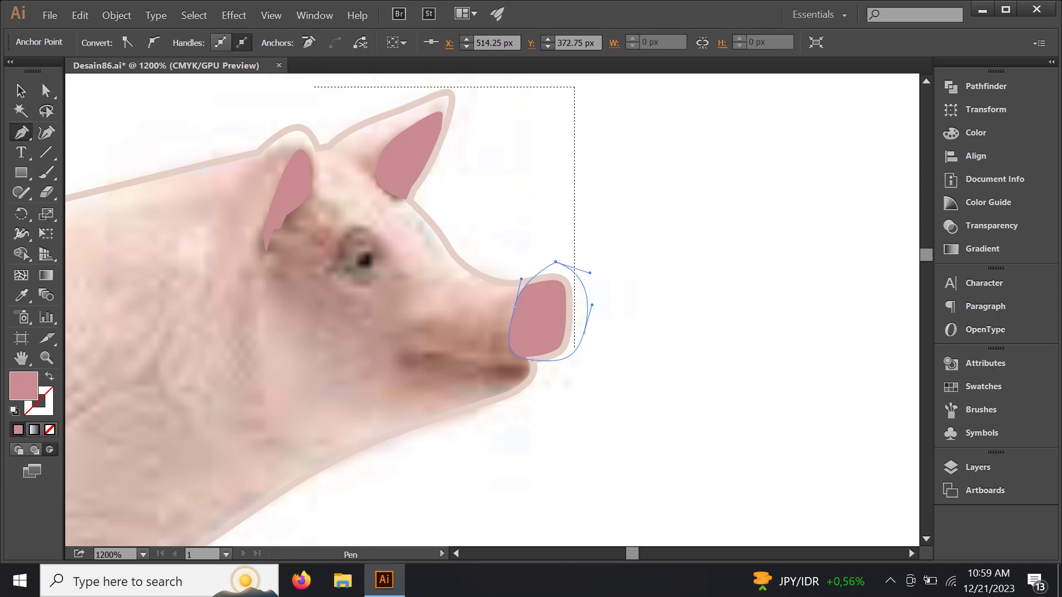
pyautogui.hotkey('ctrl', '+')
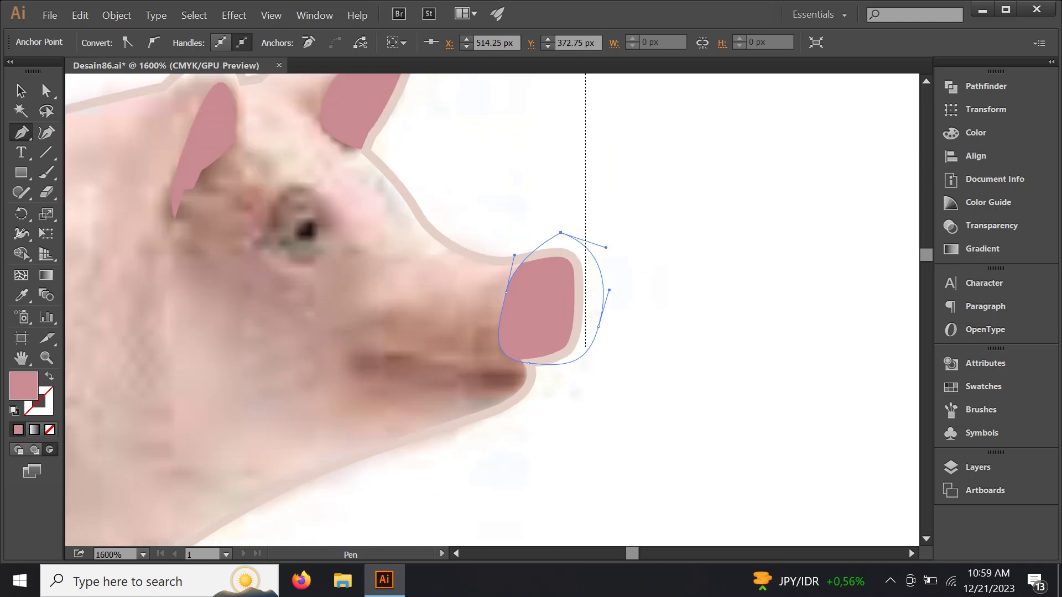
pyautogui.moveTo(529, 375); pyautogui.dragTo(552, 384)
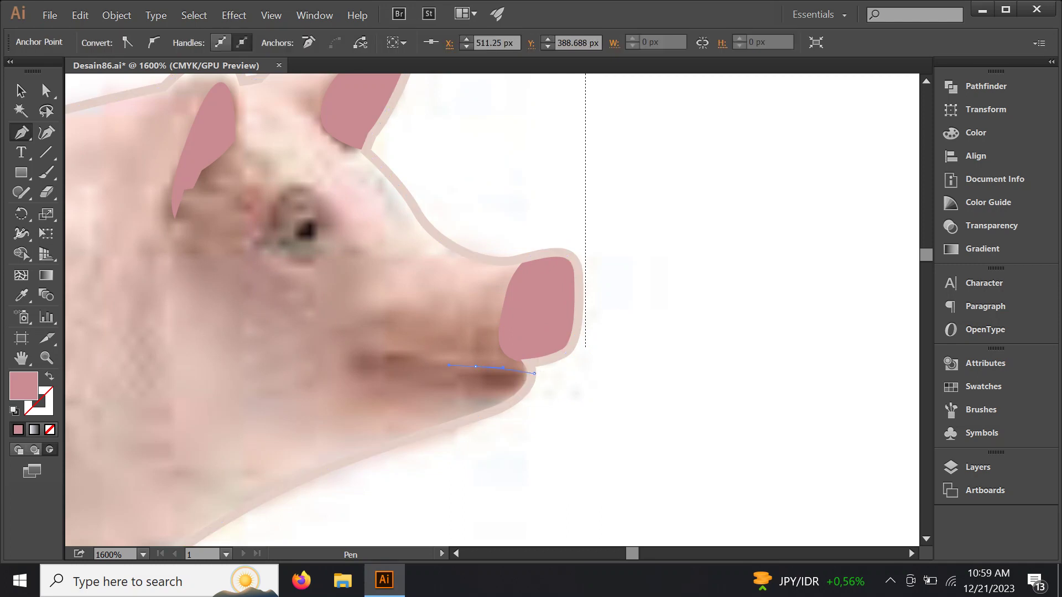
# Pen-draw a thin closed mouth shape along the pig's lower lip.
pyautogui.moveTo(475, 366); pyautogui.dragTo(403, 352)
pyautogui.click(400, 353)
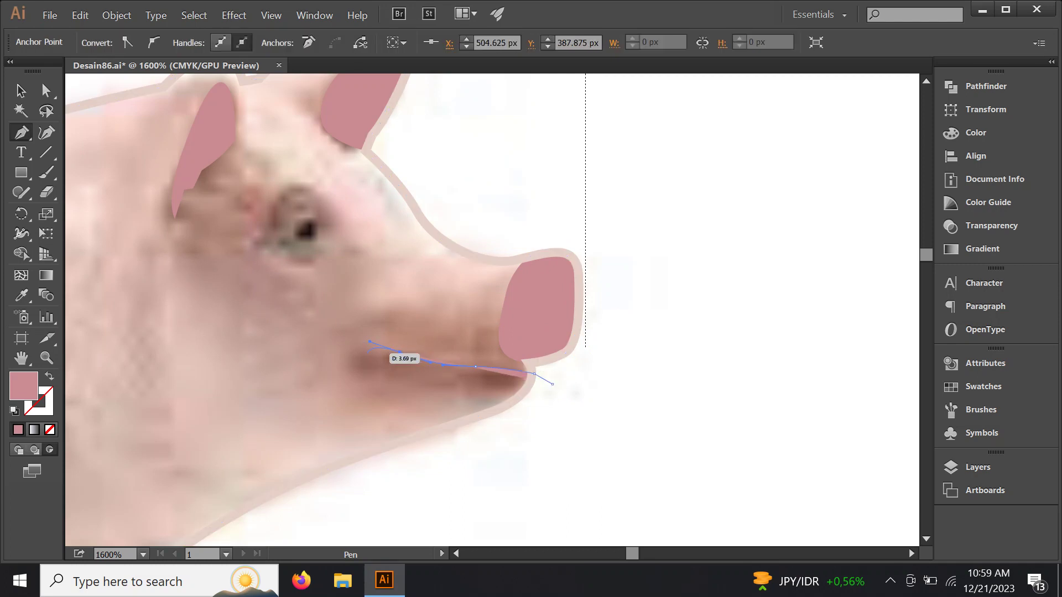
pyautogui.moveTo(404, 374); pyautogui.dragTo(487, 384)
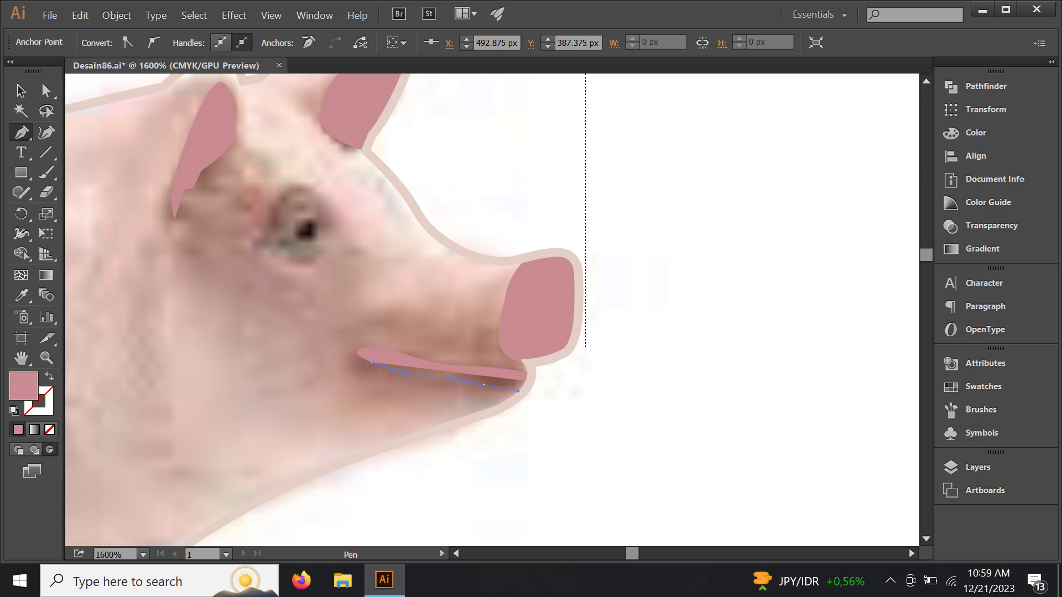
pyautogui.moveTo(550, 391); pyautogui.dragTo(552, 383)
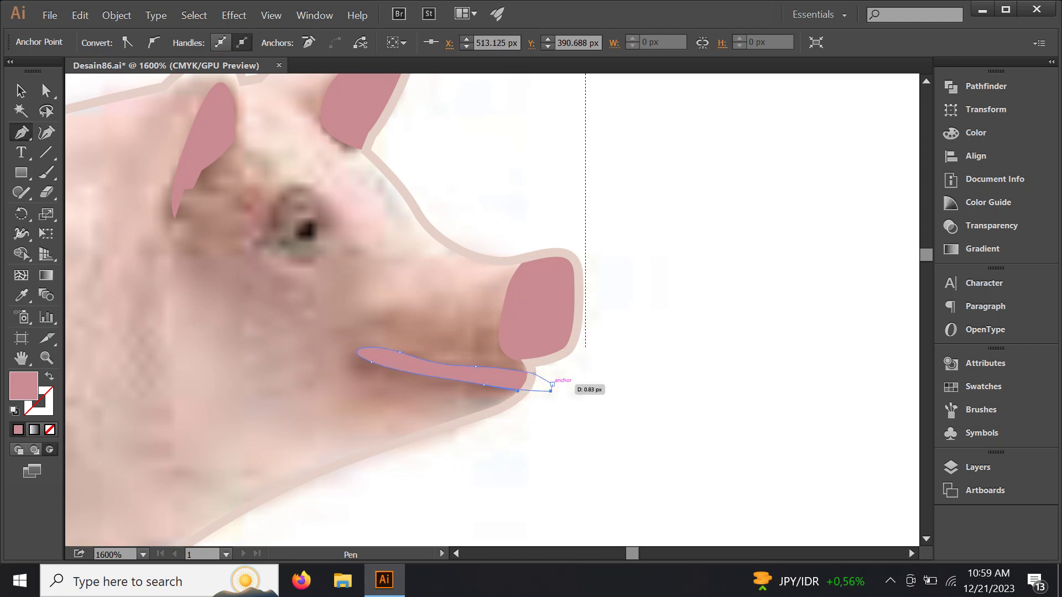
pyautogui.moveTo(552, 383); pyautogui.dragTo(552, 384)
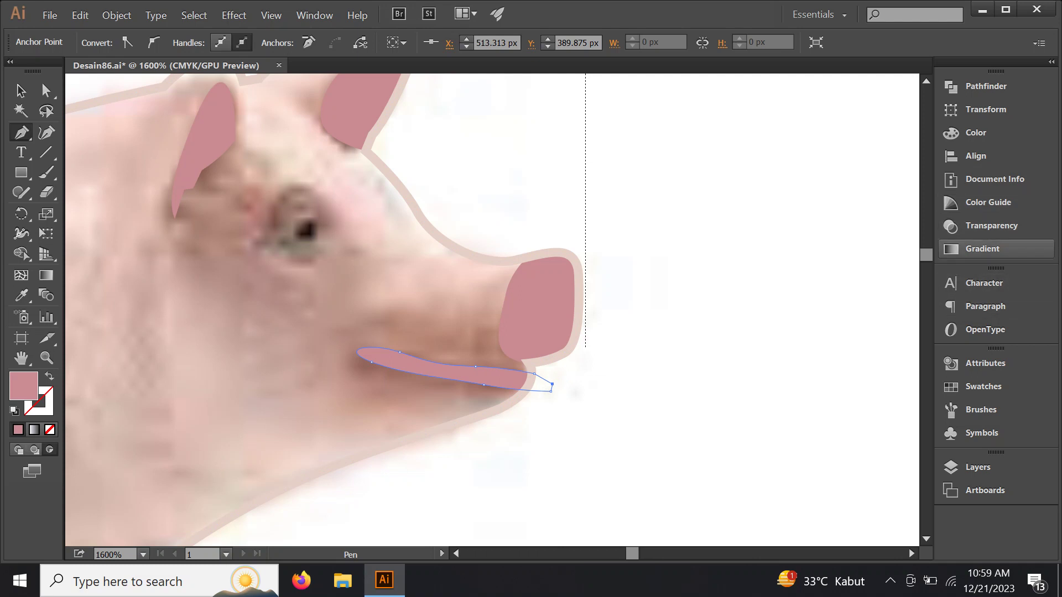
# Fill the mouth with a dark mauve shade from the Color Guide panel.
pyautogui.click(985, 202)
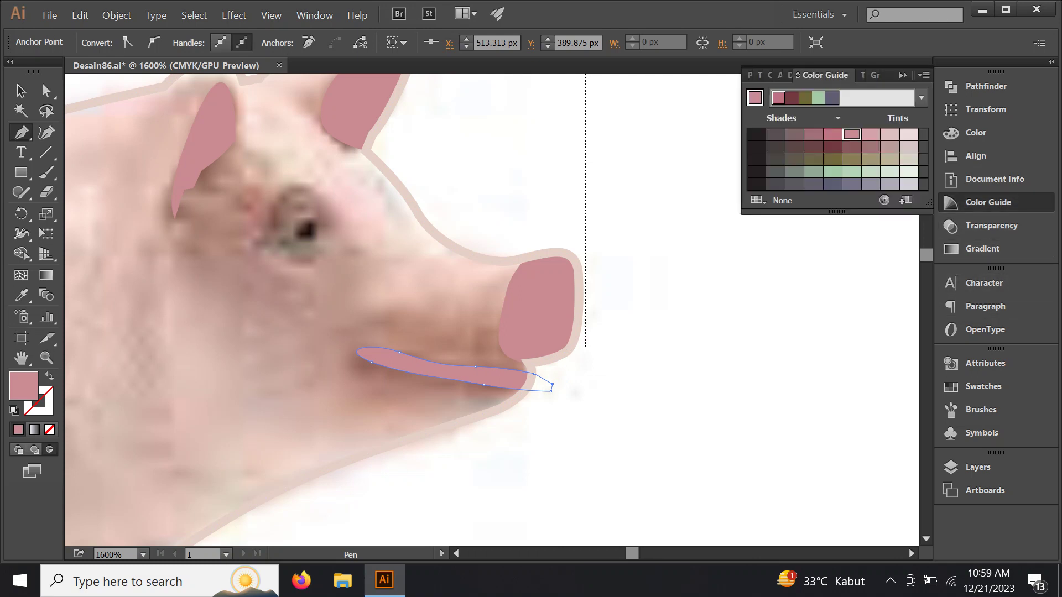
pyautogui.click(852, 146)
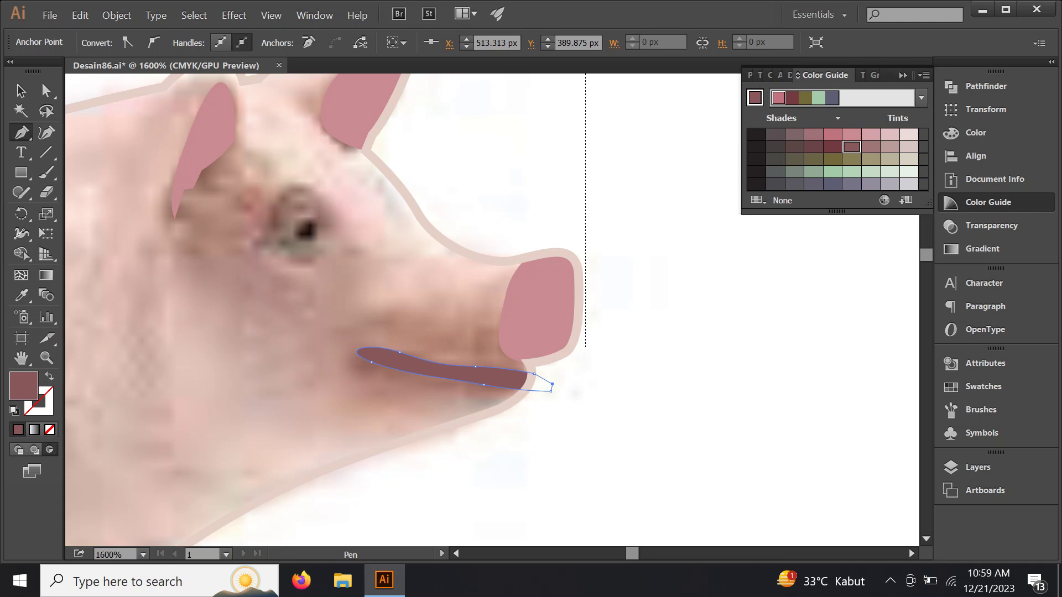
pyautogui.click(814, 147)
pyautogui.click(794, 134)
pyautogui.click(851, 146)
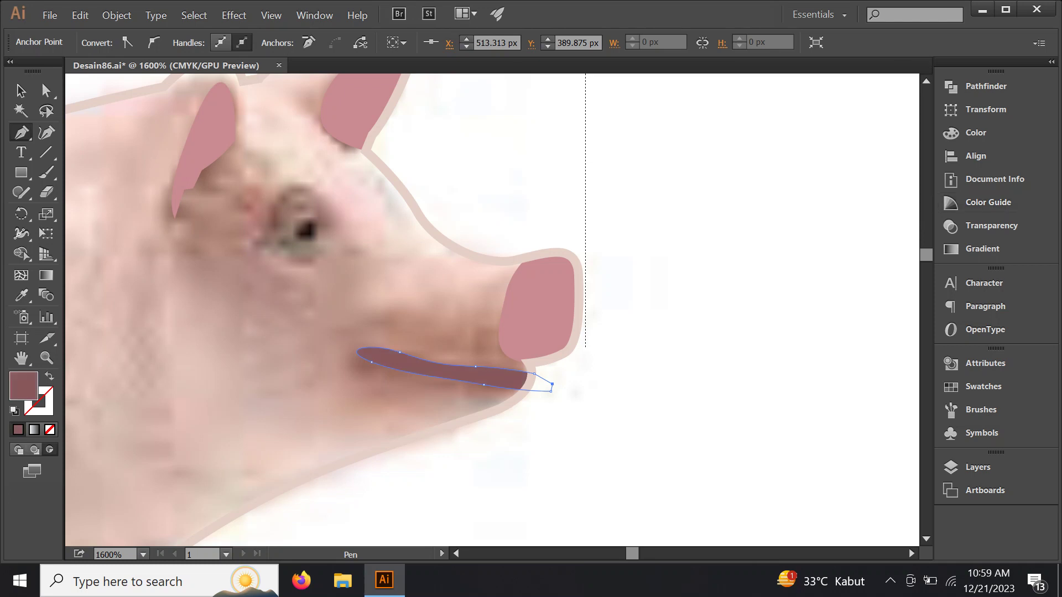
pyautogui.click(21, 90)
# Select the pig body outline in the Layers panel and fill it pink.
pyautogui.hotkey('ctrl', 'shift', 'a')
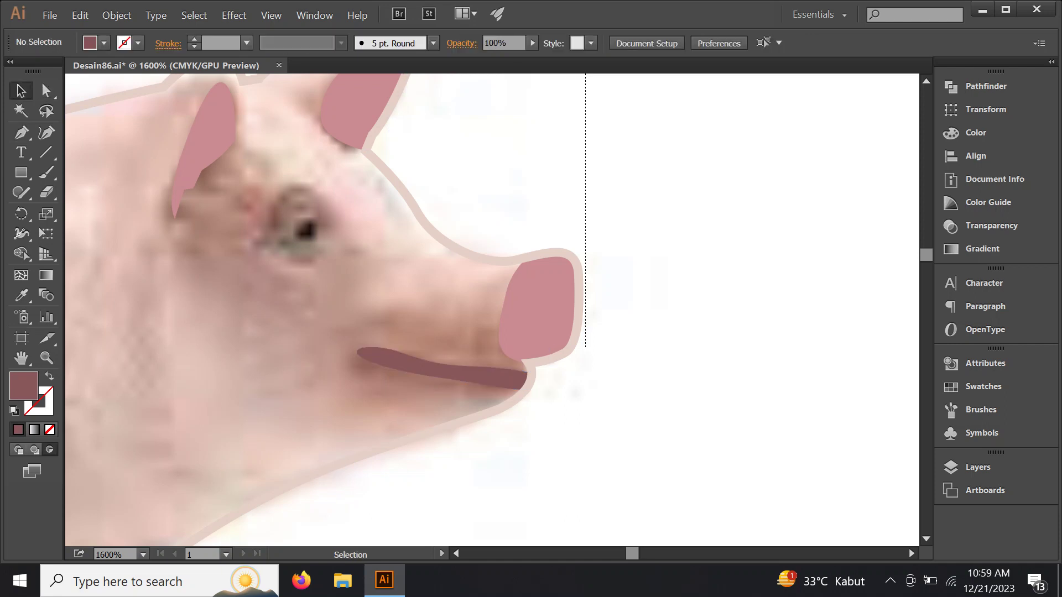
pyautogui.hotkey('ctrl', '-')
pyautogui.hotkey('ctrl', '-')
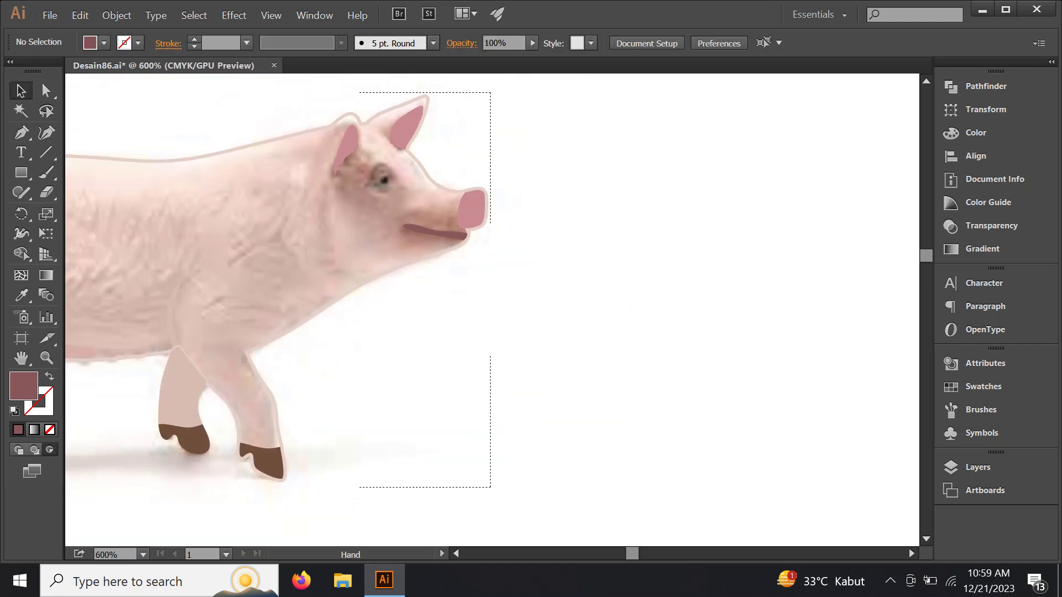
pyautogui.moveTo(387, 277); pyautogui.dragTo(523, 276)
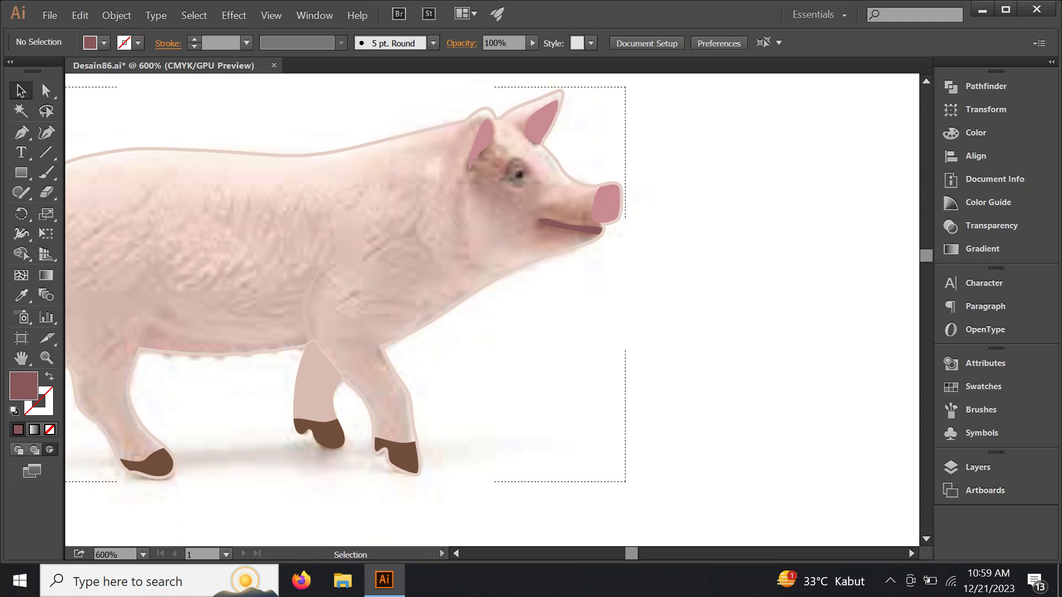
pyautogui.click(978, 467)
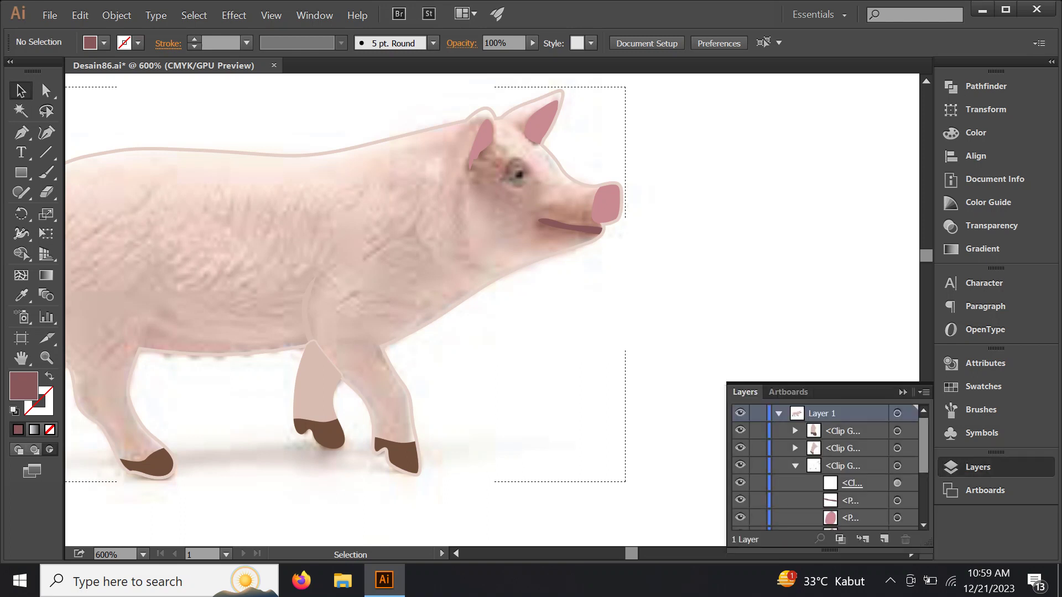
pyautogui.click(898, 482)
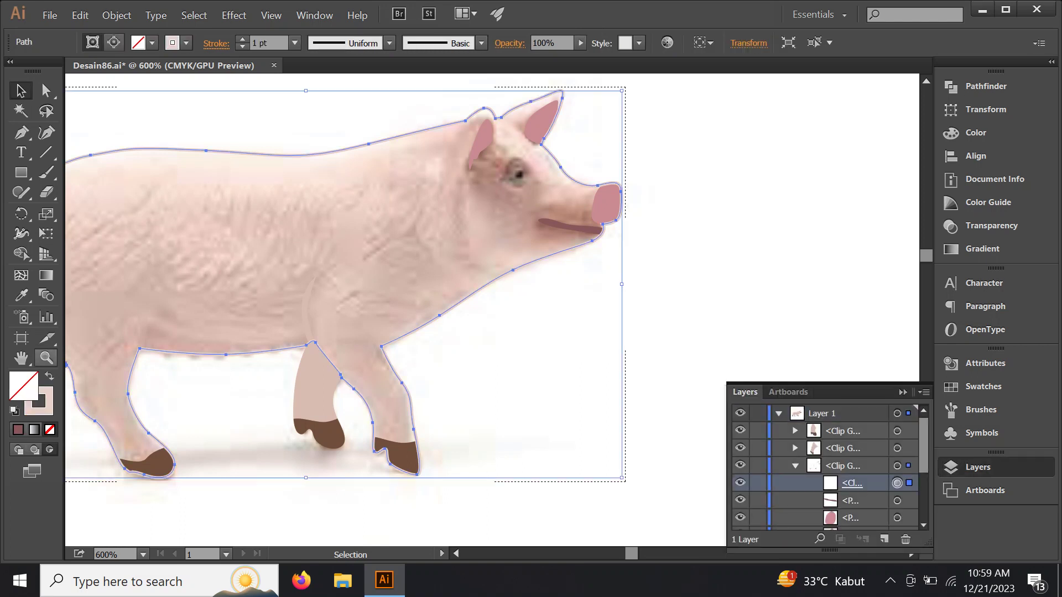
pyautogui.click(49, 377)
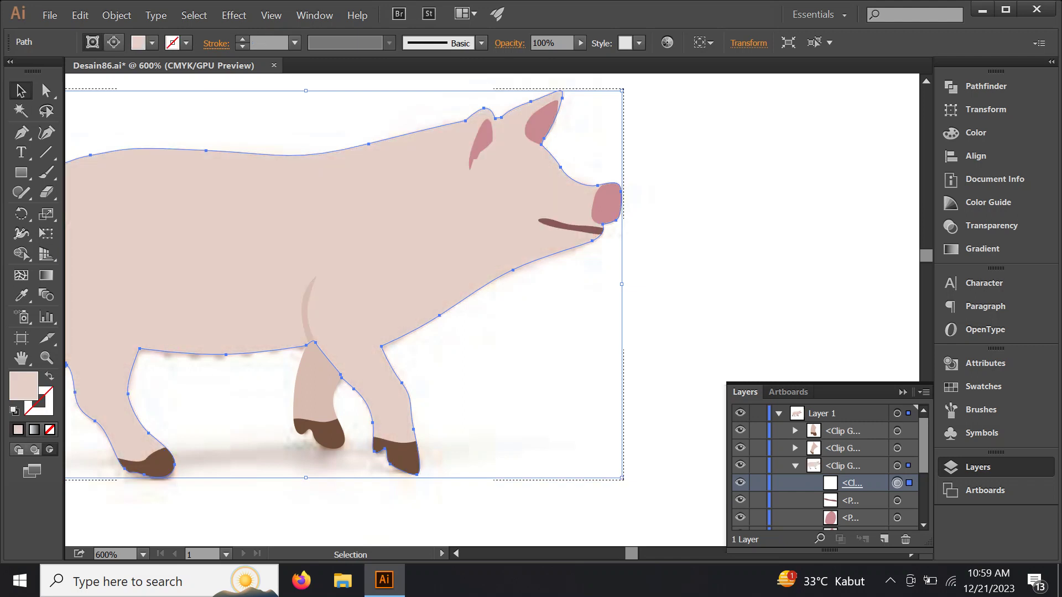
# Eyedropper the hooves' dark brown onto the mouth, then zoom back in on the snout.
pyautogui.moveTo(387, 277); pyautogui.dragTo(554, 265)
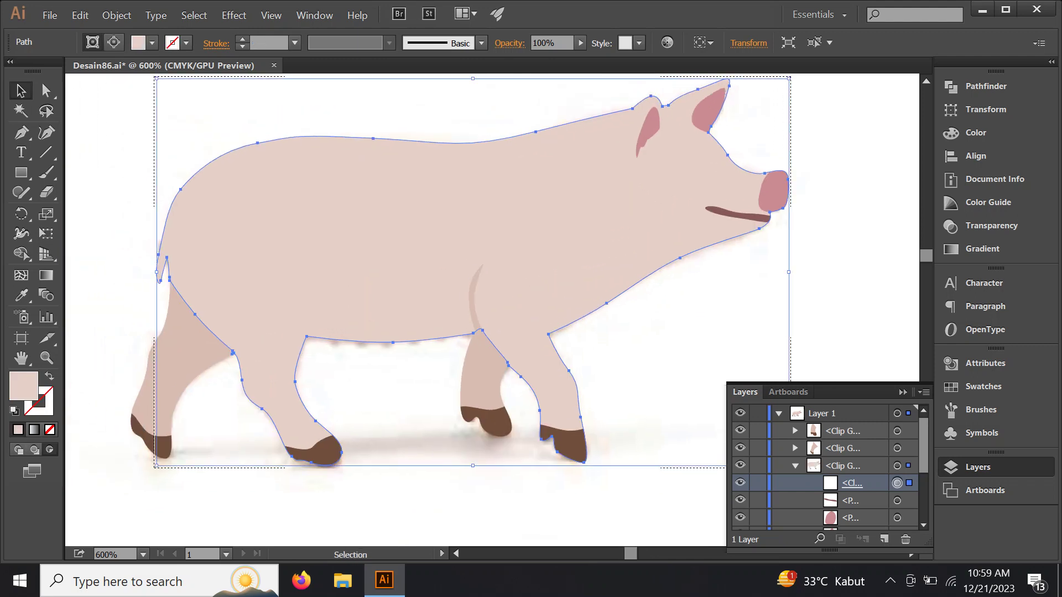
pyautogui.click(736, 214)
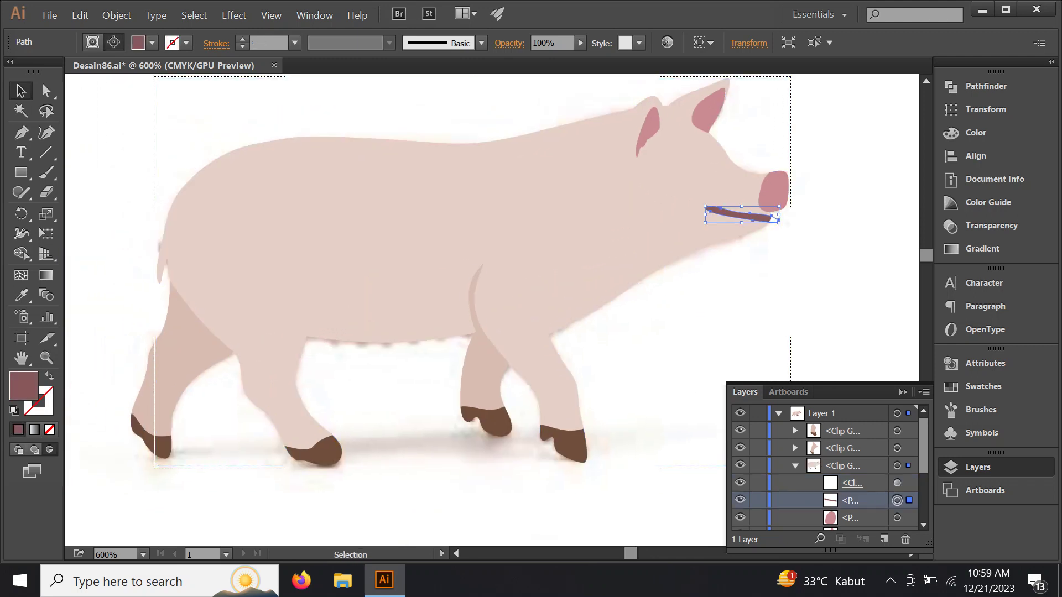
pyautogui.click(21, 295)
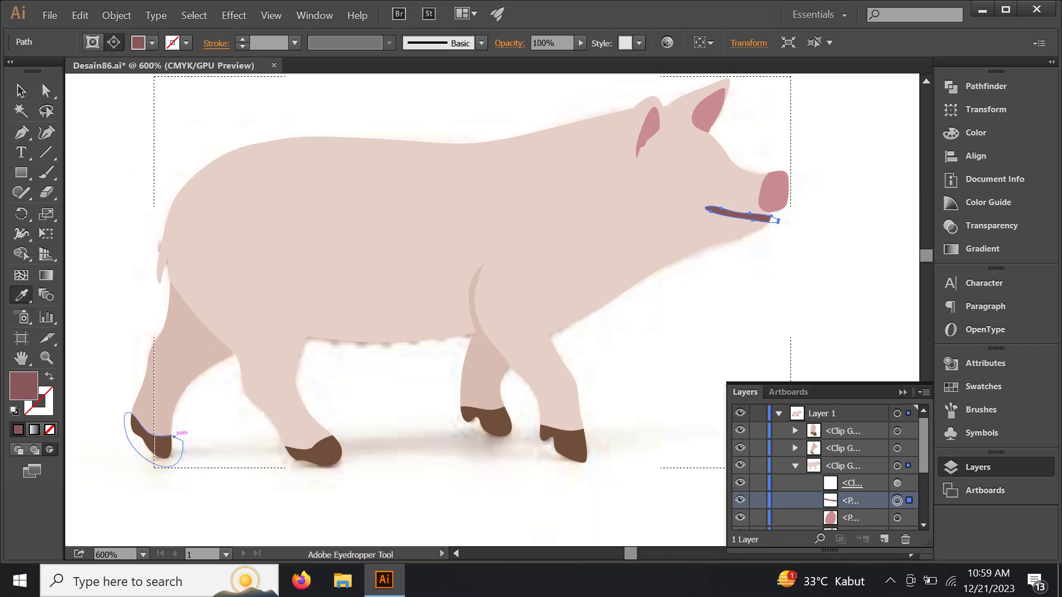
pyautogui.click(146, 440)
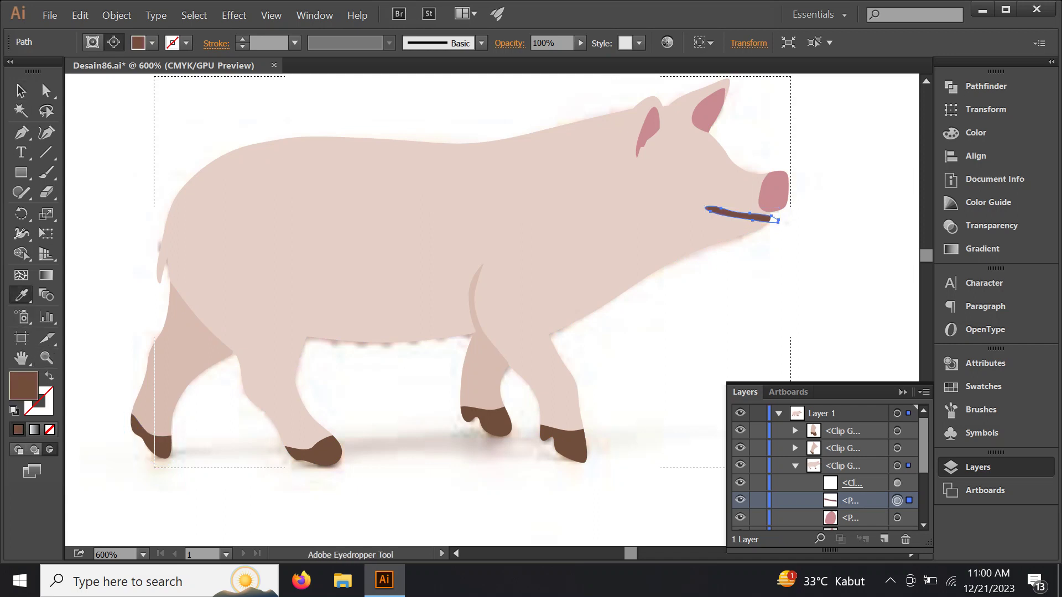
pyautogui.click(21, 90)
pyautogui.moveTo(442, 276); pyautogui.dragTo(348, 327)
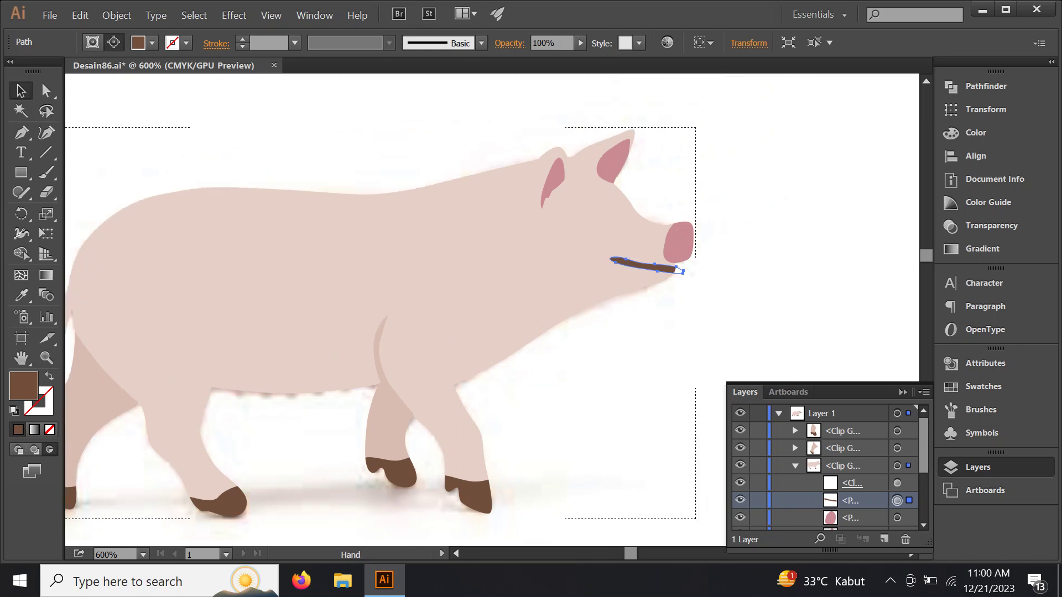
pyautogui.moveTo(592, 196); pyautogui.dragTo(552, 222)
# Draw a black circle on the pig's head for the eye.
pyautogui.scroll(2, 552, 222)
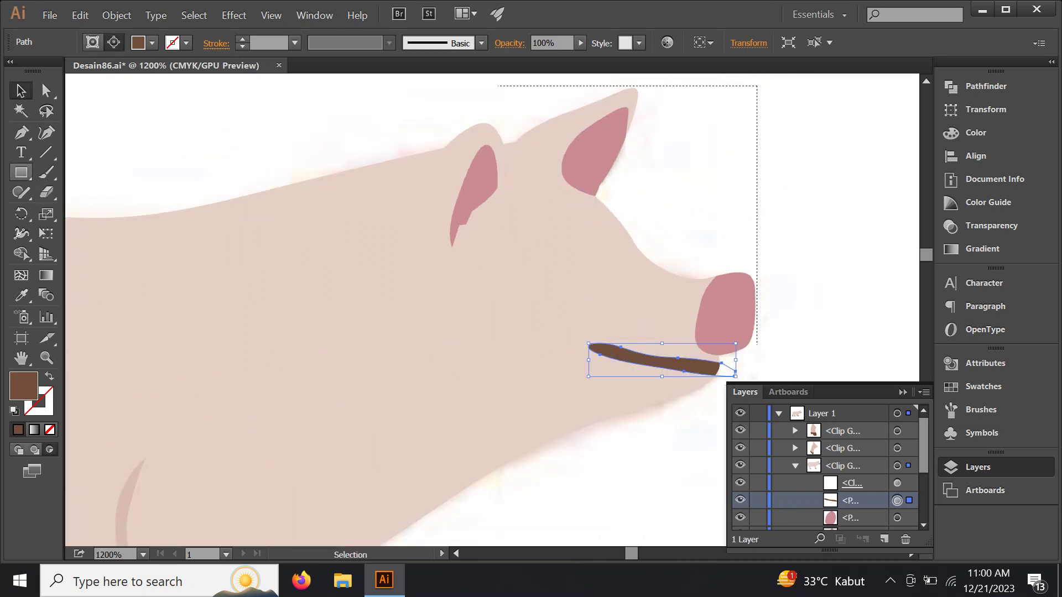
pyautogui.moveTo(21, 172); pyautogui.dragTo(83, 211)
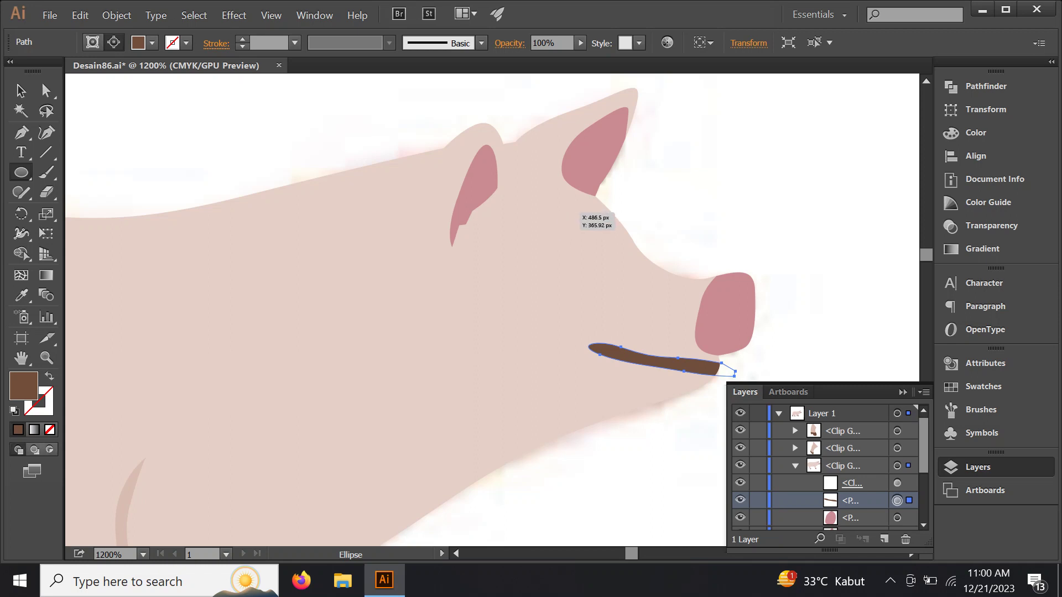
pyautogui.moveTo(538, 222); pyautogui.dragTo(602, 286)
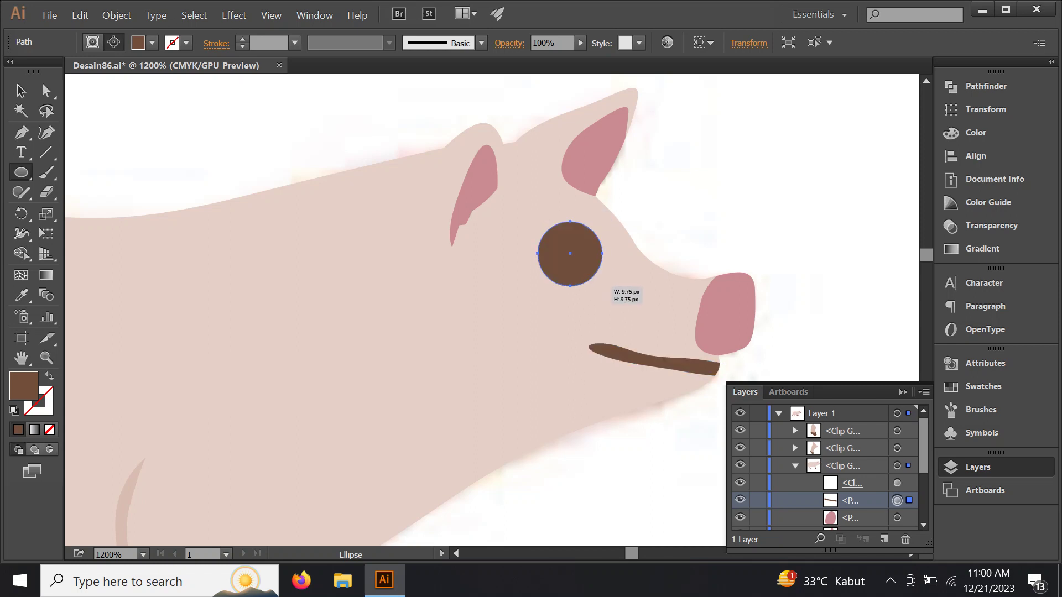
pyautogui.click(103, 43)
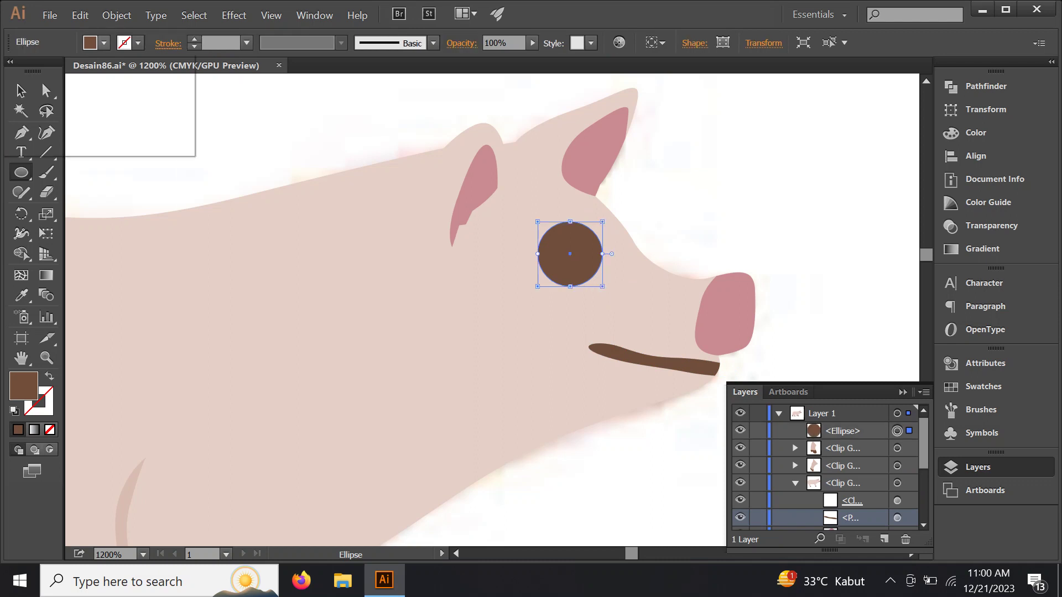
pyautogui.click(46, 71)
pyautogui.press('Escape')
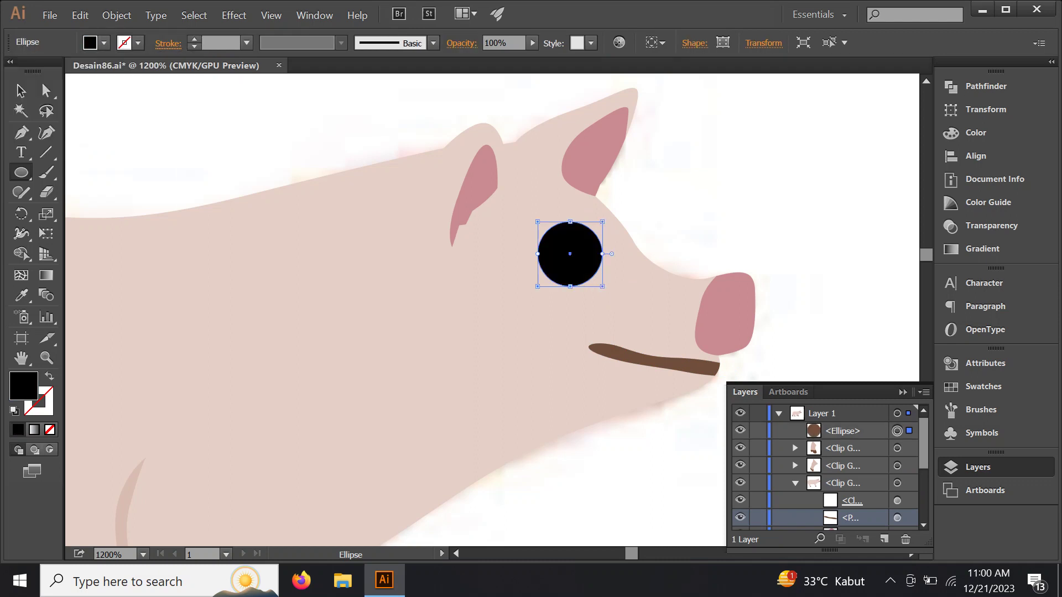
pyautogui.press('v')
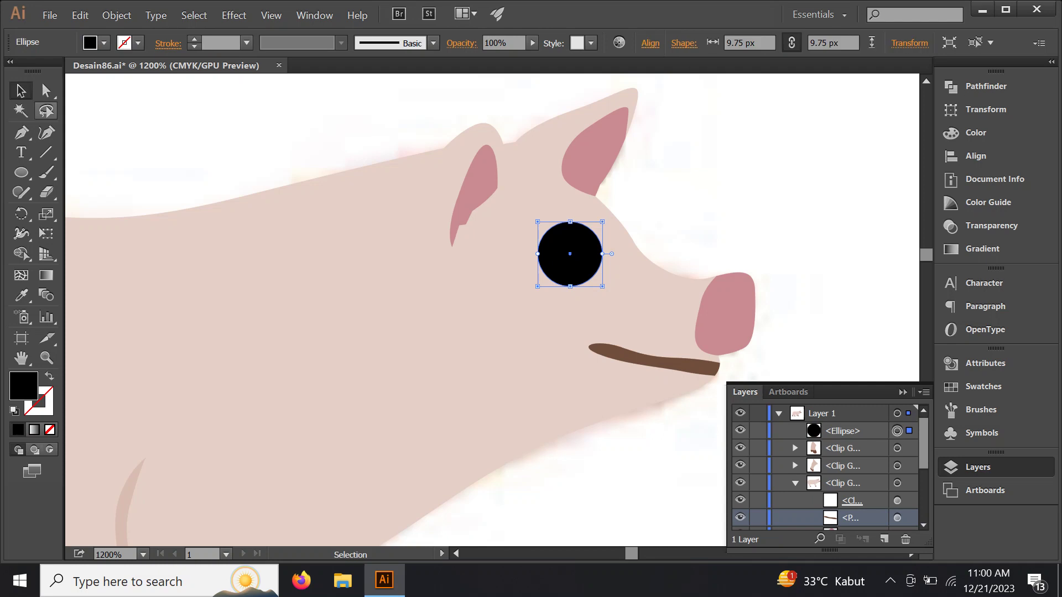
pyautogui.hotkey('ctrl', '+')
pyautogui.moveTo(570, 260); pyautogui.dragTo(548, 266)
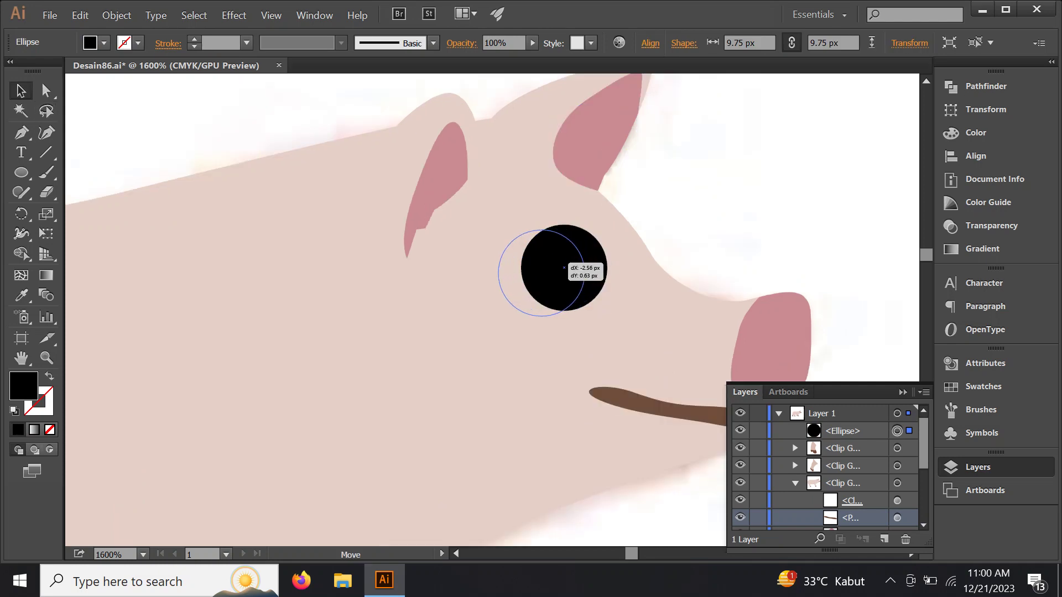
# Add a smaller white highlight circle inside the black eye.
pyautogui.press('alt')
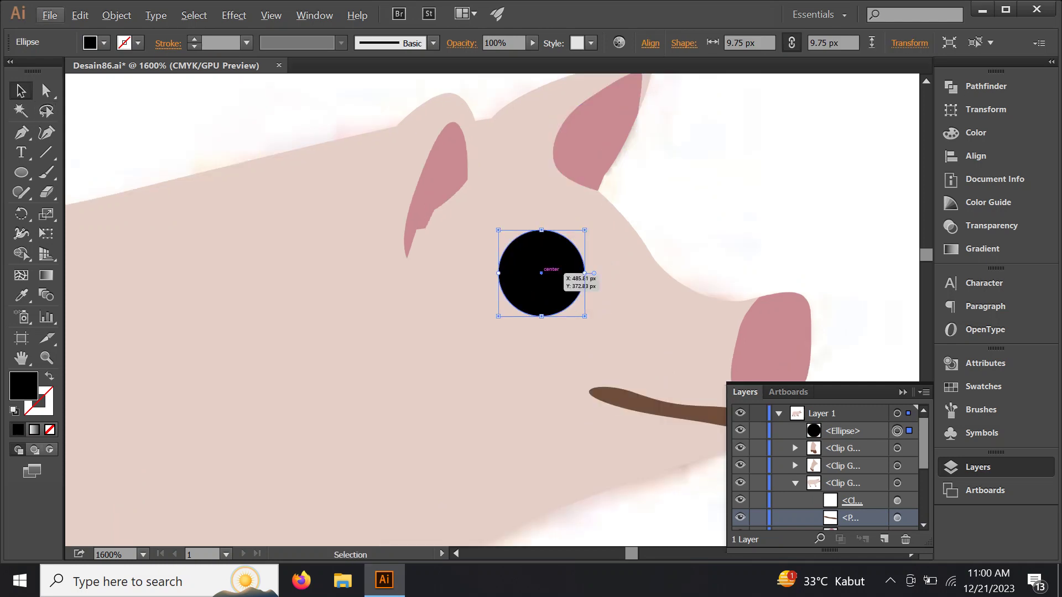
pyautogui.press('l')
pyautogui.press('l')
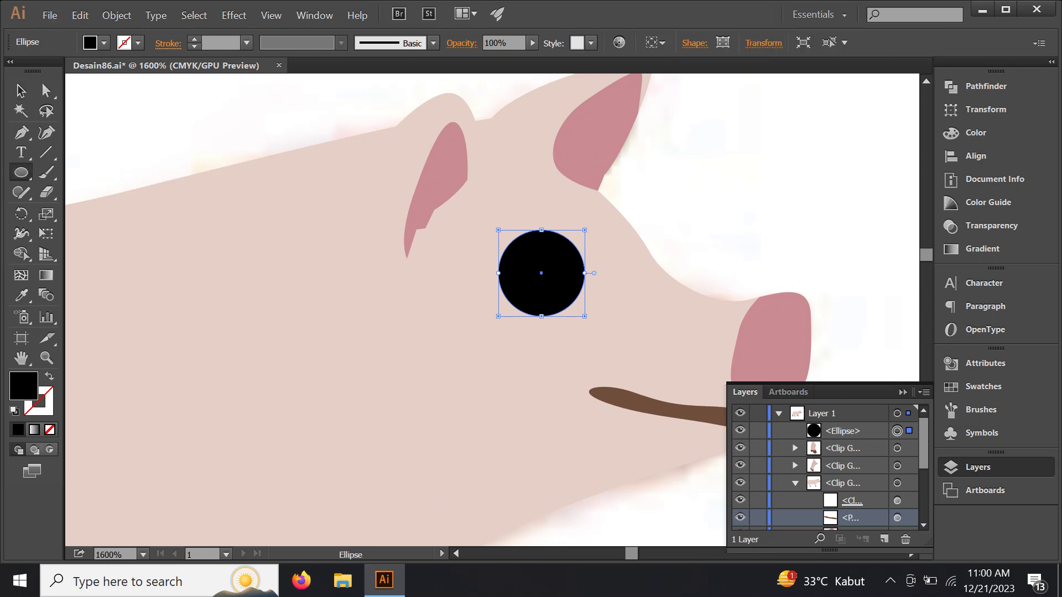
pyautogui.scroll(1, 551, 287)
pyautogui.moveTo(556, 273); pyautogui.dragTo(585, 301)
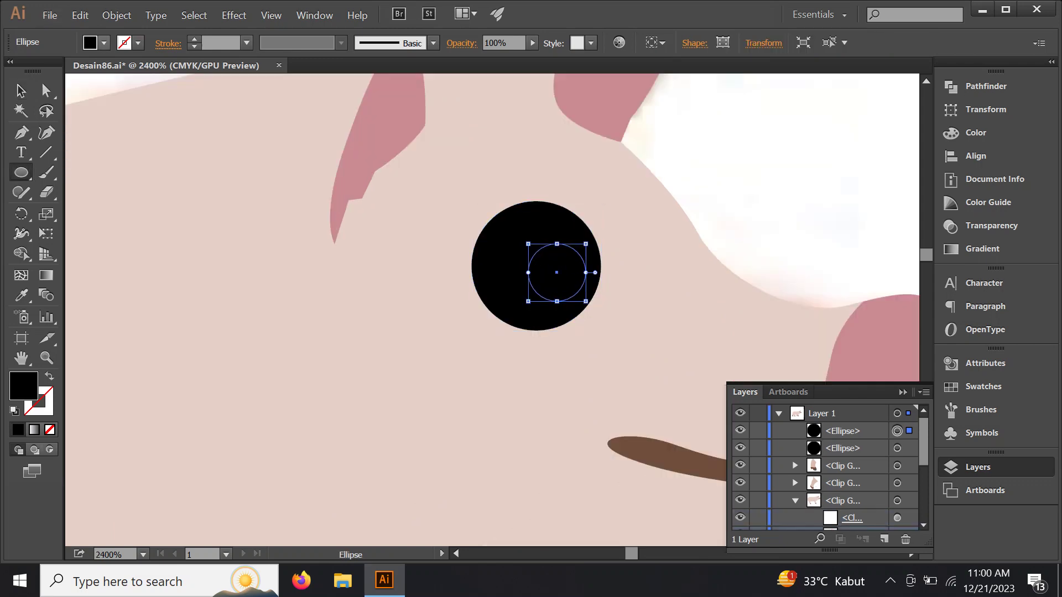
pyautogui.click(104, 43)
pyautogui.click(34, 71)
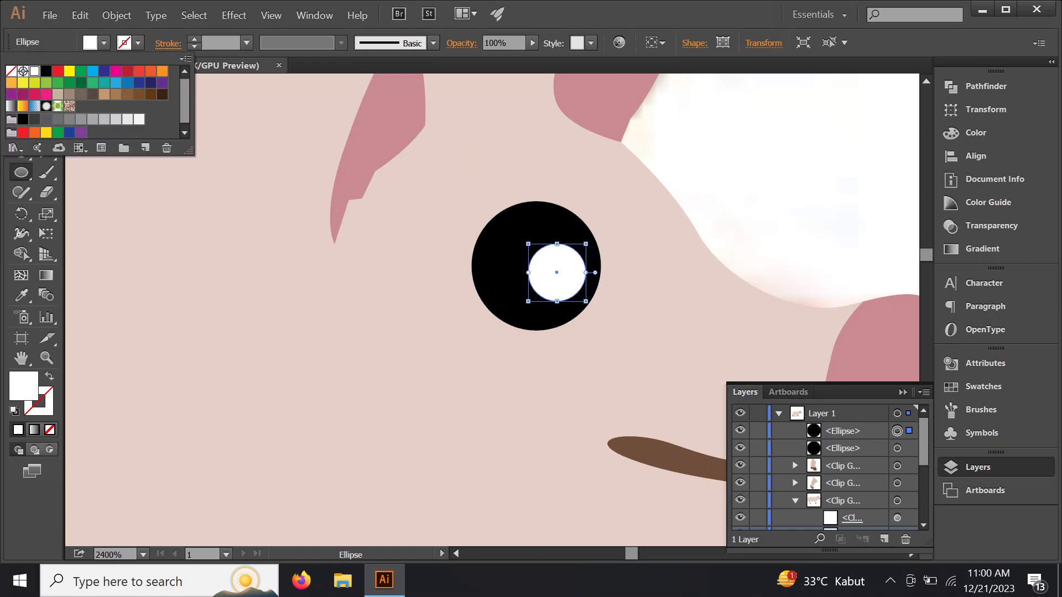
pyautogui.press('Escape')
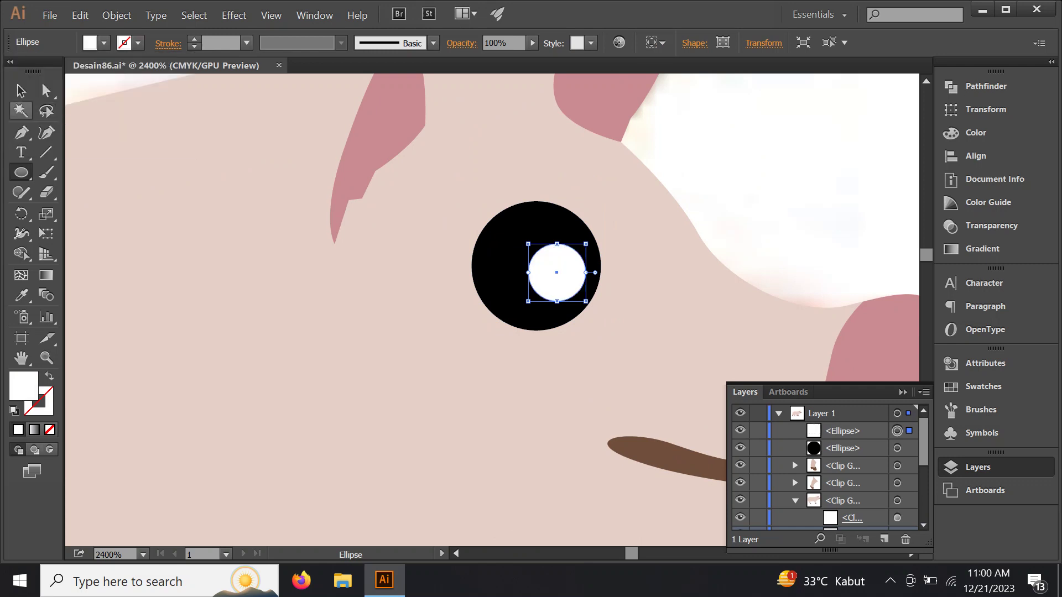
pyautogui.click(21, 90)
pyautogui.moveTo(575, 273); pyautogui.dragTo(568, 270)
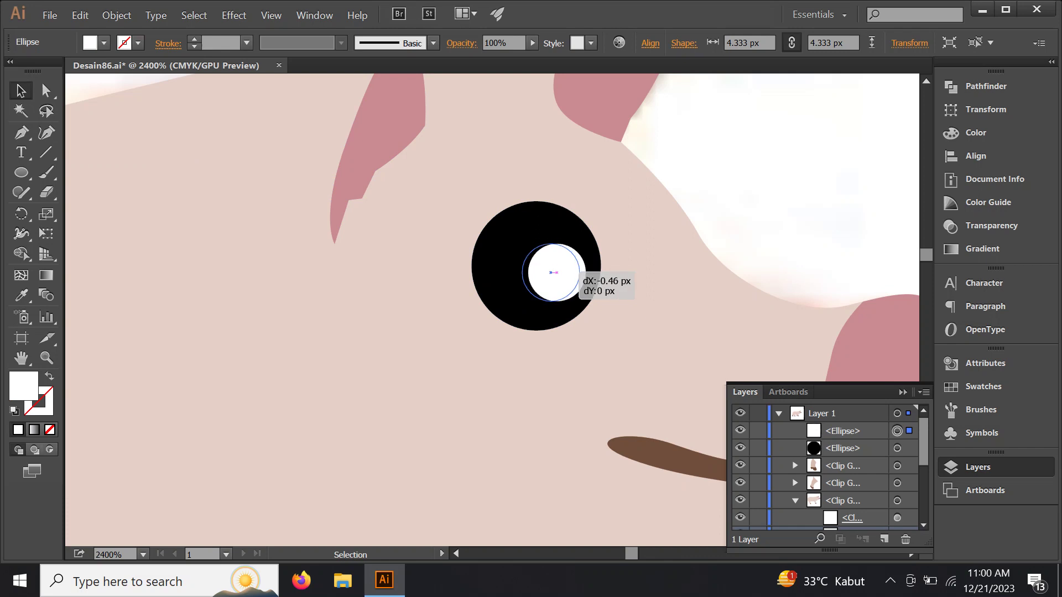
pyautogui.hotkey('ctrl', '-')
pyautogui.hotkey('ctrl', '-')
pyautogui.hotkey('ctrl', '-')
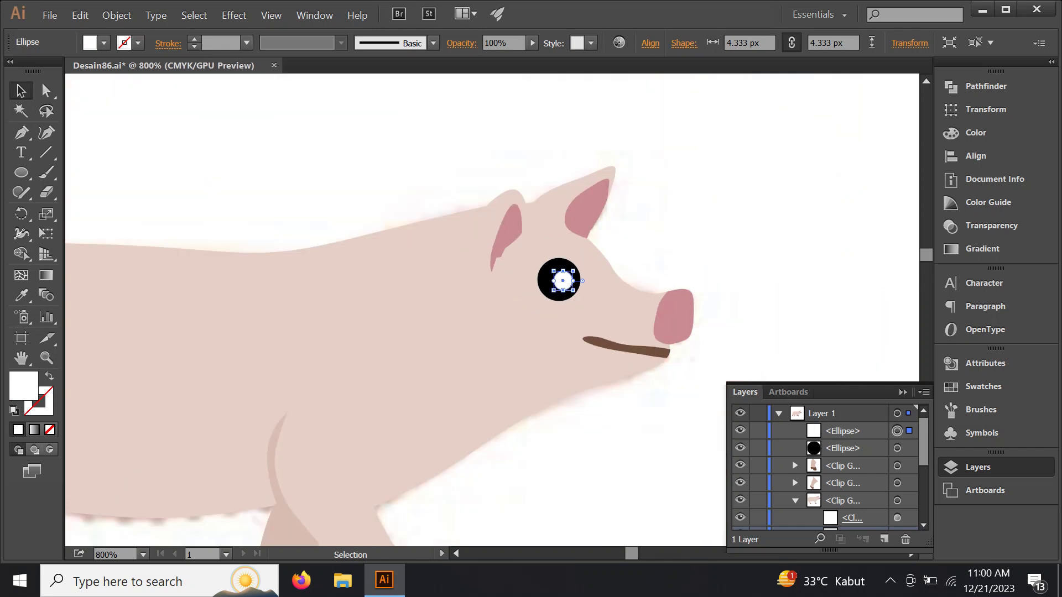
# Recolour the mouth black by sampling the eye with the Eyedropper.
pyautogui.scroll(-3, 852, 483)
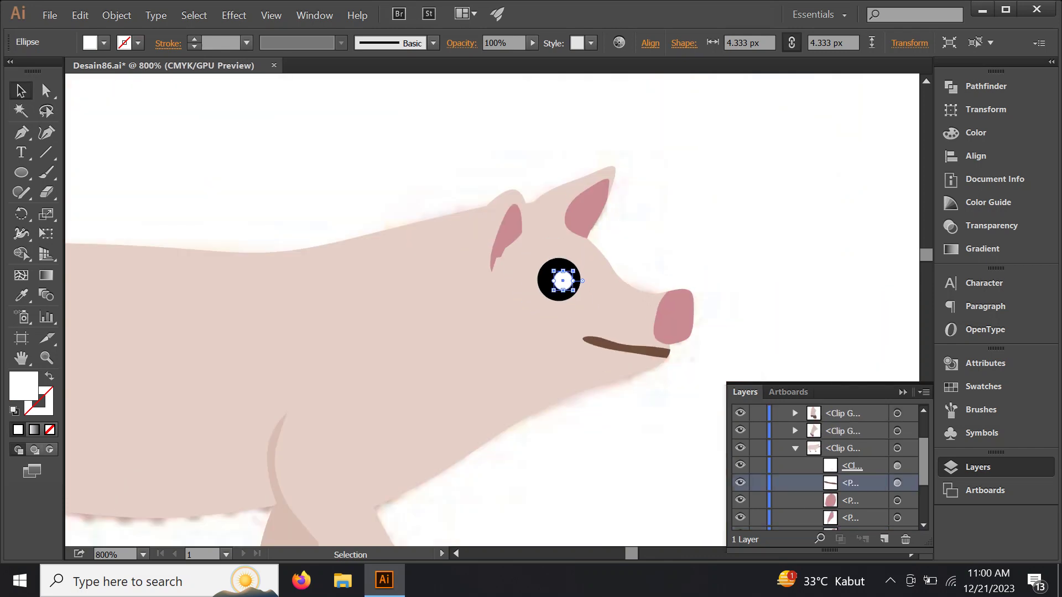
pyautogui.click(898, 483)
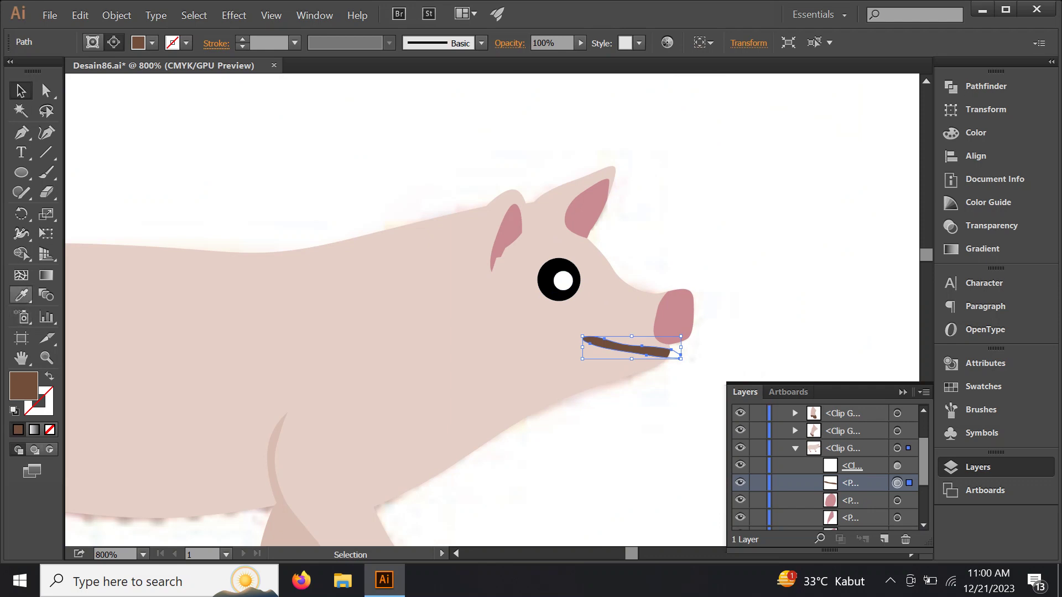
pyautogui.click(21, 295)
pyautogui.click(545, 285)
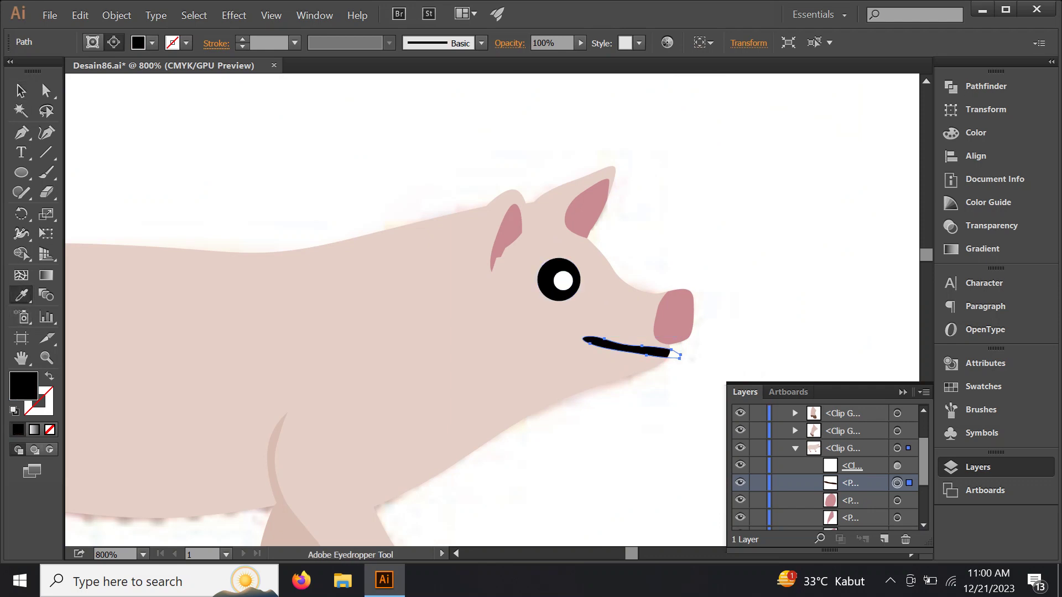
# Turn two selected brown hooves black, sampled from the mouth.
pyautogui.scroll(-2, 503, 233)
pyautogui.scroll(-1, 379, 318)
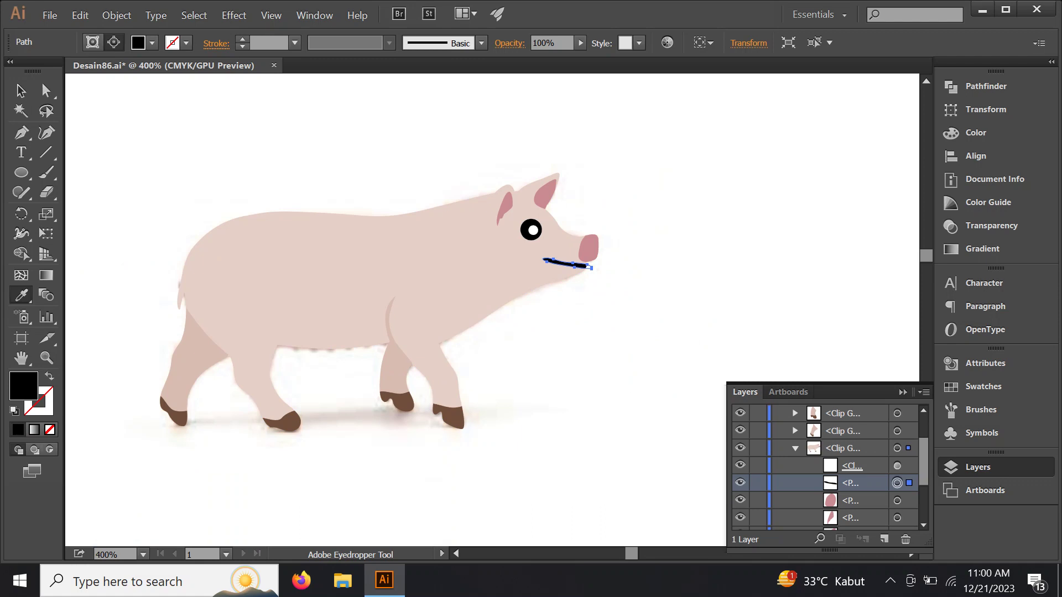
pyautogui.scroll(-3, 824, 468)
pyautogui.keyDown('ctrl'); pyautogui.click(282, 423); pyautogui.keyUp('ctrl')
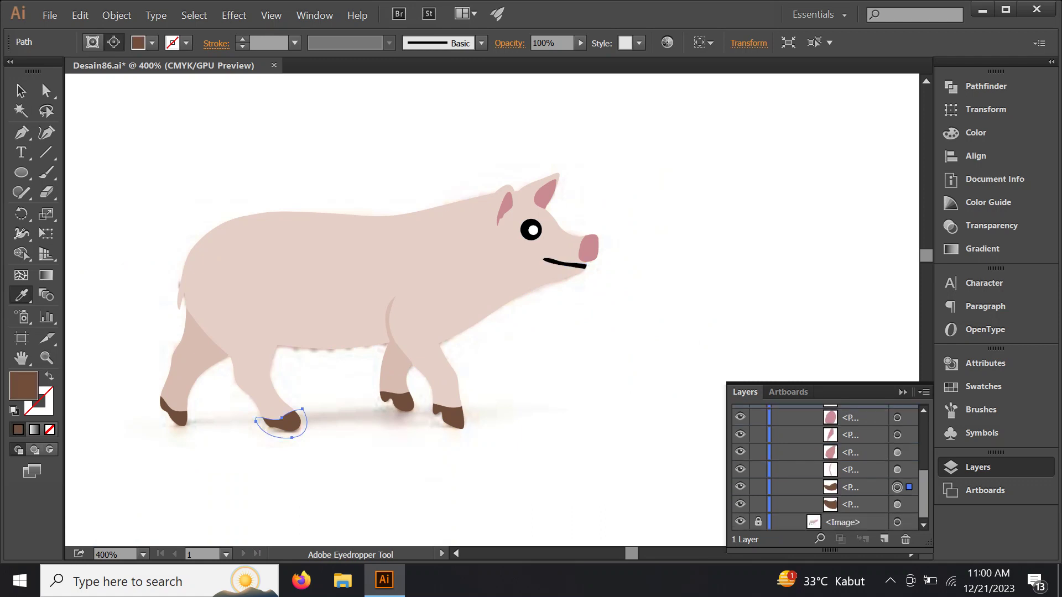
pyautogui.keyDown('ctrl'); pyautogui.keyDown('shift'); pyautogui.click(451, 418); pyautogui.keyUp('shift'); pyautogui.keyUp('ctrl')
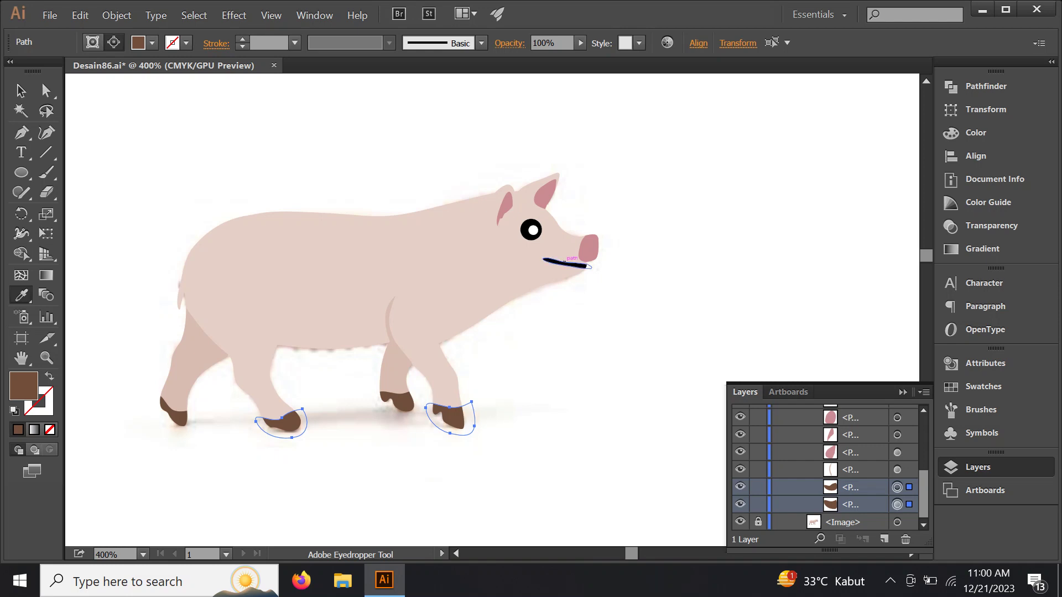
pyautogui.click(567, 264)
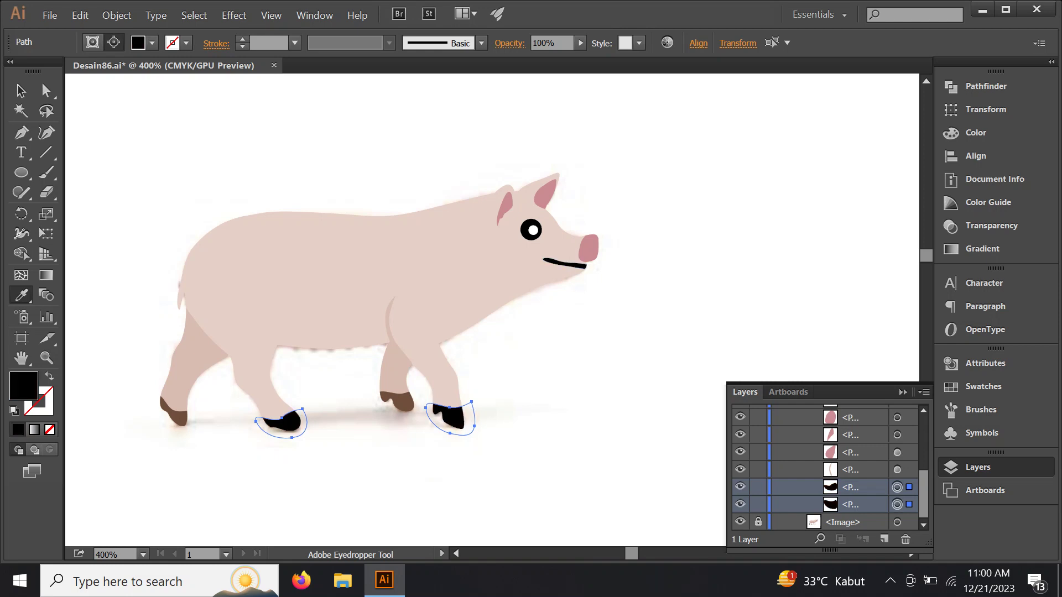
pyautogui.scroll(3, 824, 467)
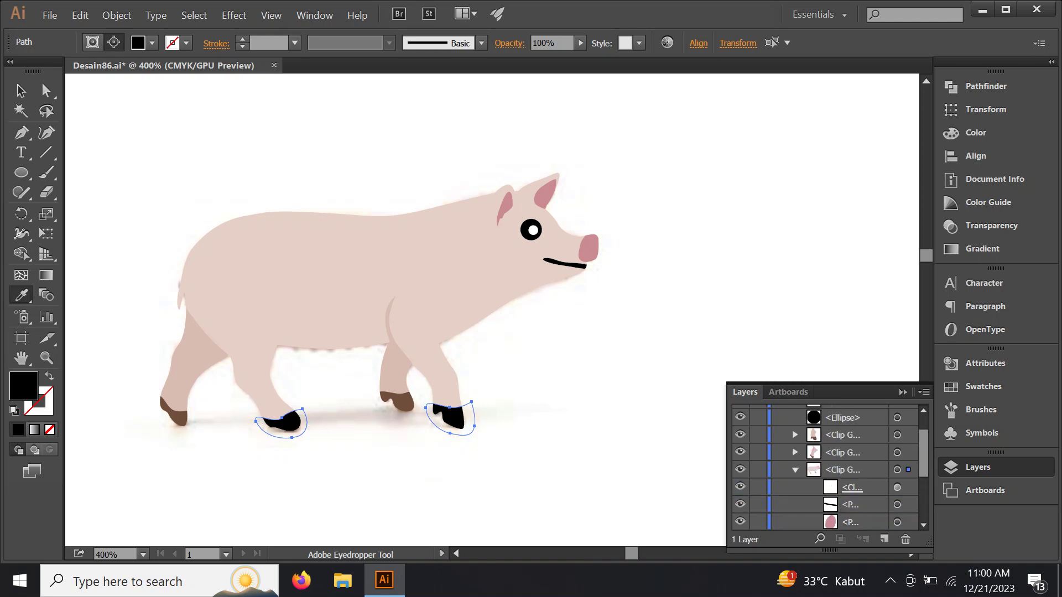
# Select the remaining brown hooves in the Layers panel and make them black.
pyautogui.click(795, 469)
pyautogui.click(795, 465)
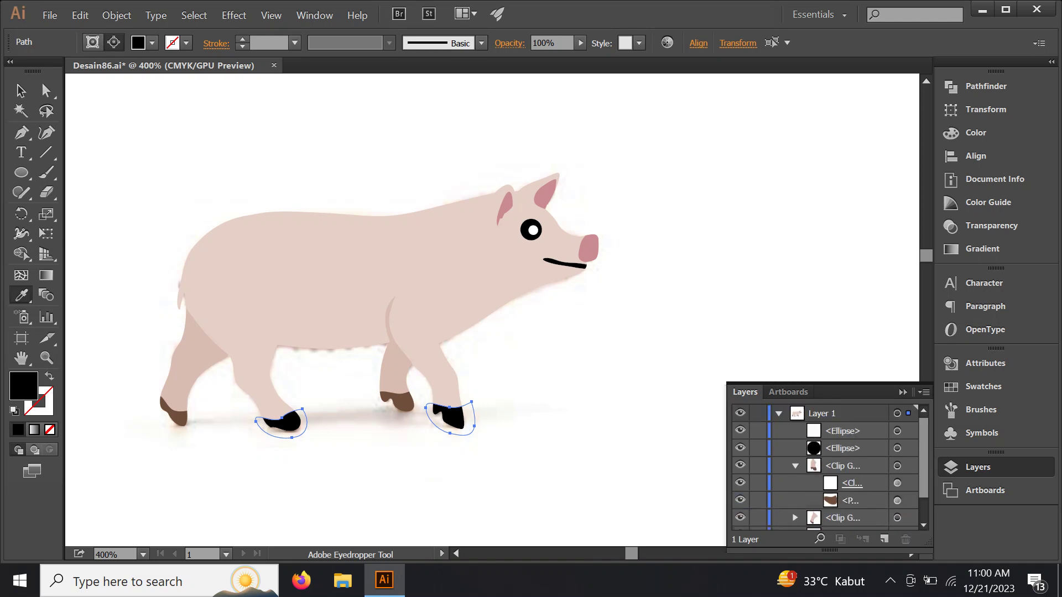
pyautogui.scroll(-2, 824, 468)
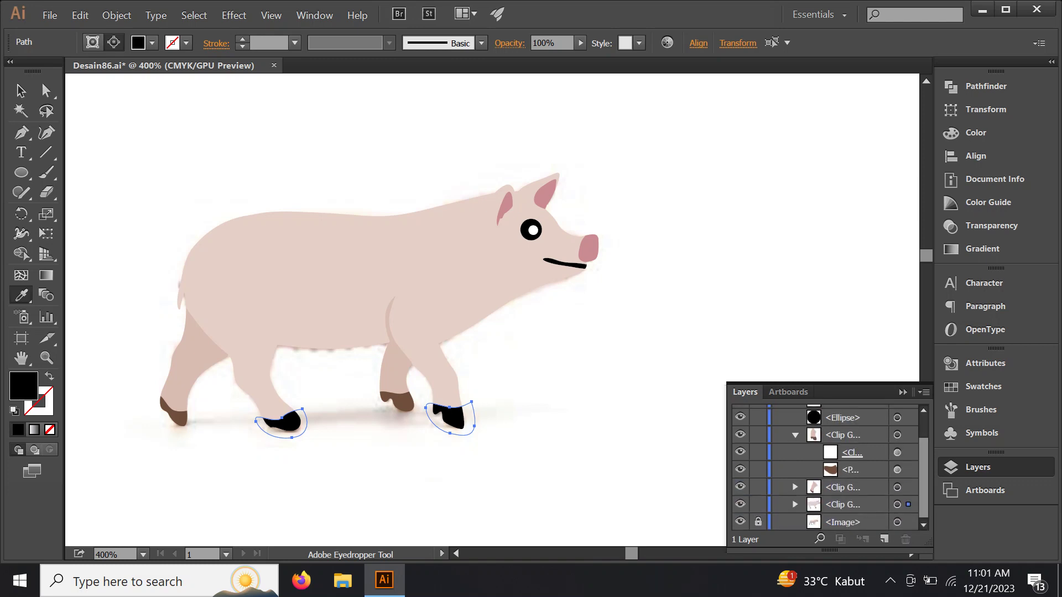
pyautogui.click(795, 487)
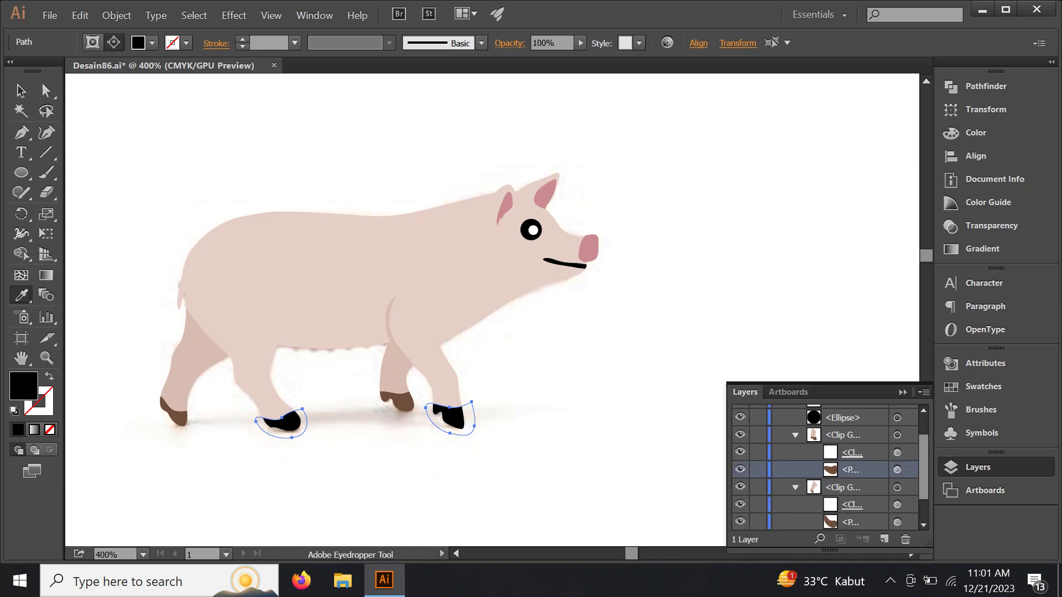
pyautogui.click(897, 470)
pyautogui.keyDown('shift'); pyautogui.click(898, 522); pyautogui.keyUp('shift')
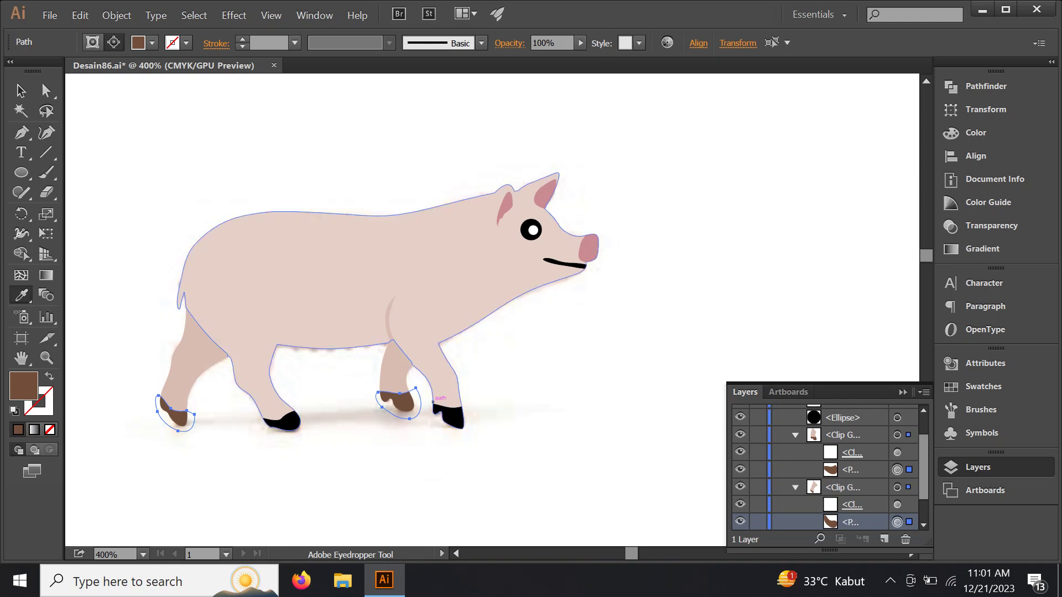
pyautogui.click(449, 417)
# Deselect everything and collapse the expanded Clip Group rows in the Layers panel.
pyautogui.press('a')
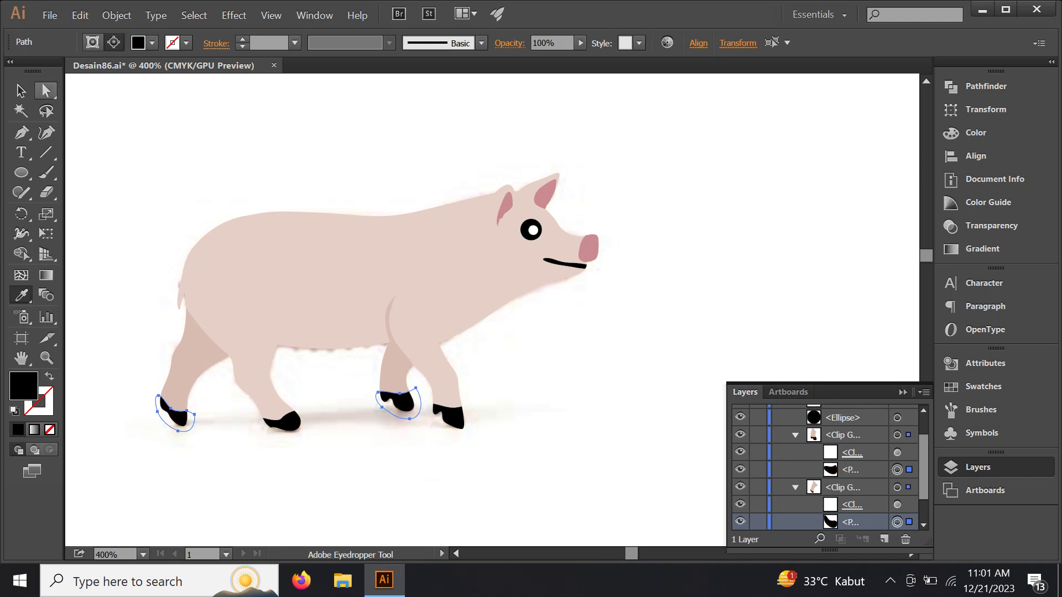
pyautogui.hotkey('ctrl', 'shift', 'a')
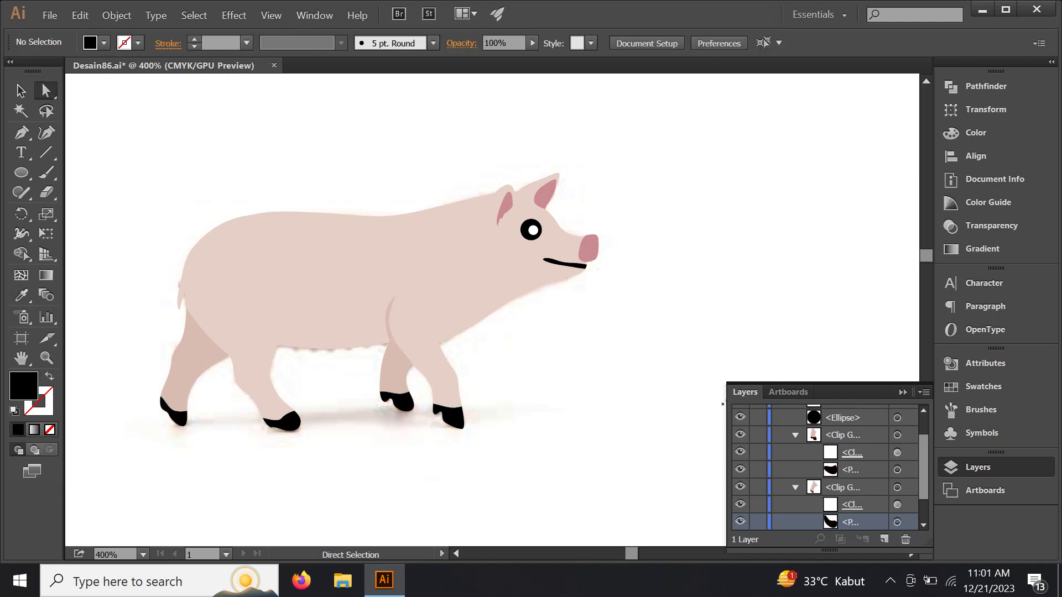
pyautogui.scroll(-1, 824, 470)
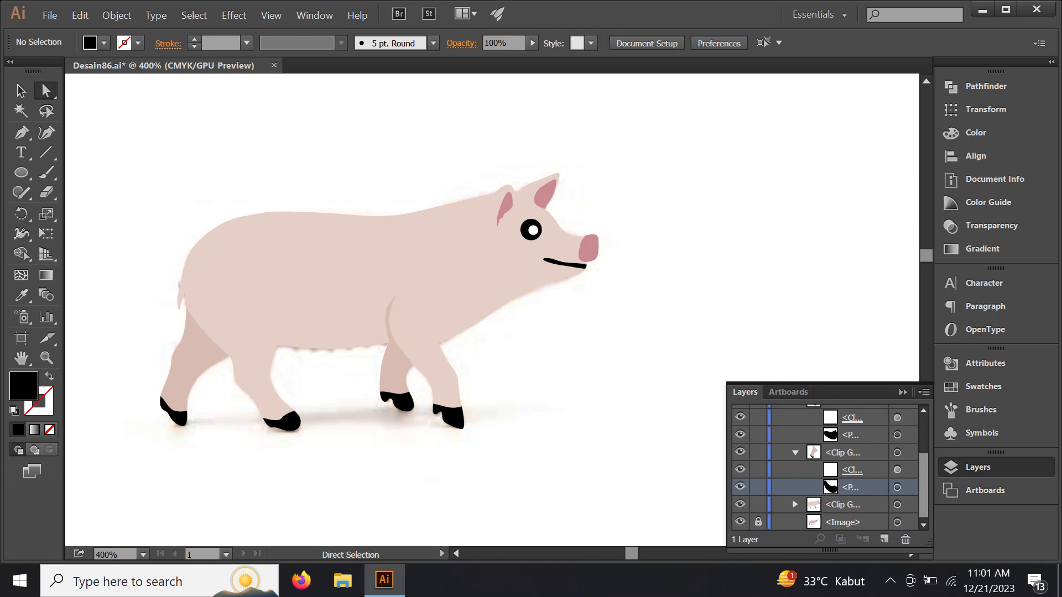
pyautogui.click(795, 453)
pyautogui.click(795, 434)
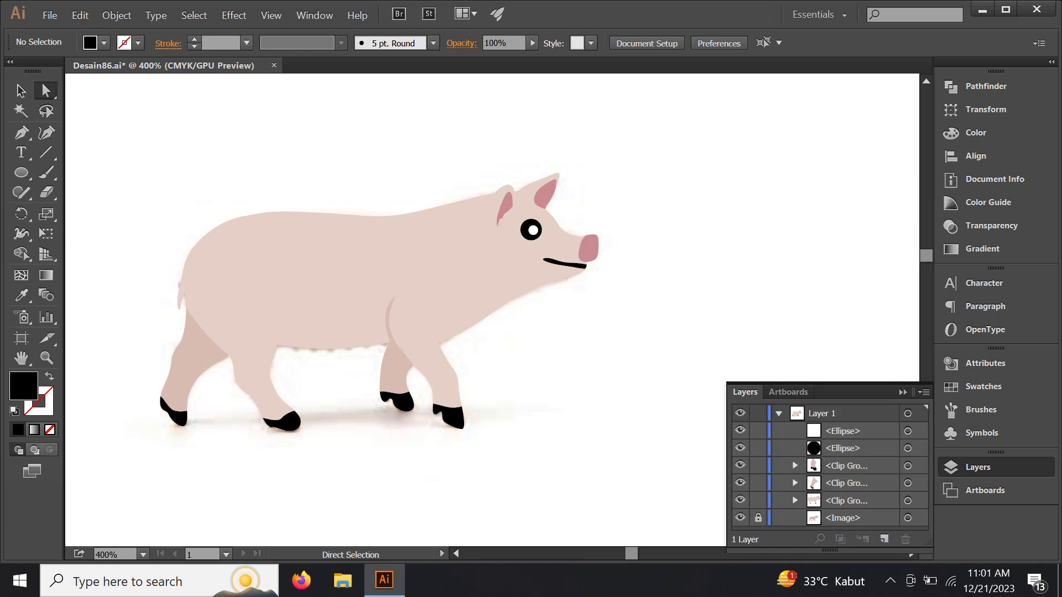
# Group the two eye circles and temporarily remove the body fill to reveal the photo.
pyautogui.click(908, 448)
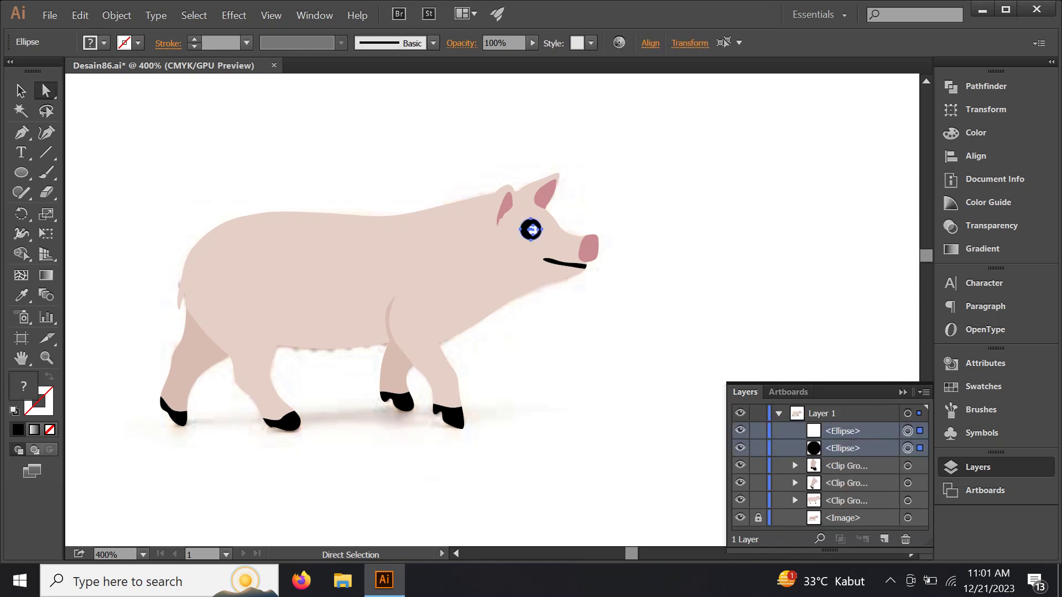
pyautogui.hotkey('ctrl', 'g')
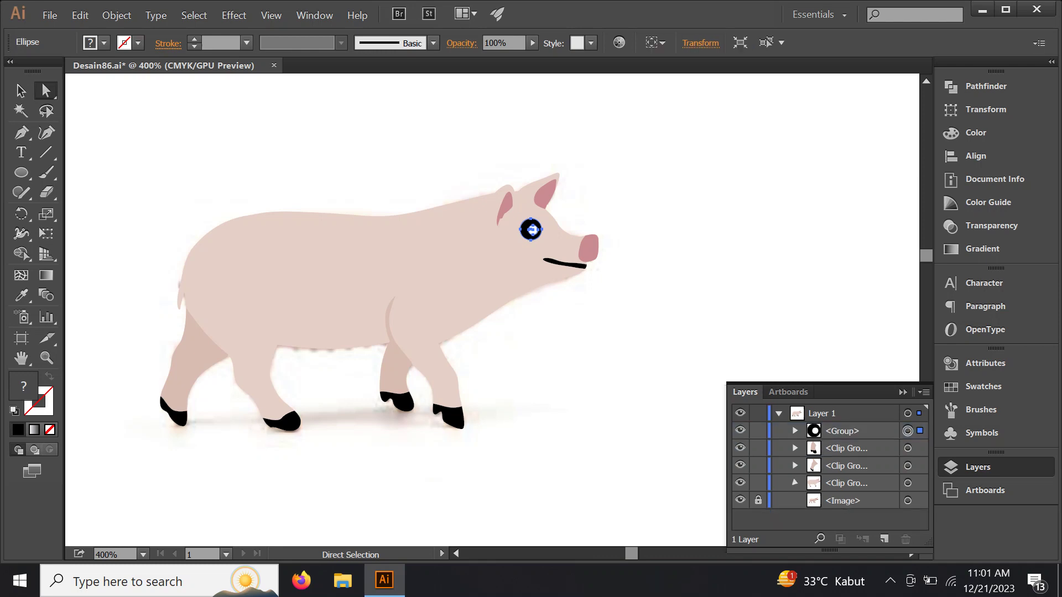
pyautogui.click(795, 482)
pyautogui.scroll(-3, 795, 483)
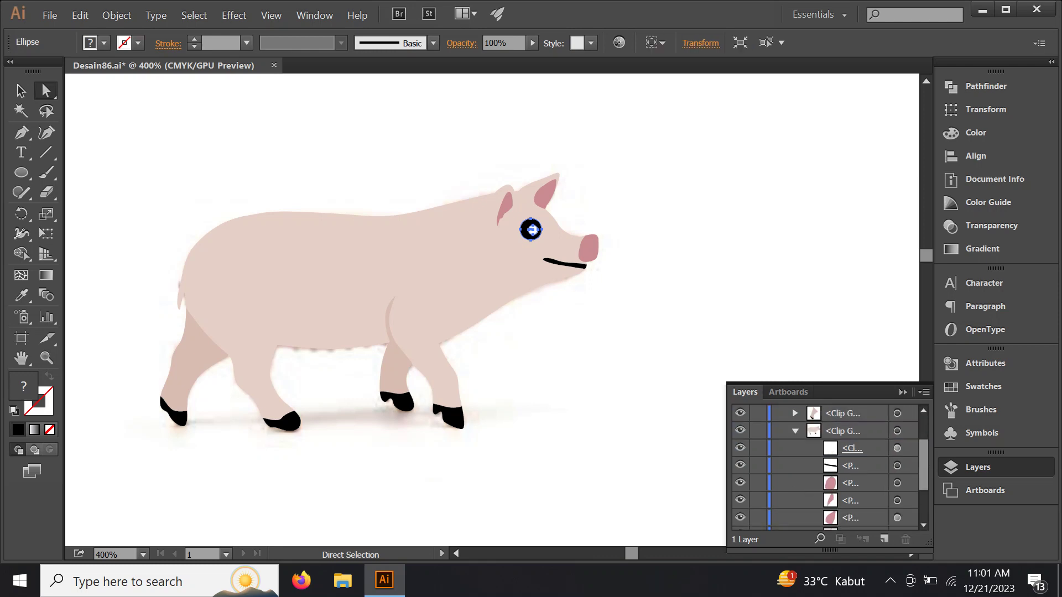
pyautogui.click(897, 448)
pyautogui.press('x')
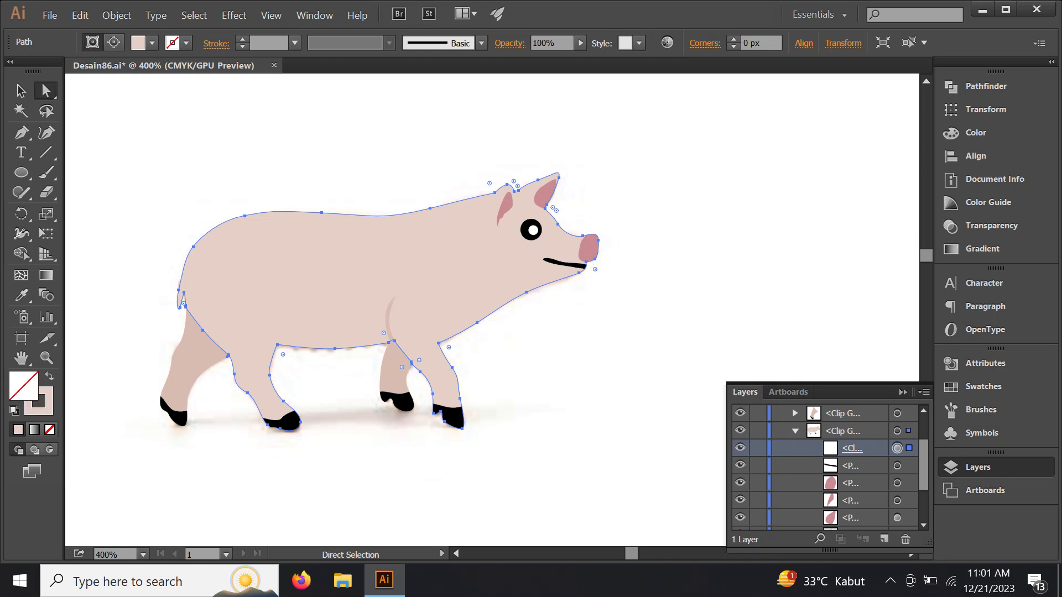
pyautogui.hotkey('shift', 'x')
# Pen-draw a closed curved neck crease shape behind the pig's head.
pyautogui.scroll(1, 494, 258)
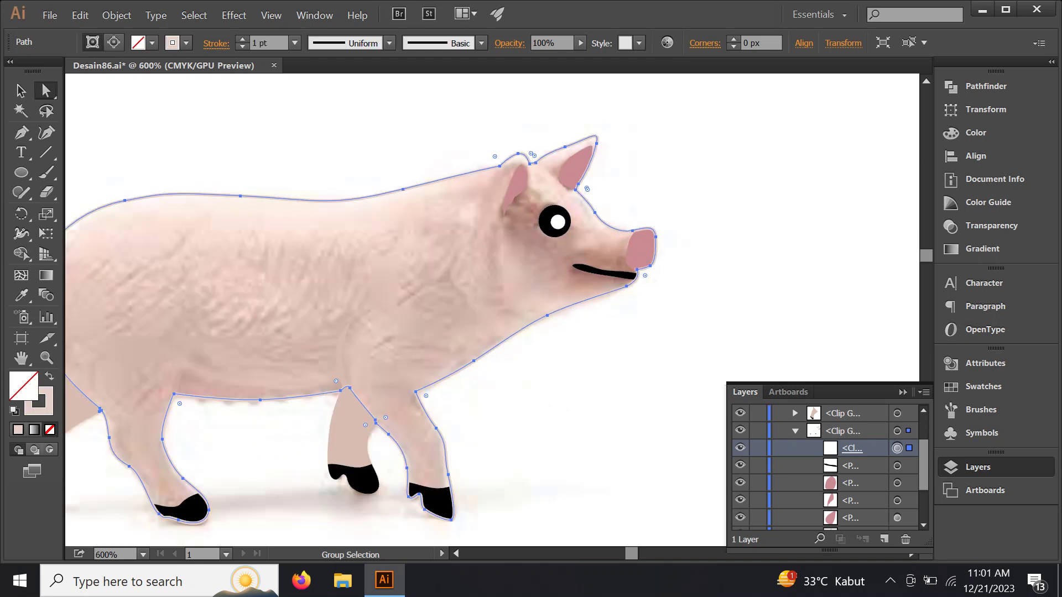
pyautogui.scroll(1, 490, 236)
pyautogui.scroll(1, 490, 236)
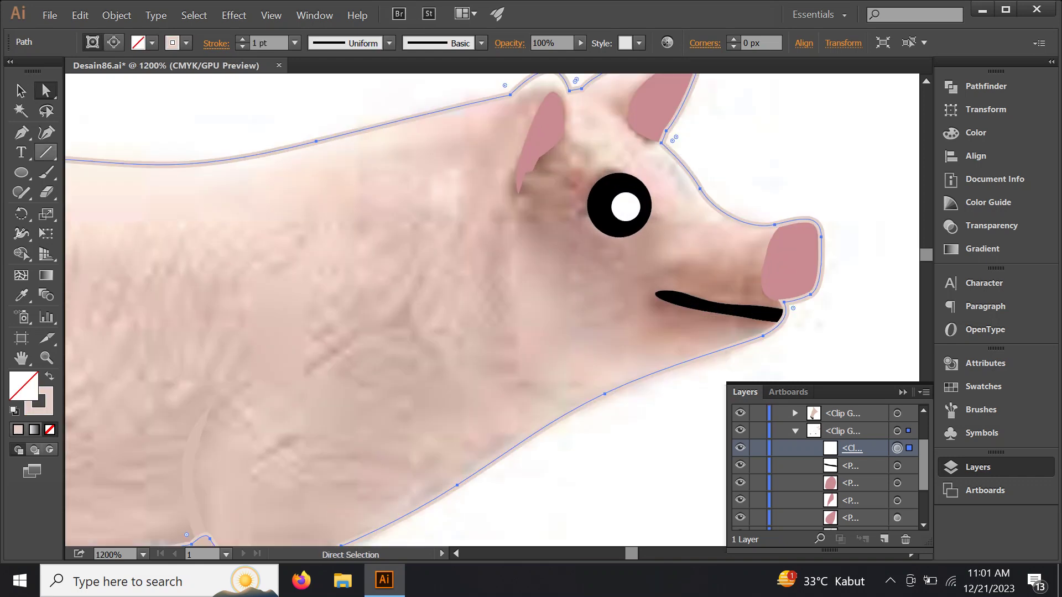
pyautogui.press('p')
pyautogui.click(499, 199)
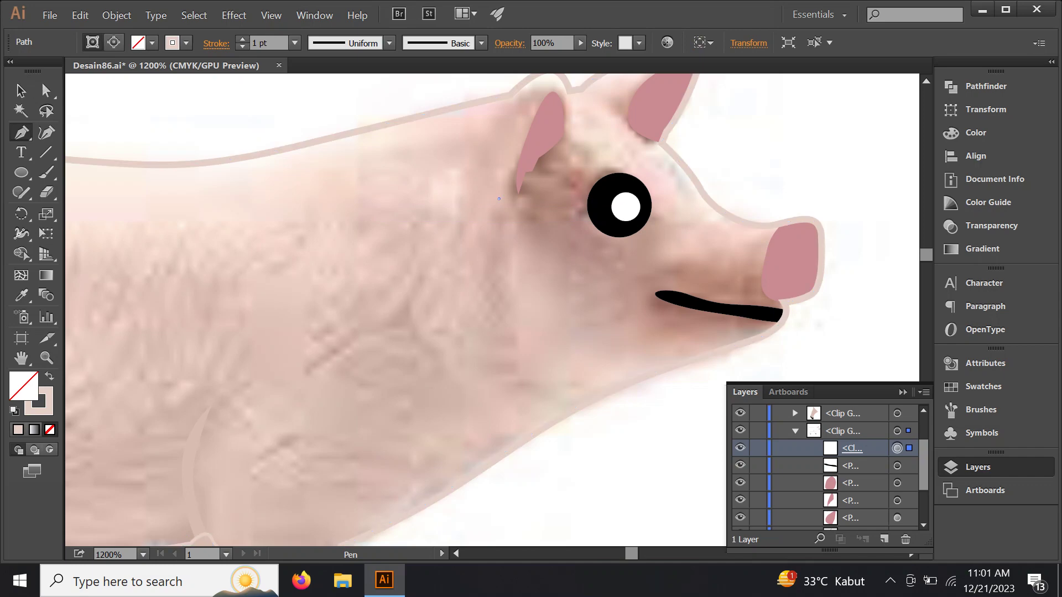
pyautogui.click(497, 320)
pyautogui.click(512, 346)
pyautogui.click(526, 370)
pyautogui.moveTo(526, 370); pyautogui.dragTo(538, 400)
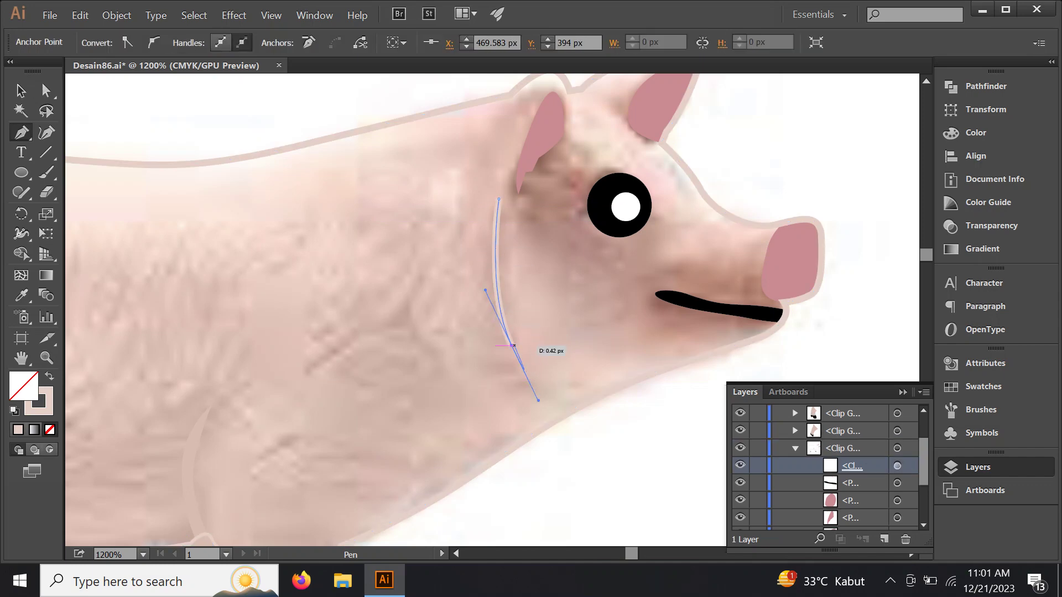
pyautogui.moveTo(538, 400); pyautogui.dragTo(475, 266)
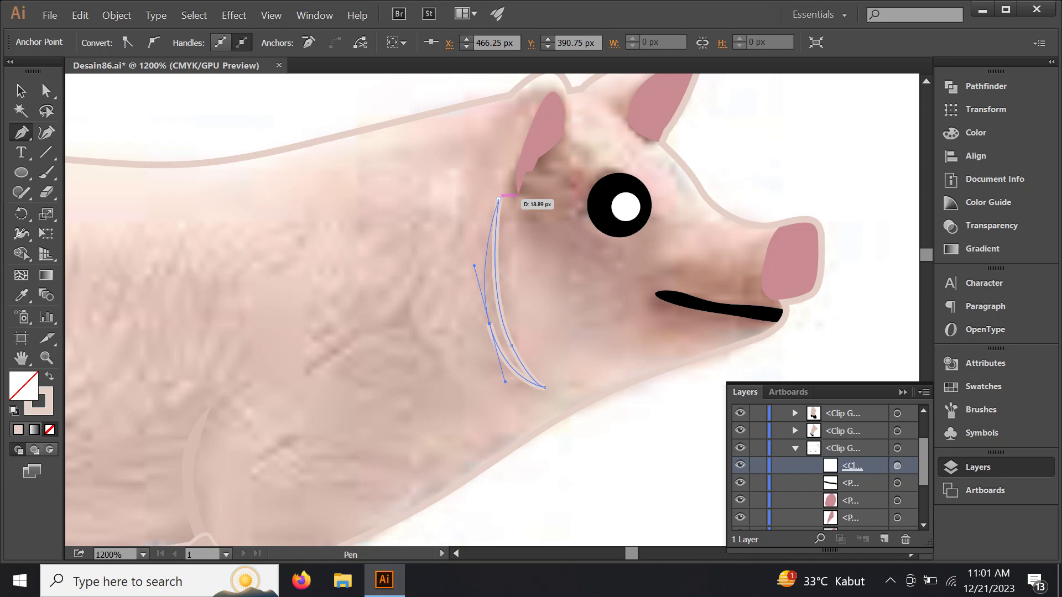
pyautogui.moveTo(499, 200); pyautogui.dragTo(484, 290)
# Fill the crease with sampled pink and restore the body's flat pink fill.
pyautogui.click(21, 295)
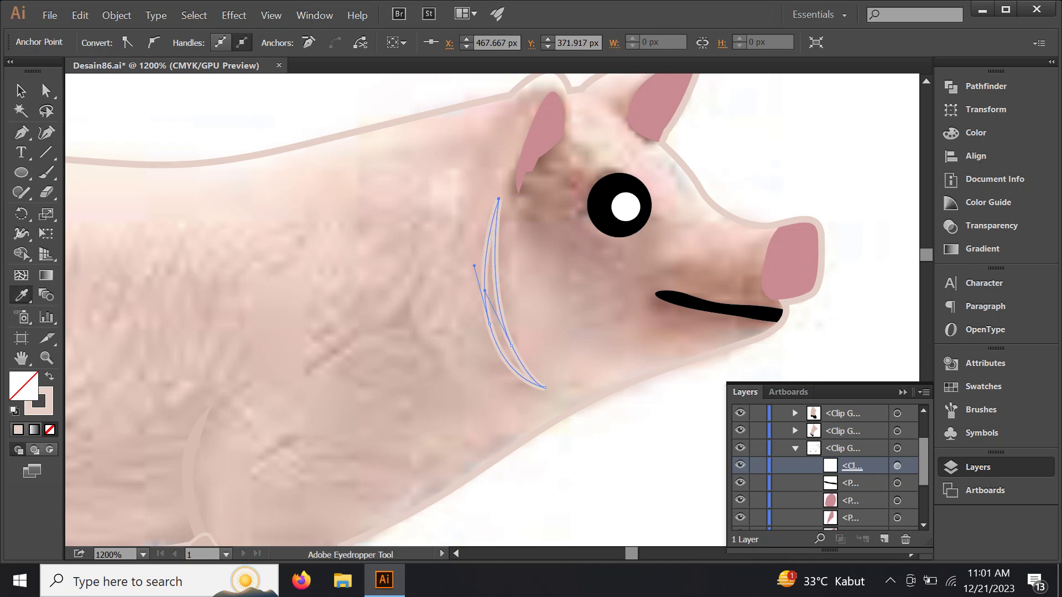
pyautogui.click(191, 475)
pyautogui.scroll(-4, 492, 310)
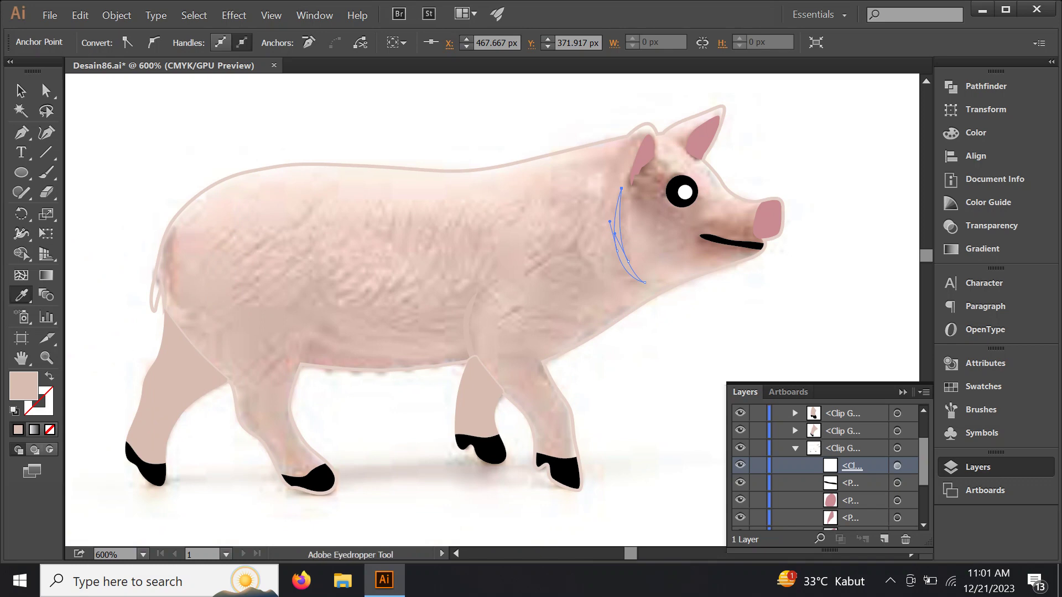
pyautogui.click(897, 466)
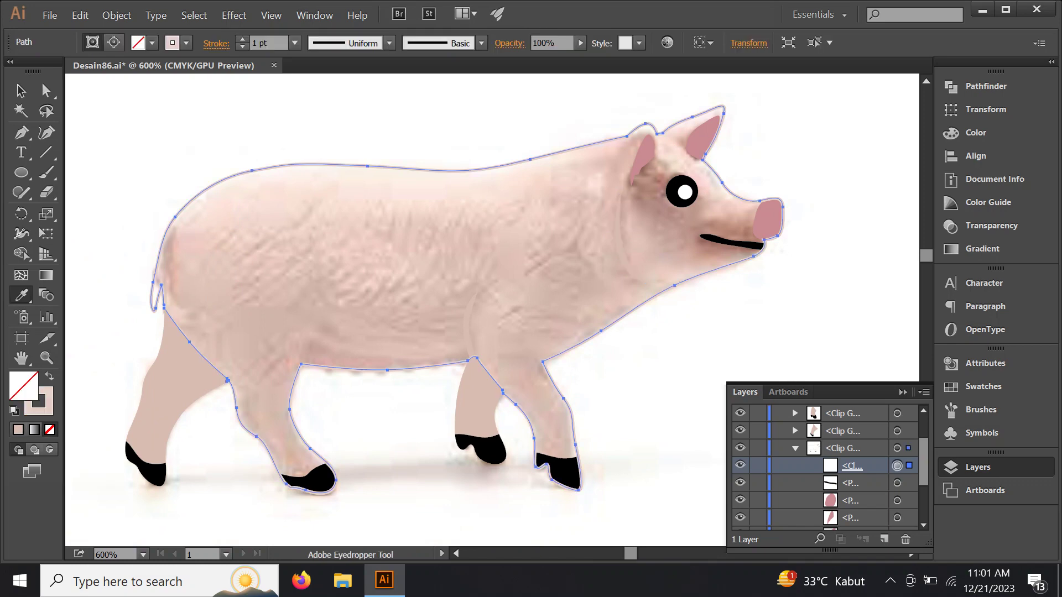
pyautogui.click(387, 249)
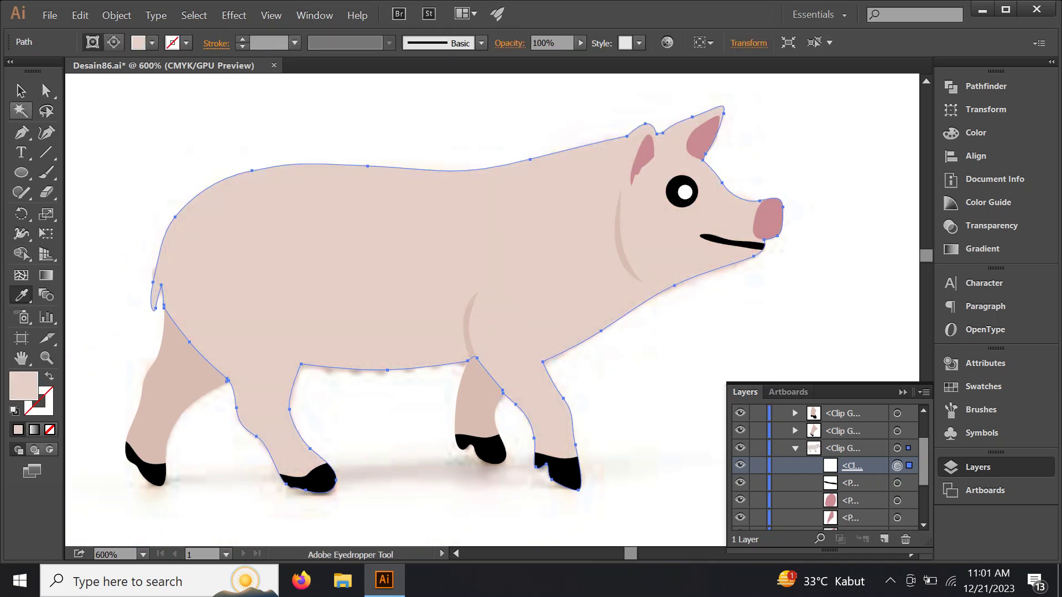
pyautogui.click(21, 90)
pyautogui.hotkey('ctrl', 'shift', 'a')
# Select all the pig artwork and group it into one object.
pyautogui.scroll(-1, 315, 227)
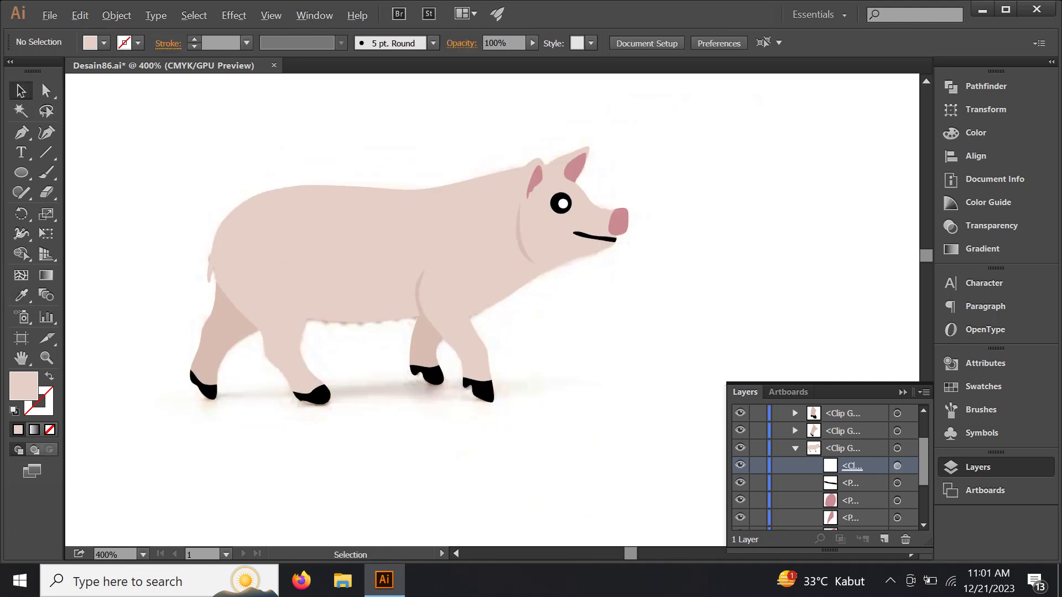
pyautogui.moveTo(388, 249); pyautogui.dragTo(447, 268)
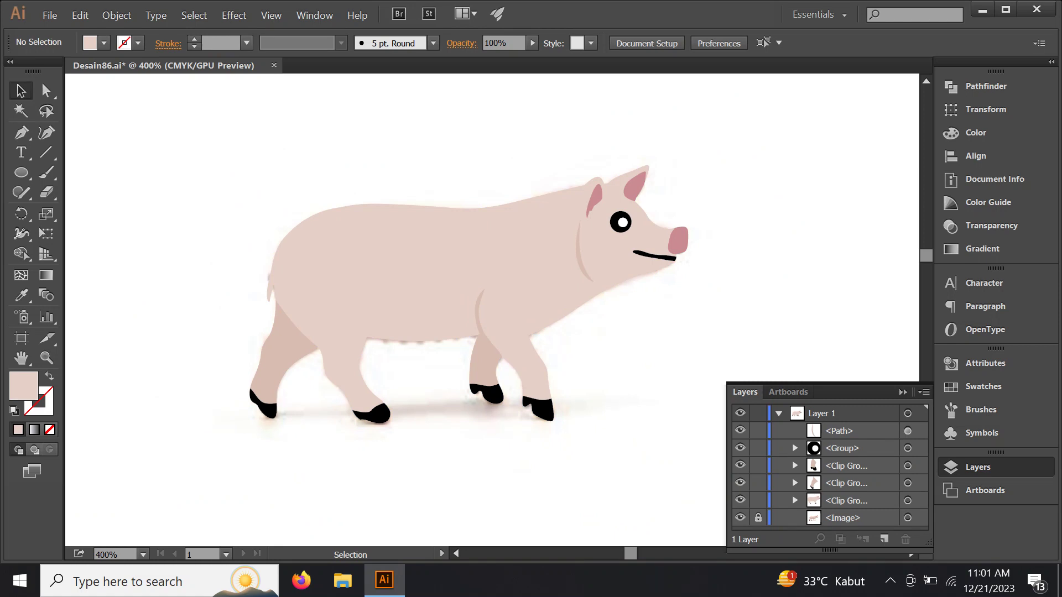
pyautogui.hotkey('ctrl', 'a')
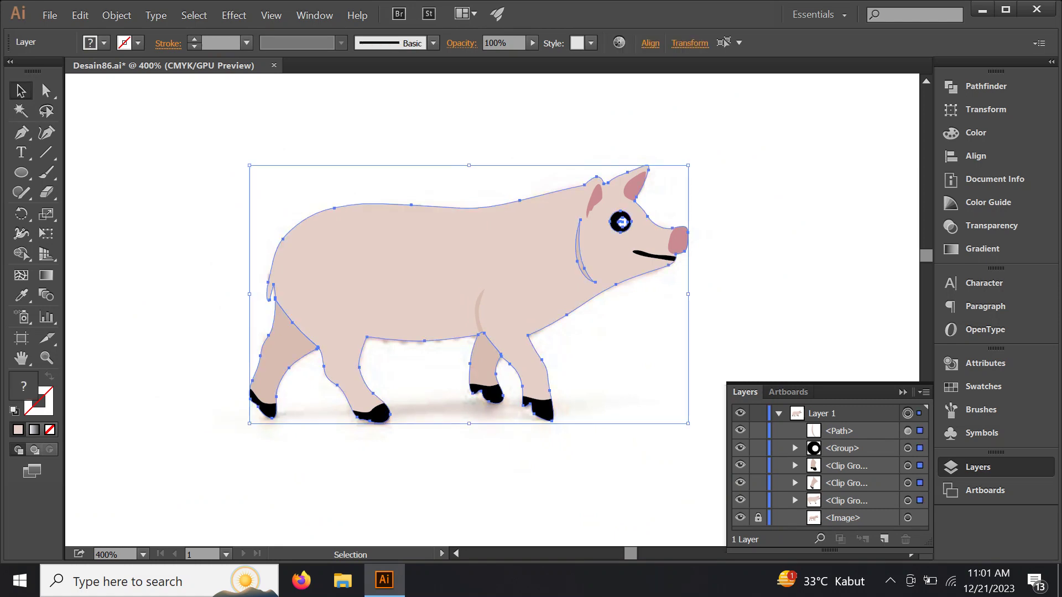
pyautogui.hotkey('ctrl', 'g')
# Unlock the traced <Image> photo in the Layers panel and delete it.
pyautogui.click(759, 448)
pyautogui.click(842, 448)
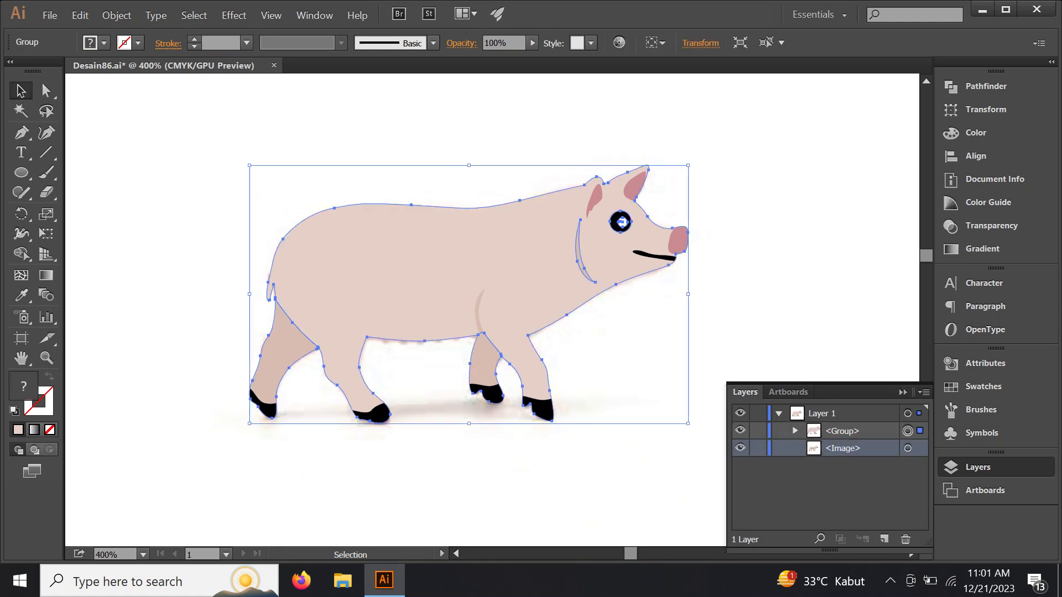
pyautogui.click(908, 448)
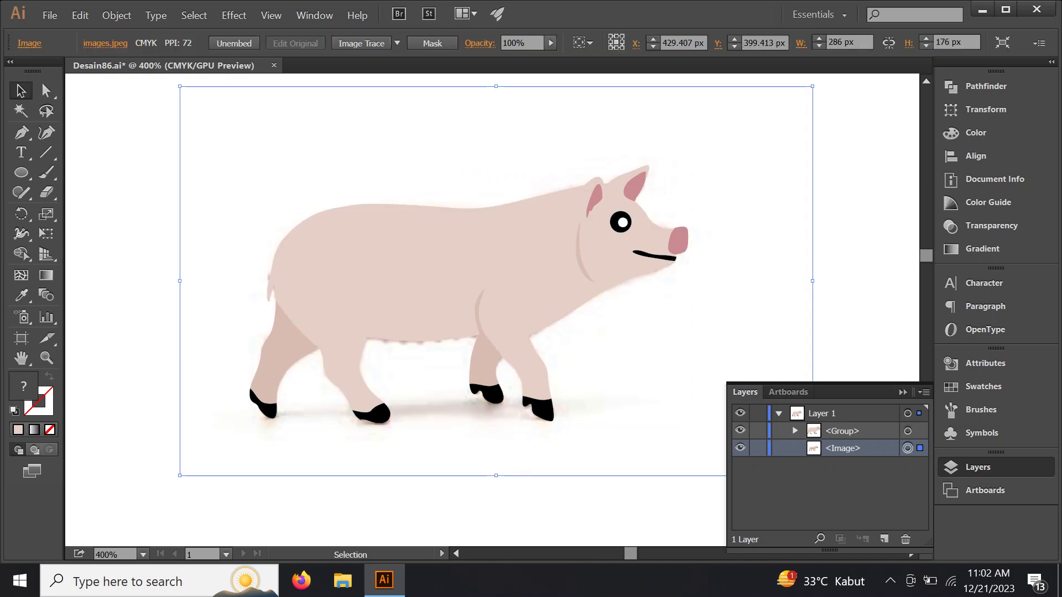
pyautogui.press('Delete')
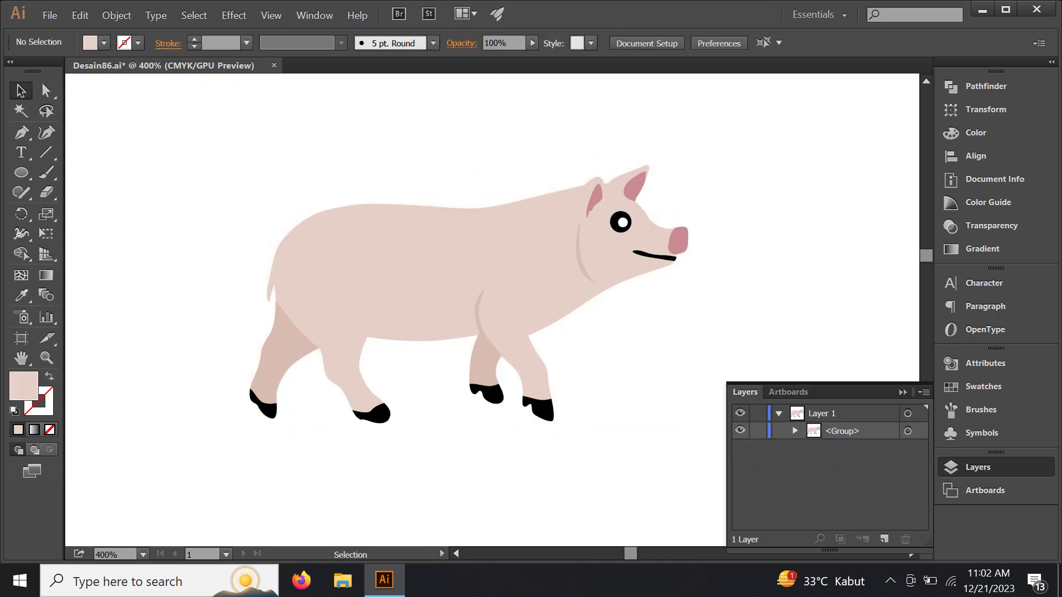
# Save the finished drawing as Desain86.ai via File > Save.
pyautogui.hotkey('alt', 'f')
pyautogui.press('Down')
pyautogui.press('Down')
pyautogui.press('Down')
pyautogui.press('Down')
pyautogui.press('Down')
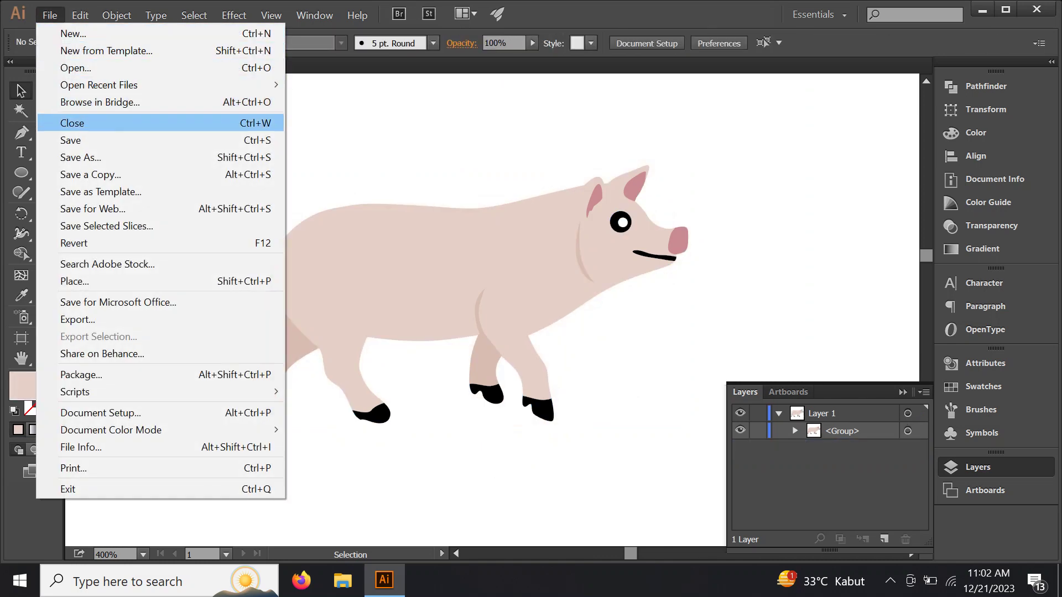
pyautogui.press('Down')
pyautogui.press('Return')
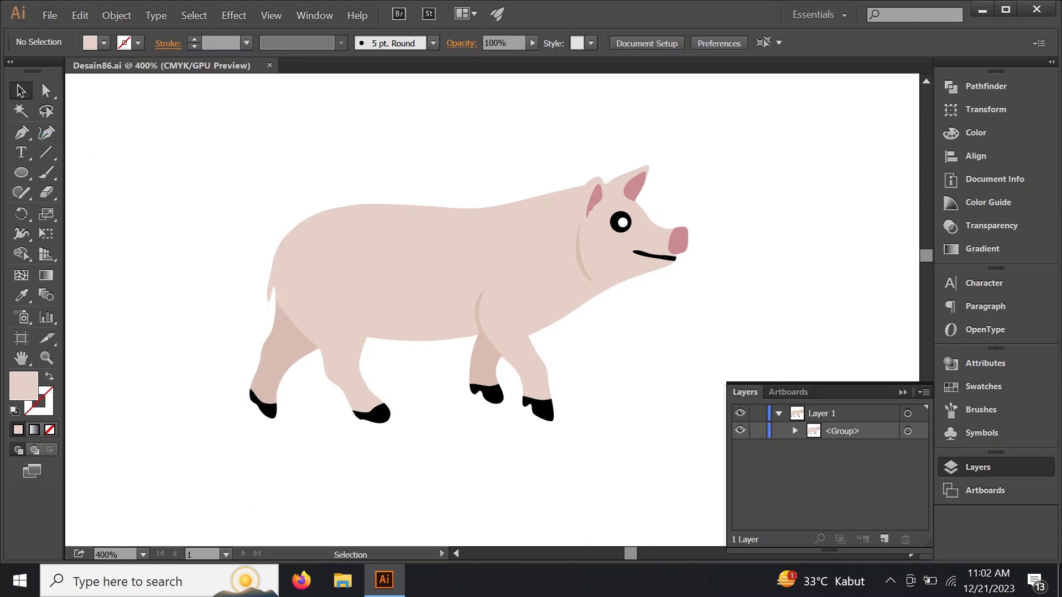
pyautogui.click(890, 581)
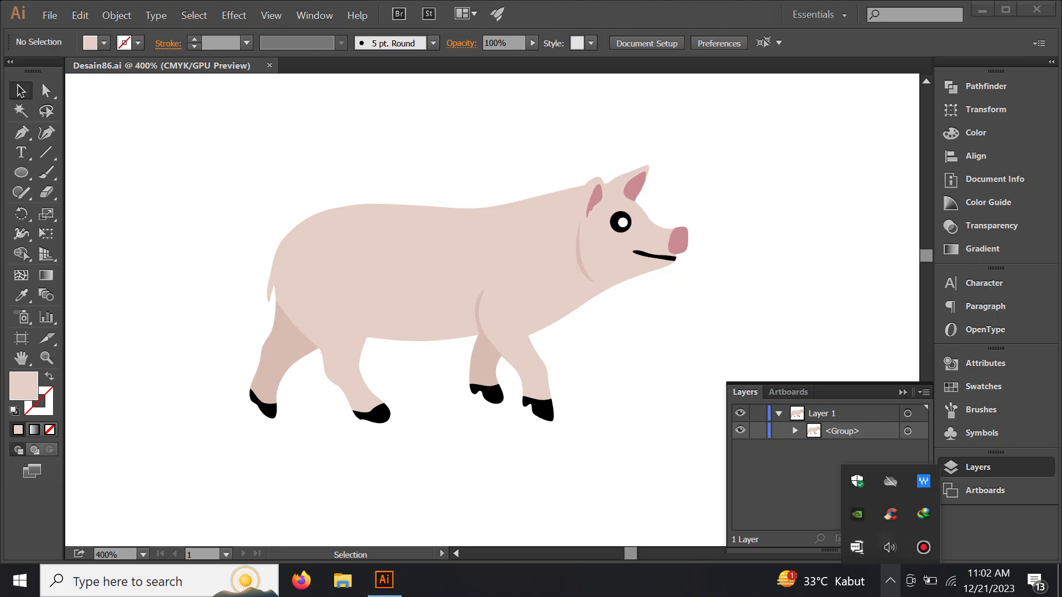